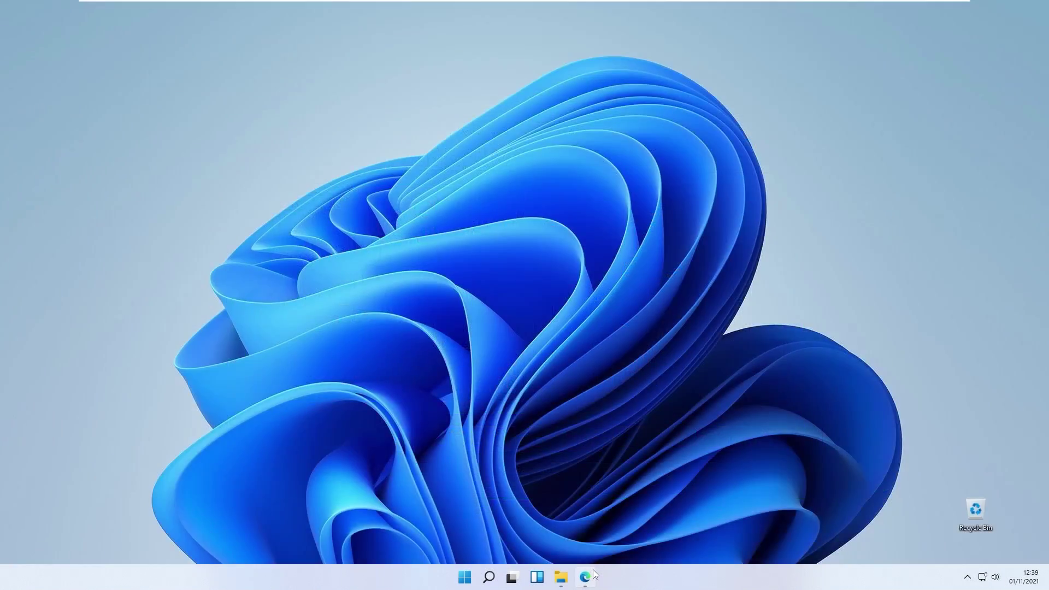
Switch to Edge and view the LIT3 for Windows theme page and the Stardock Curtains product page.
{"action": "left_click", "coordinate": [593, 572]}
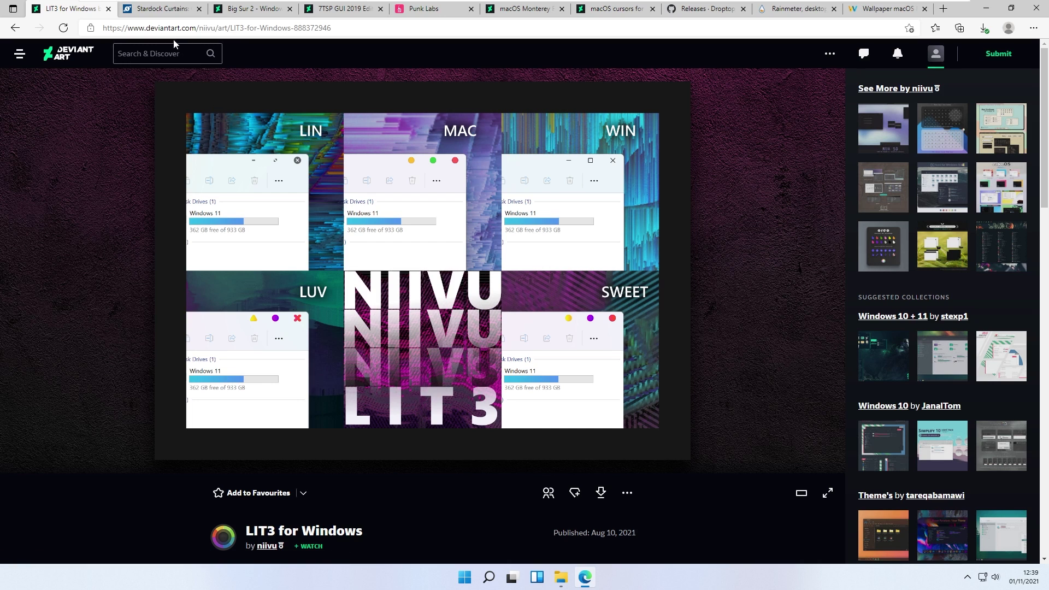
{"action": "left_click", "coordinate": [159, 11]}
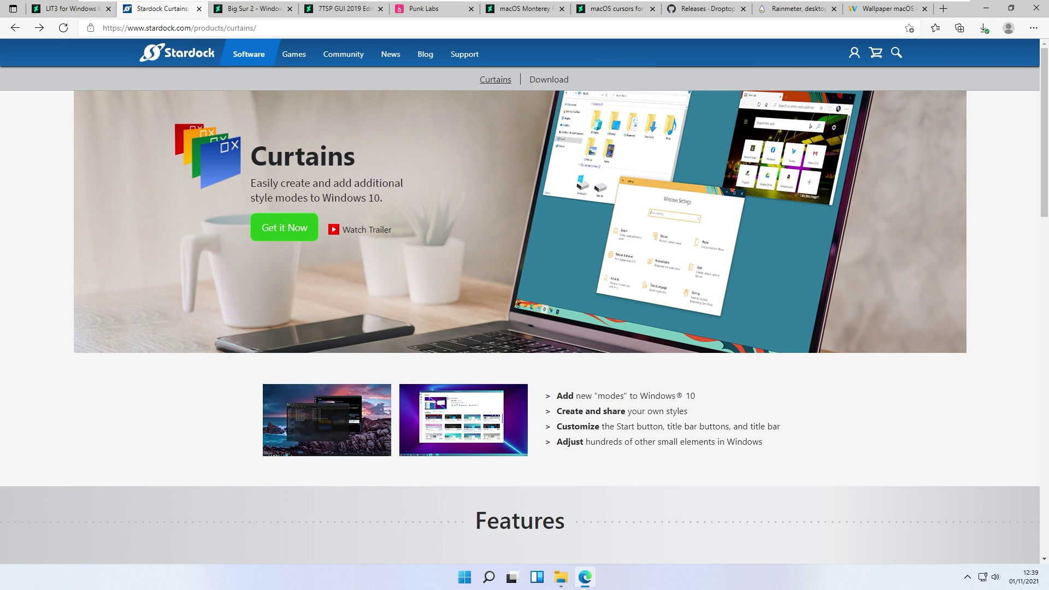
{"action": "left_click", "coordinate": [986, 8]}
Try to run Curtains_setup from the Downloads folder, allowing device changes and declining the visit to the compatibility webpage.
{"action": "left_click", "coordinate": [561, 578]}
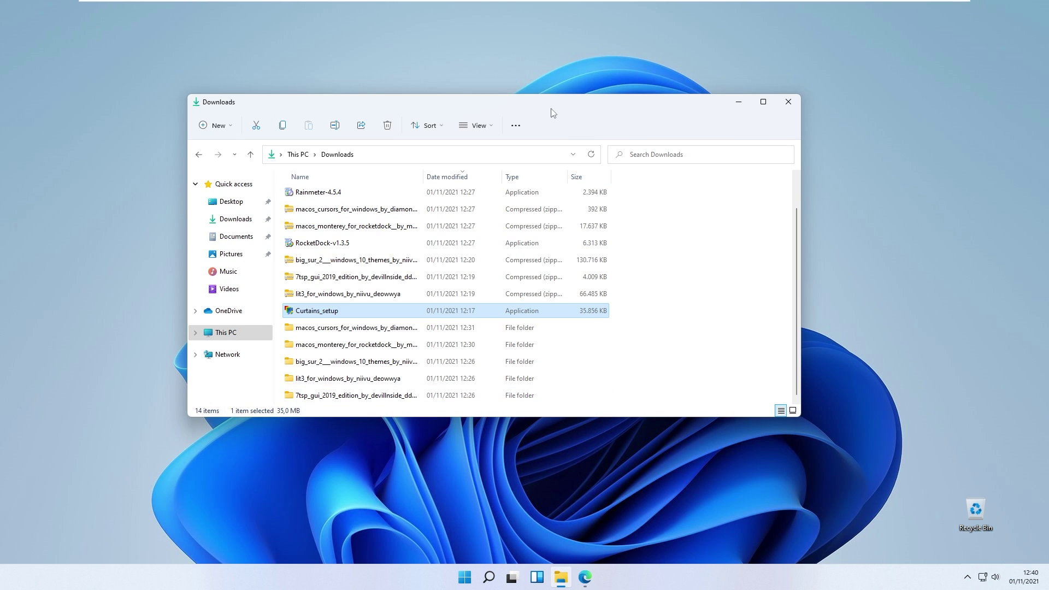
{"action": "left_click_drag", "start_coordinate": [551, 112], "coordinate": [603, 105]}
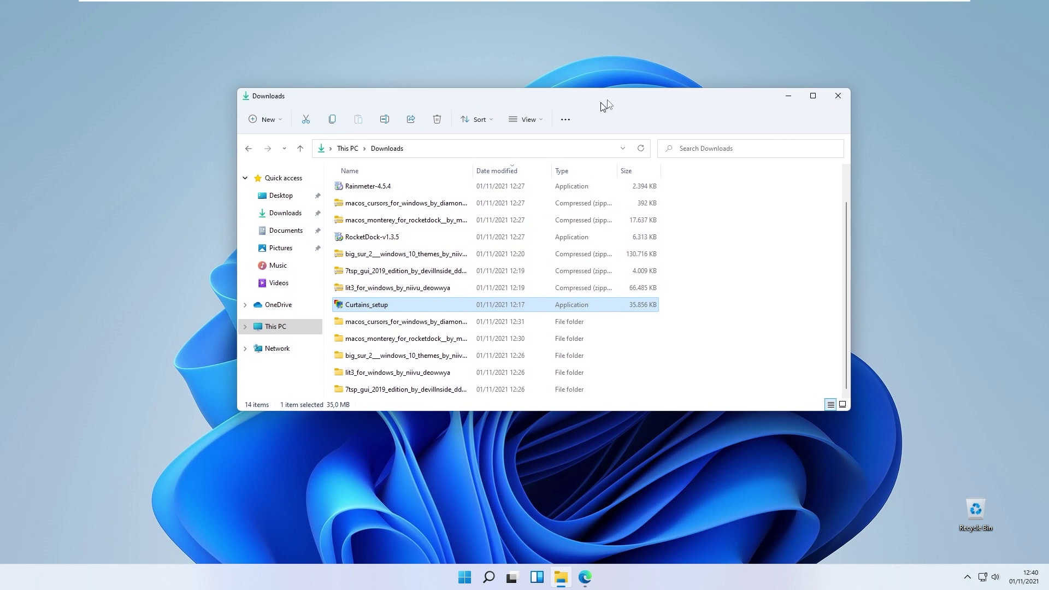
{"action": "double_click", "coordinate": [398, 303]}
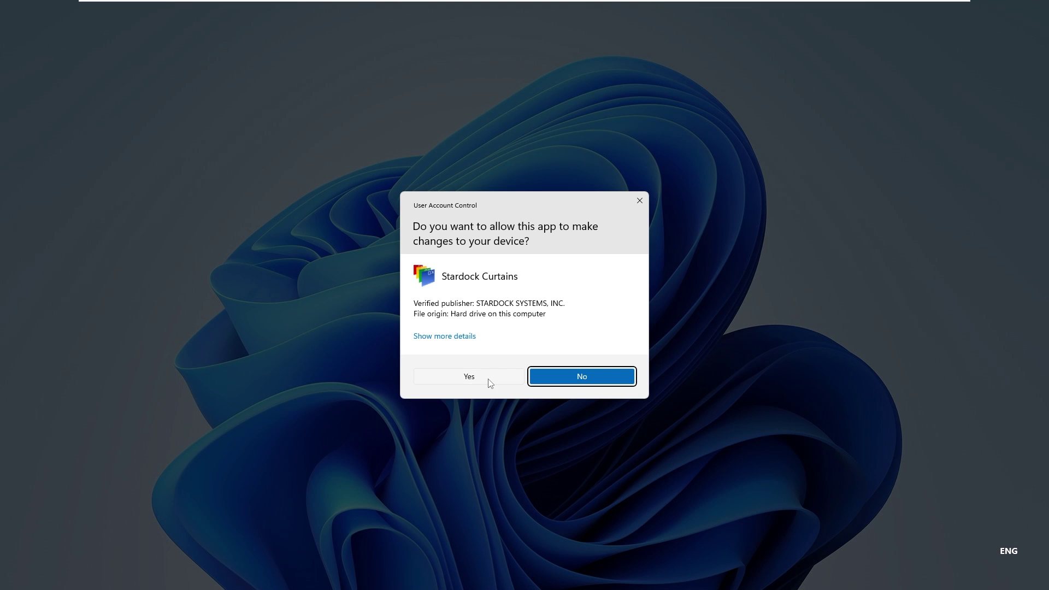
{"action": "left_click", "coordinate": [489, 380]}
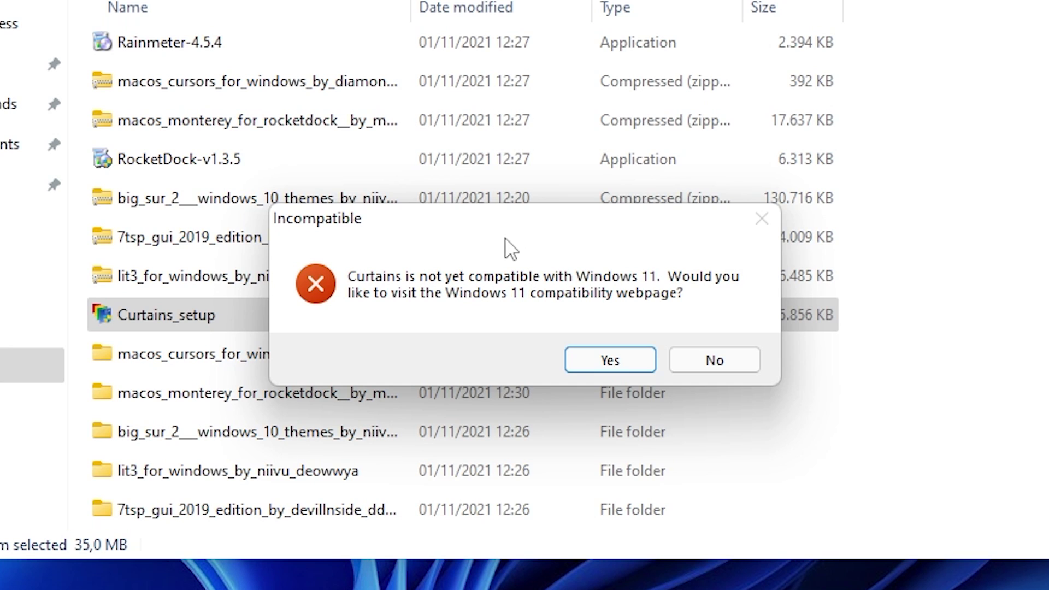
{"action": "left_click", "coordinate": [733, 369]}
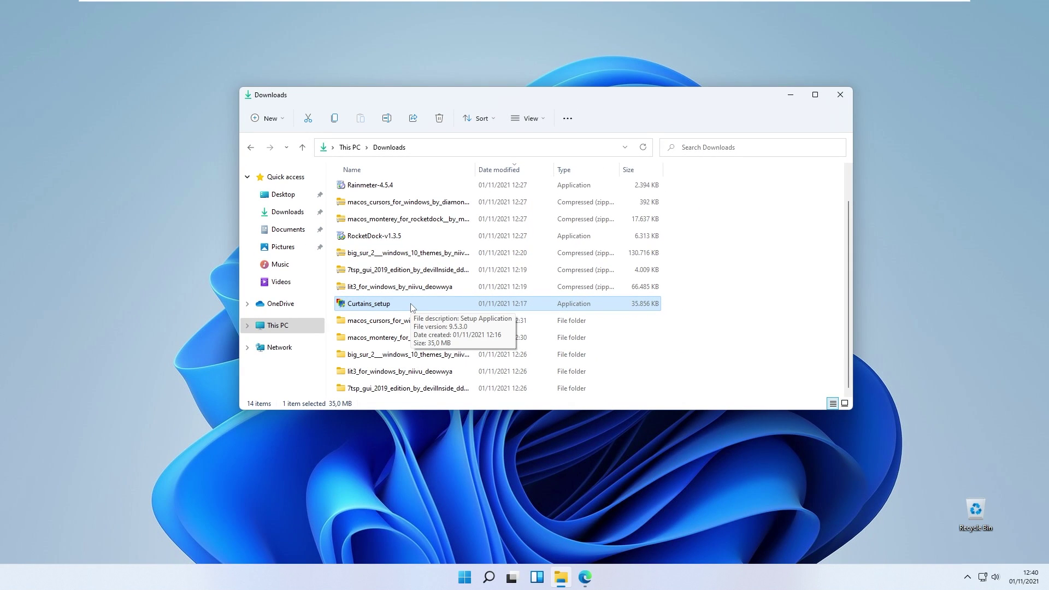
Set Curtains_setup to run in compatibility mode for Windows 8 and apply the change.
{"action": "right_click", "coordinate": [412, 305]}
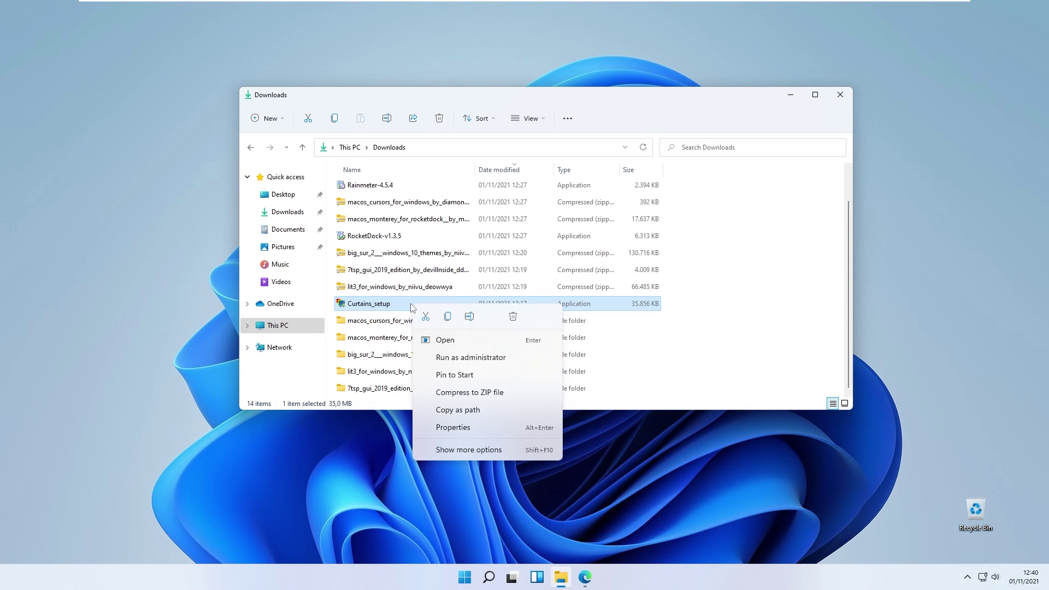
{"action": "left_click", "coordinate": [478, 450]}
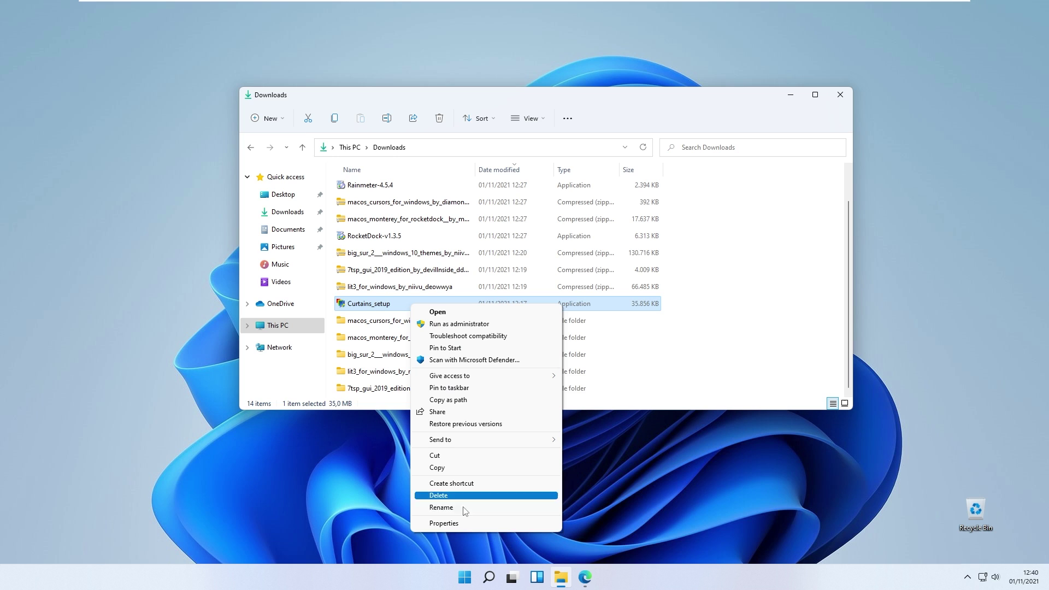
{"action": "left_click", "coordinate": [460, 524]}
{"action": "left_click_drag", "start_coordinate": [514, 261], "coordinate": [496, 225]}
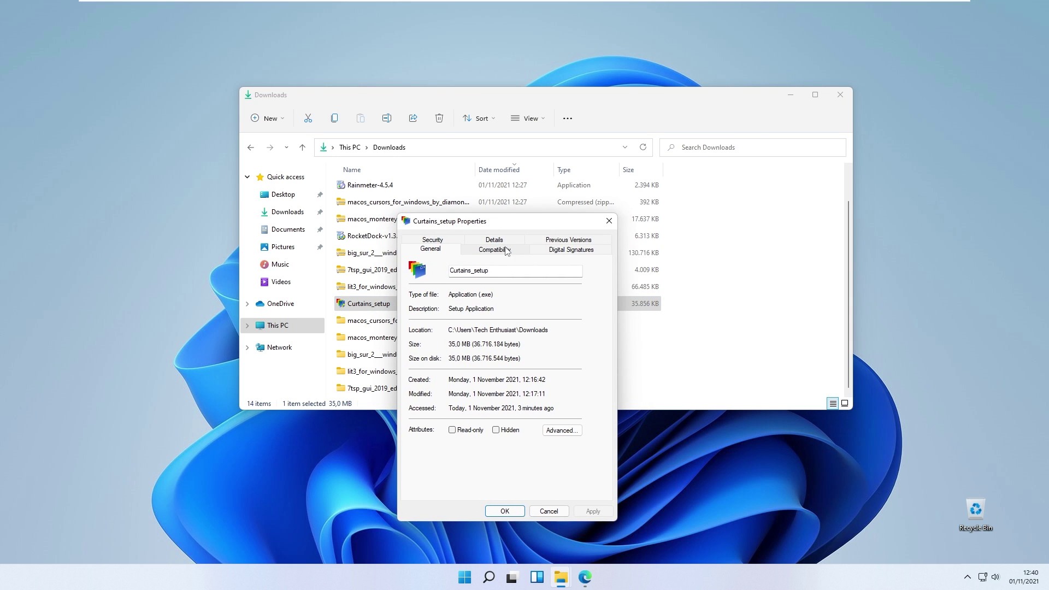
{"action": "left_click", "coordinate": [499, 251]}
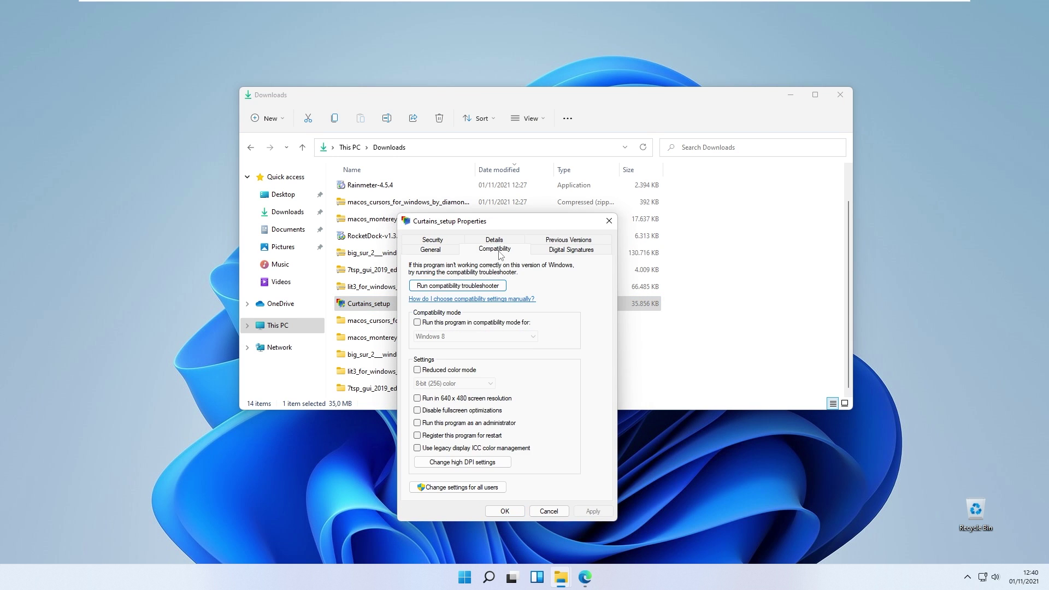
{"action": "left_click", "coordinate": [494, 323]}
{"action": "left_click", "coordinate": [493, 337]}
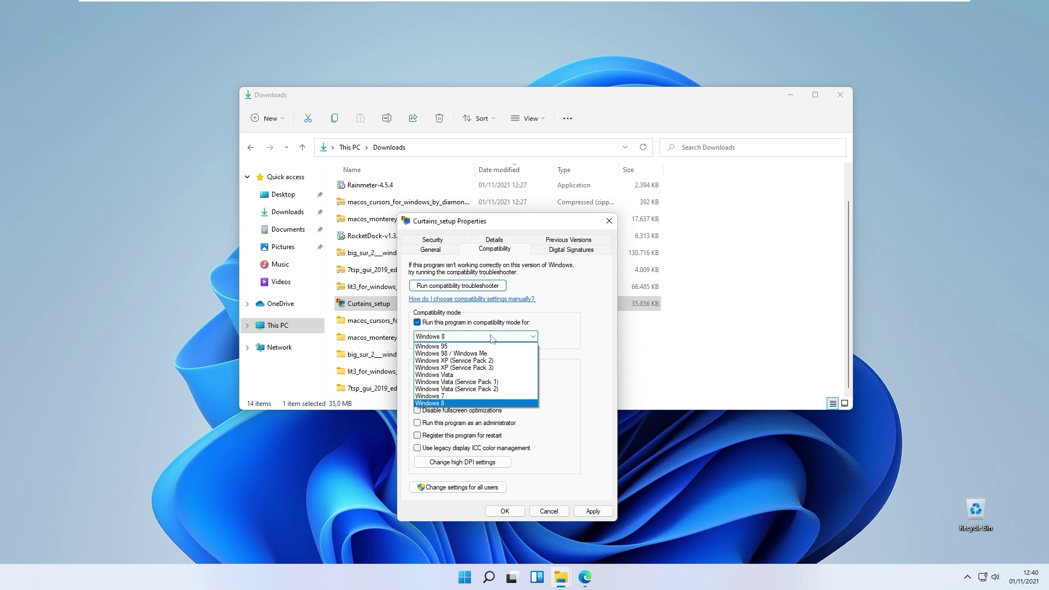
{"action": "left_click", "coordinate": [470, 403]}
{"action": "left_click", "coordinate": [602, 512]}
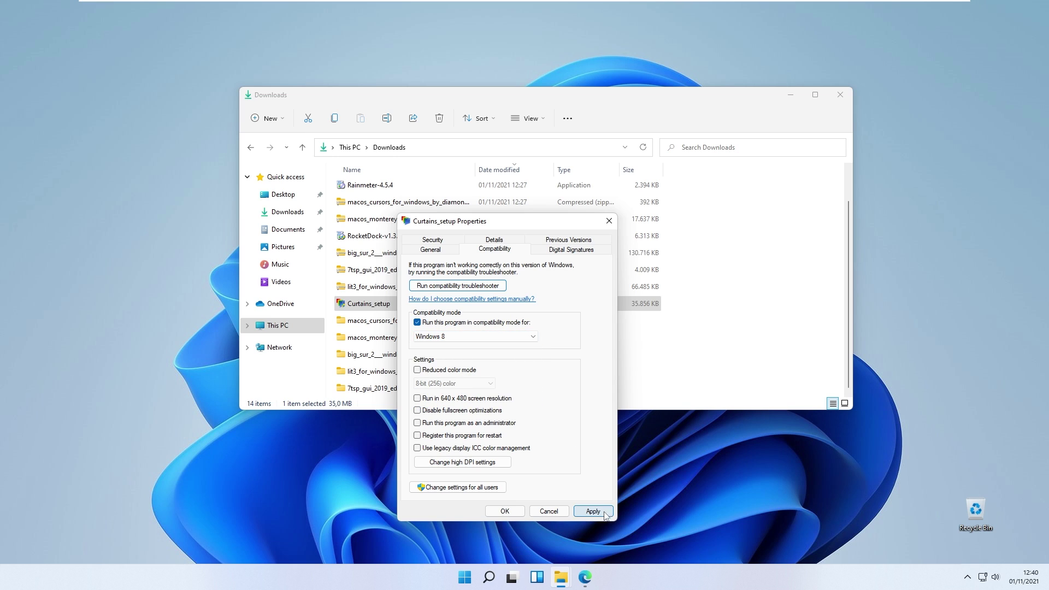
{"action": "left_click", "coordinate": [516, 513]}
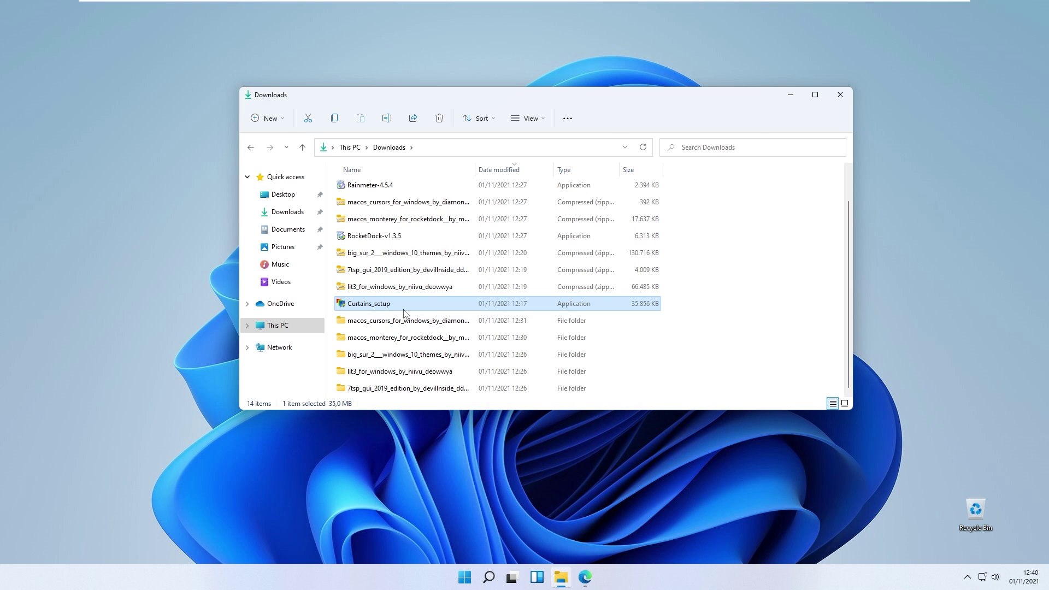
Run Curtains_setup, allow it to make changes to the device, and minimize the Downloads window.
{"action": "double_click", "coordinate": [402, 306]}
{"action": "left_click", "coordinate": [491, 376]}
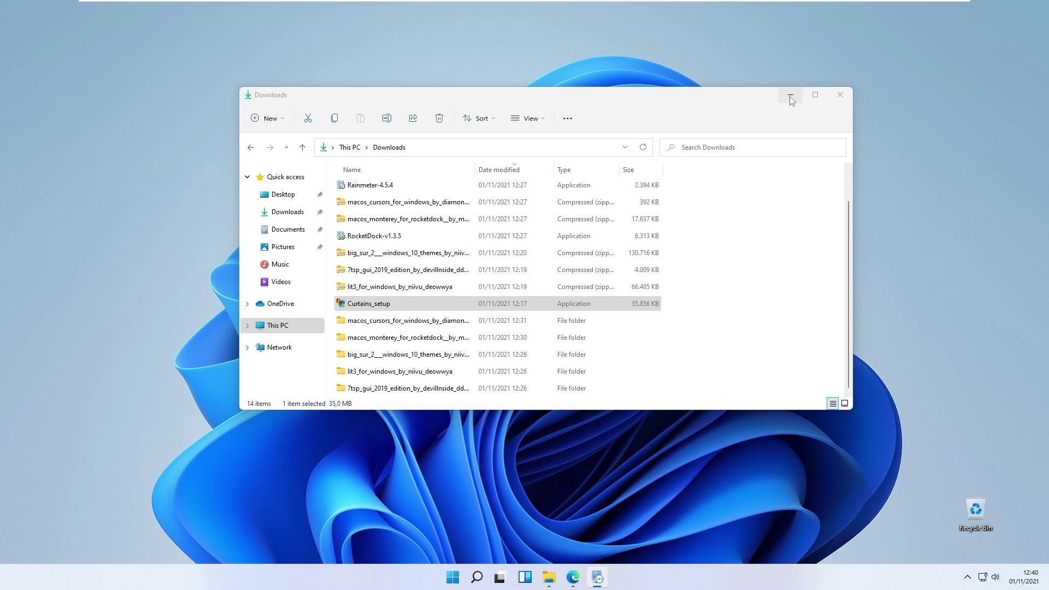
{"action": "left_click", "coordinate": [791, 94]}
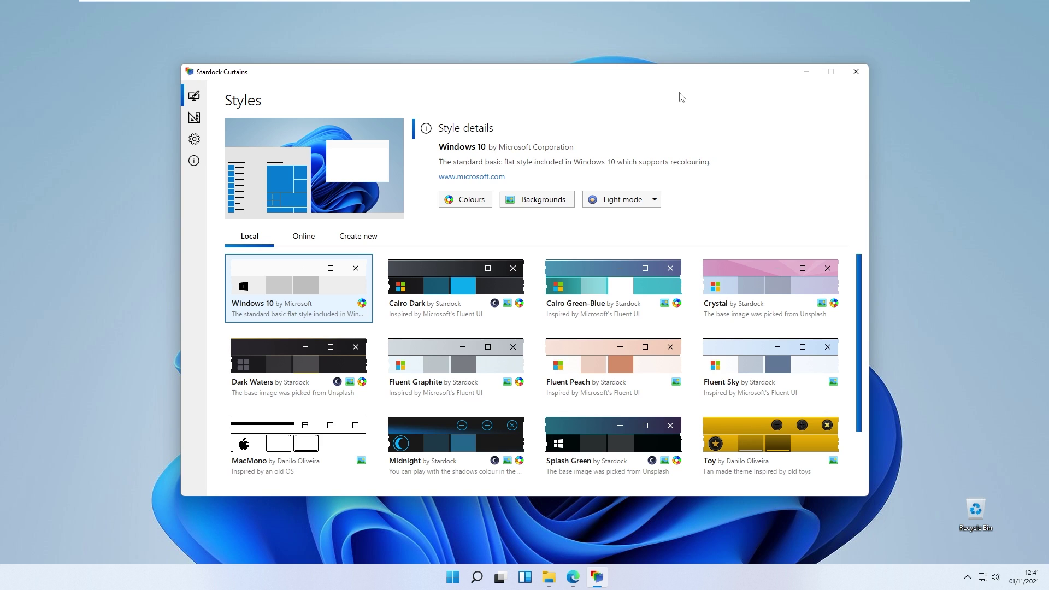
Add the lit3 mac style to Curtains from the Stardock Curtains folder of the extracted LIT3 download.
{"action": "left_click", "coordinate": [549, 576]}
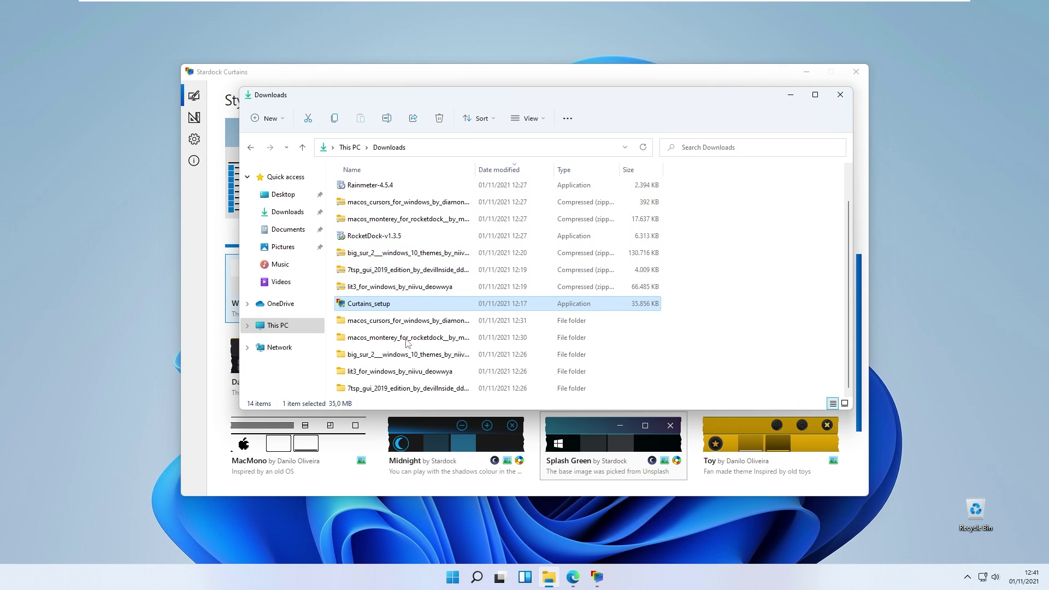
{"action": "double_click", "coordinate": [401, 374]}
{"action": "double_click", "coordinate": [413, 188]}
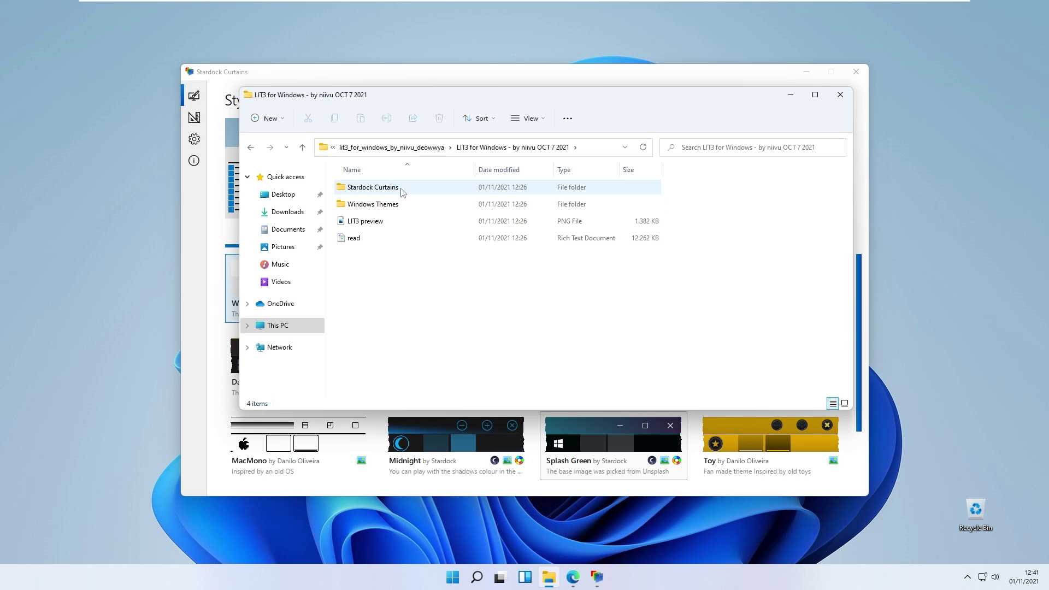
{"action": "double_click", "coordinate": [401, 189]}
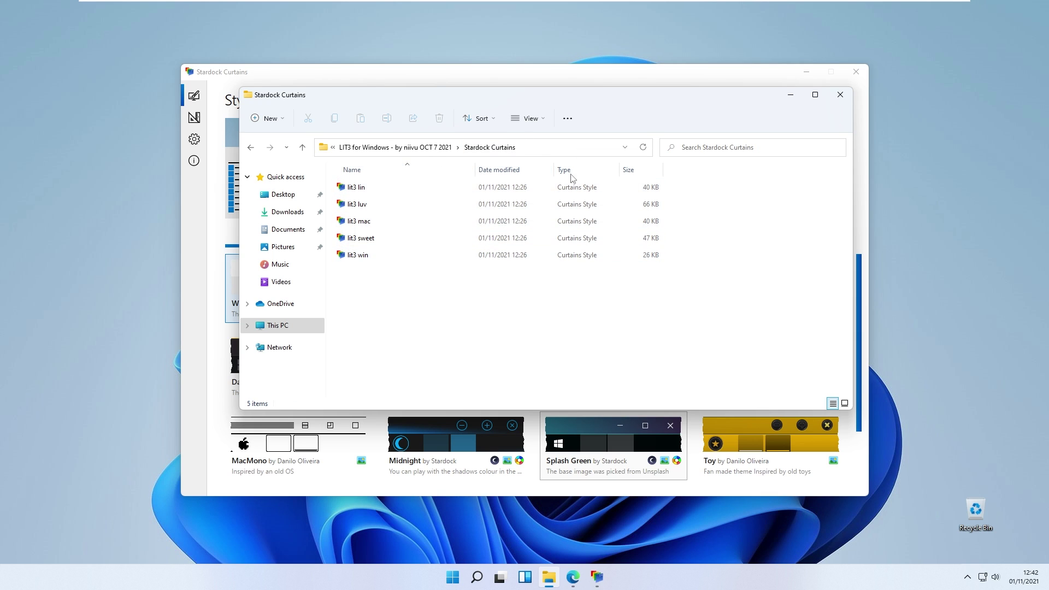
{"action": "left_click", "coordinate": [383, 225]}
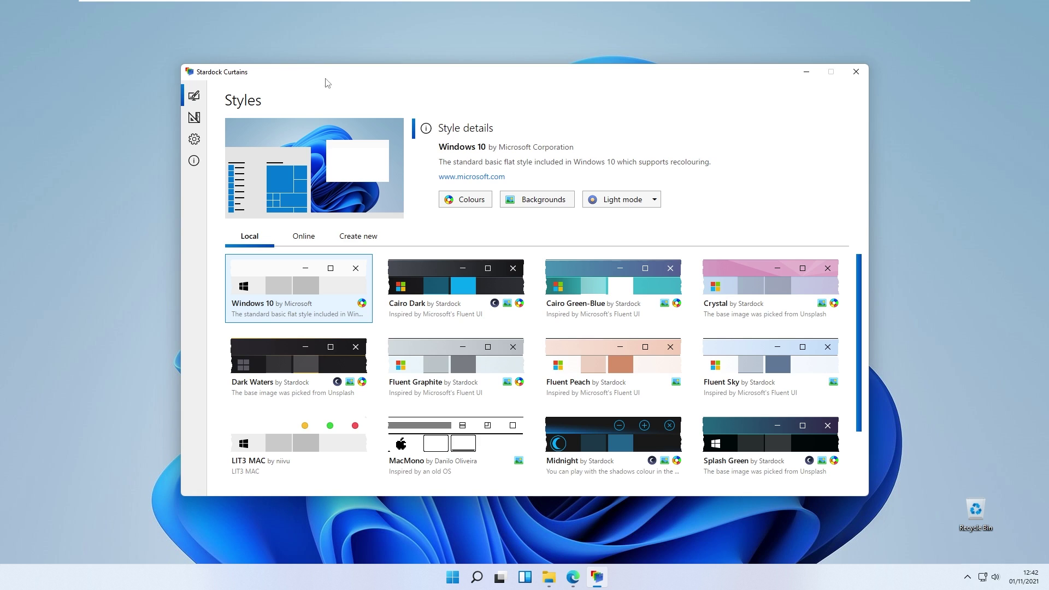
Apply the LIT3 MAC style in Curtains, letting it close all universal applications and web browsers.
{"action": "scroll", "coordinate": [547, 328], "scroll_direction": "down", "scroll_amount": 1}
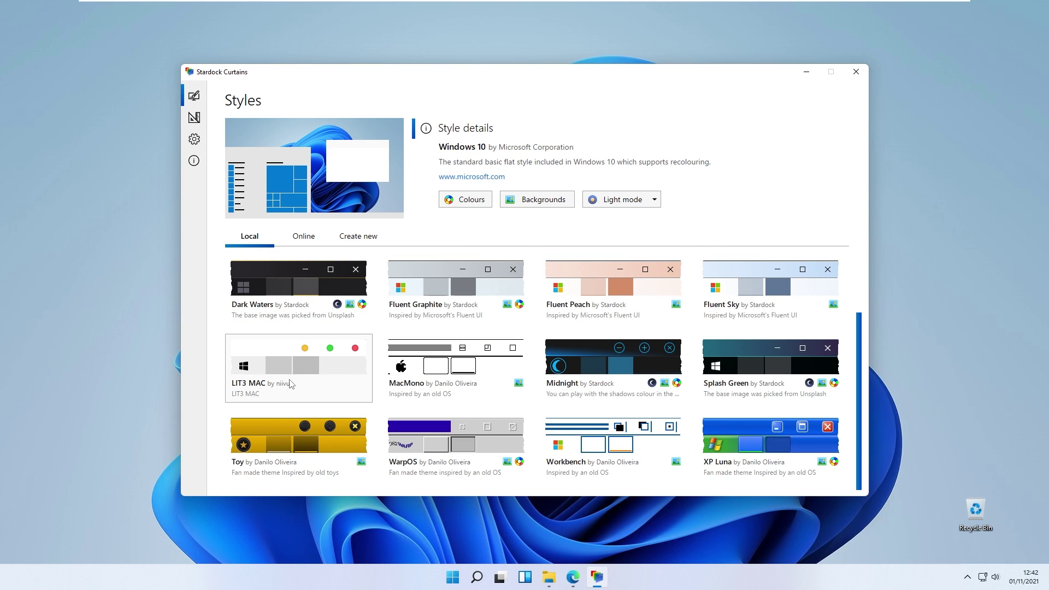
{"action": "left_click", "coordinate": [323, 357]}
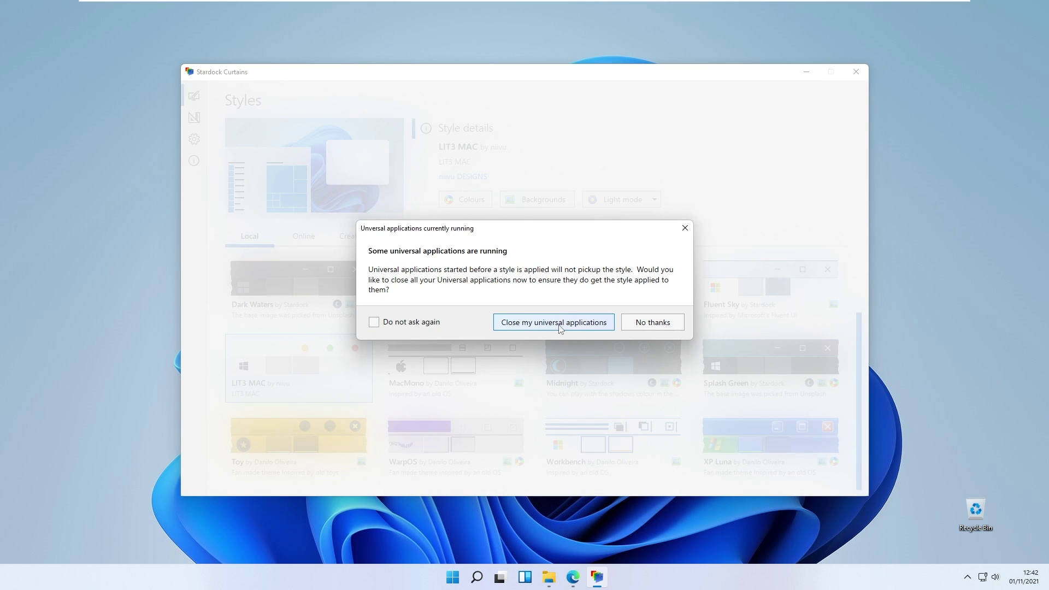
{"action": "left_click", "coordinate": [559, 326]}
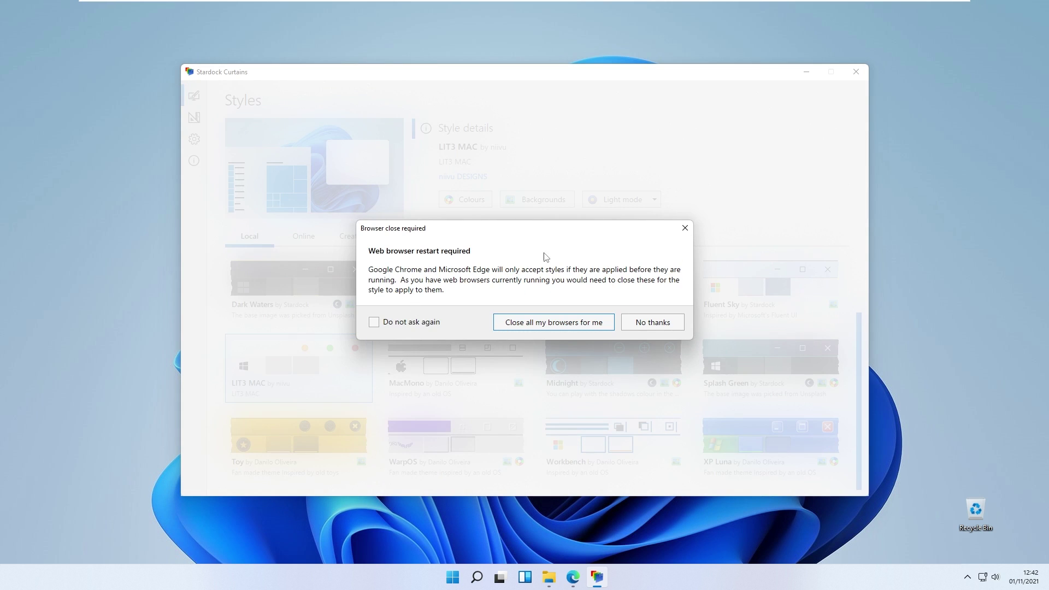
{"action": "left_click", "coordinate": [556, 321]}
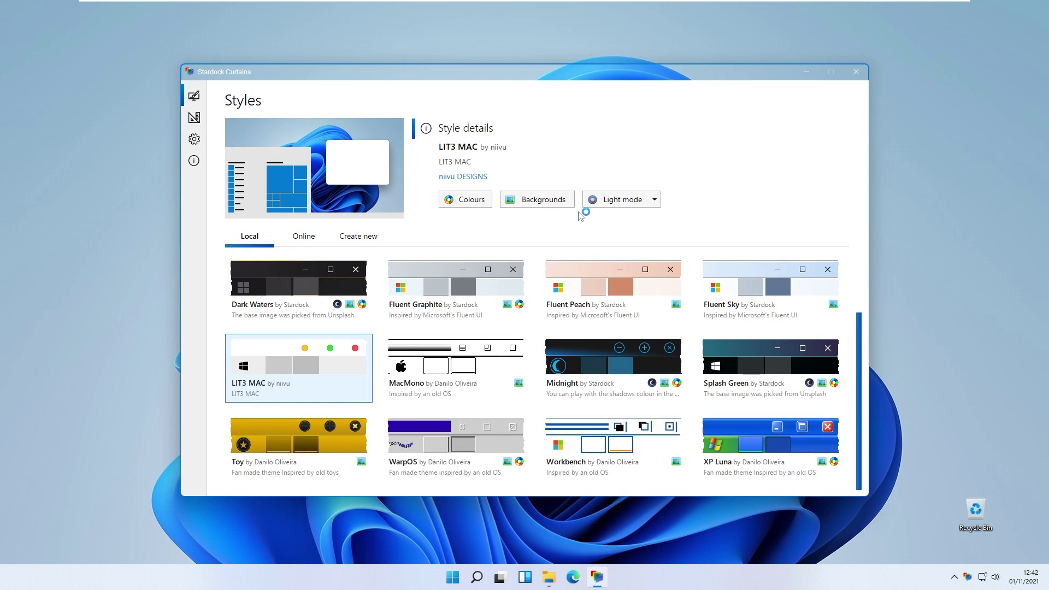
Minimize Curtains and check the restyled title bar buttons on a File Explorer window.
{"action": "left_click", "coordinate": [806, 72]}
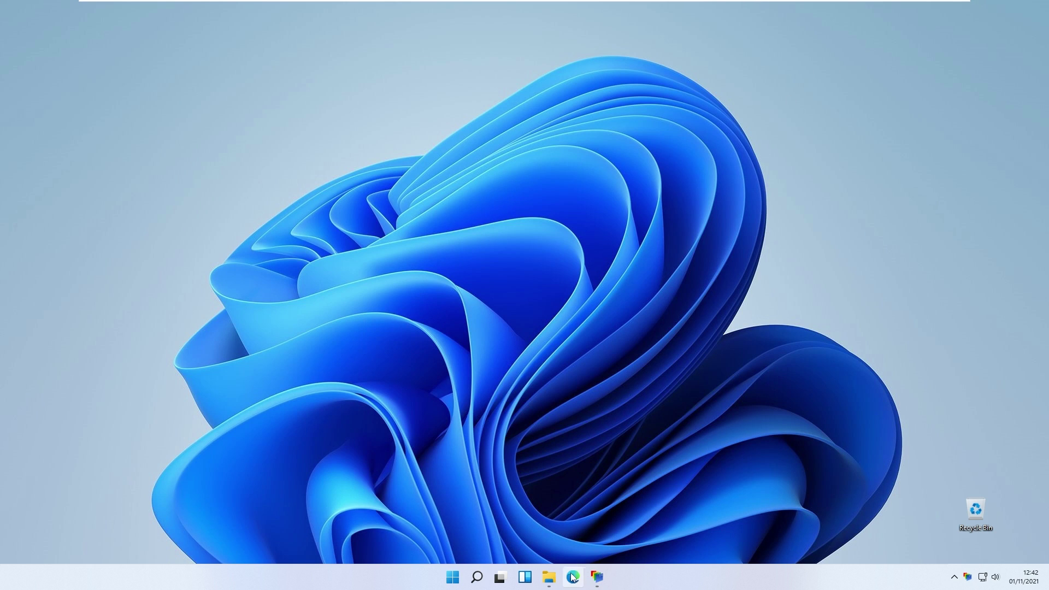
{"action": "left_click", "coordinate": [552, 577]}
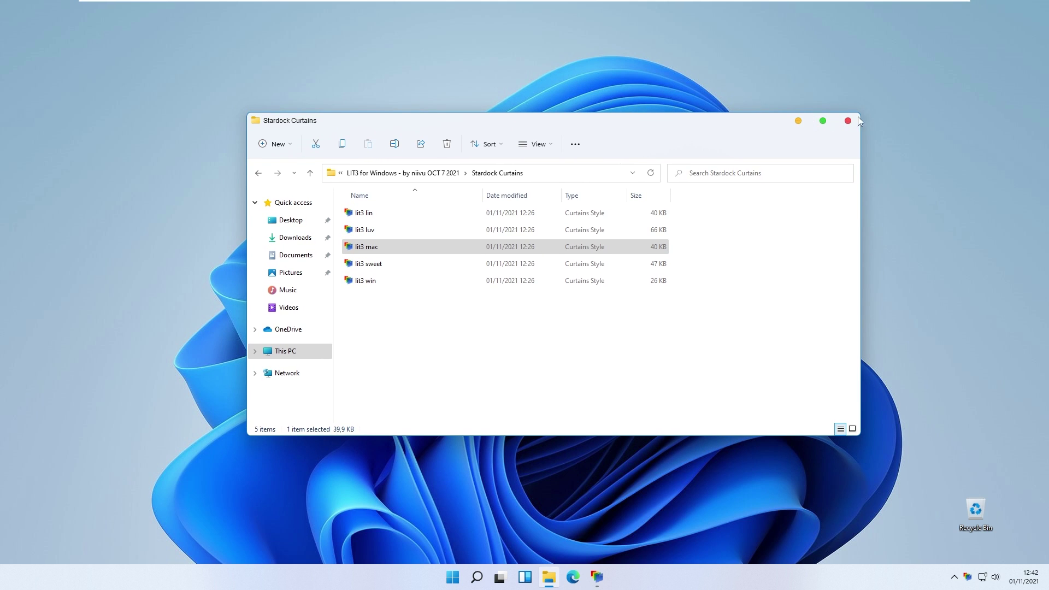
{"action": "left_click", "coordinate": [799, 120]}
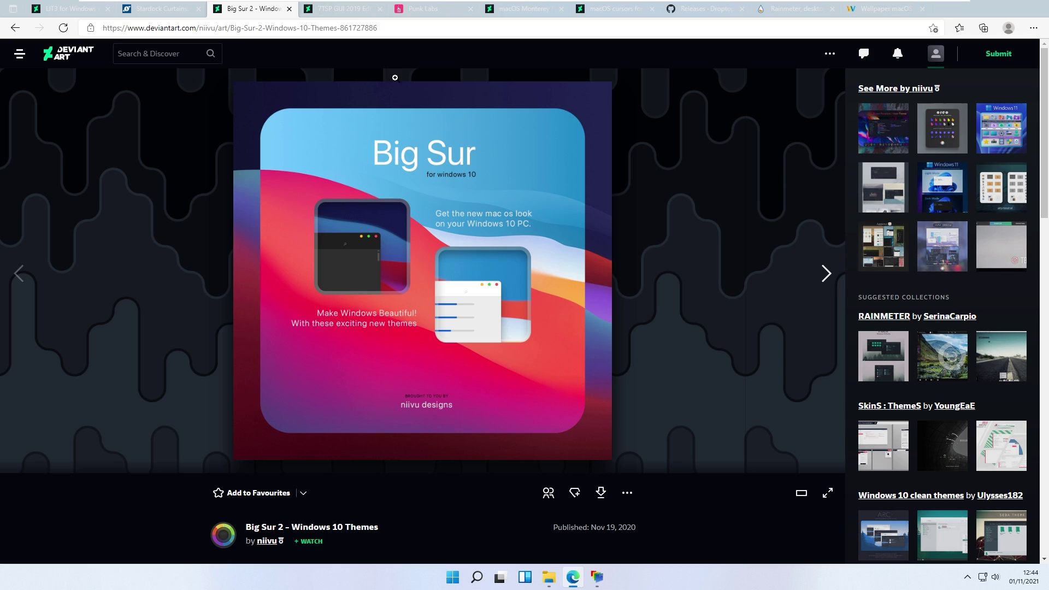
View the 7TSP GUI 2019 Edition web page and open the extracted 7tsp_gui_2019_edition folder in Downloads.
{"action": "left_click", "coordinate": [337, 11]}
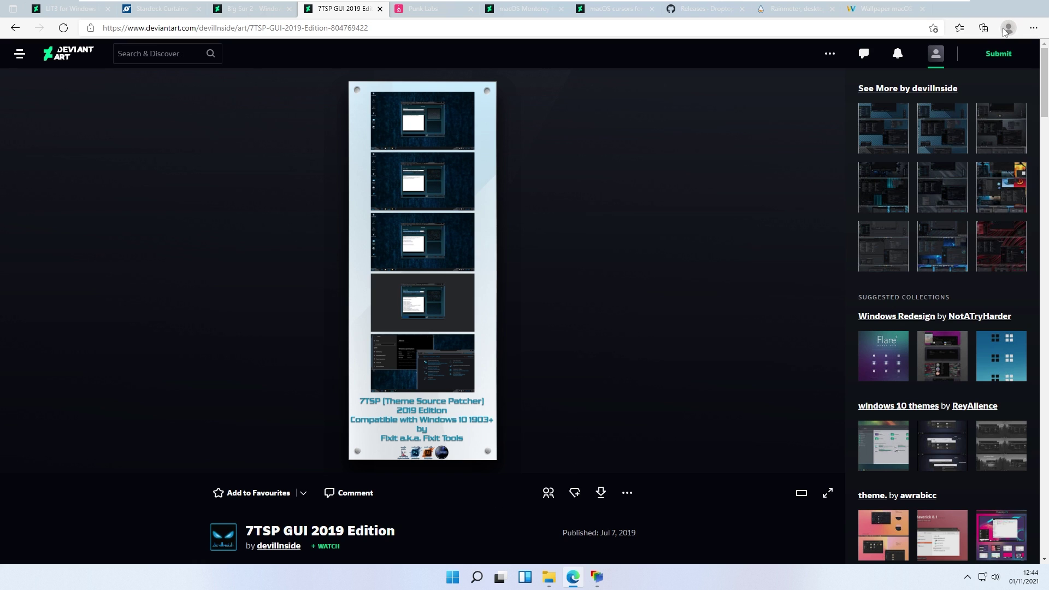
{"action": "key", "text": "super+d"}
{"action": "left_click", "coordinate": [550, 581]}
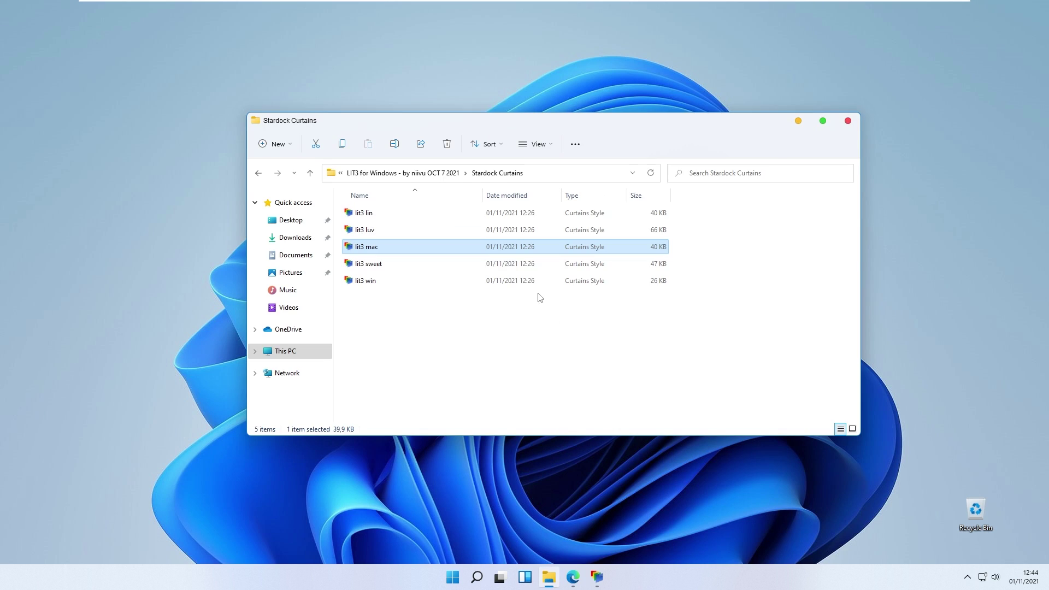
{"action": "left_click", "coordinate": [295, 237]}
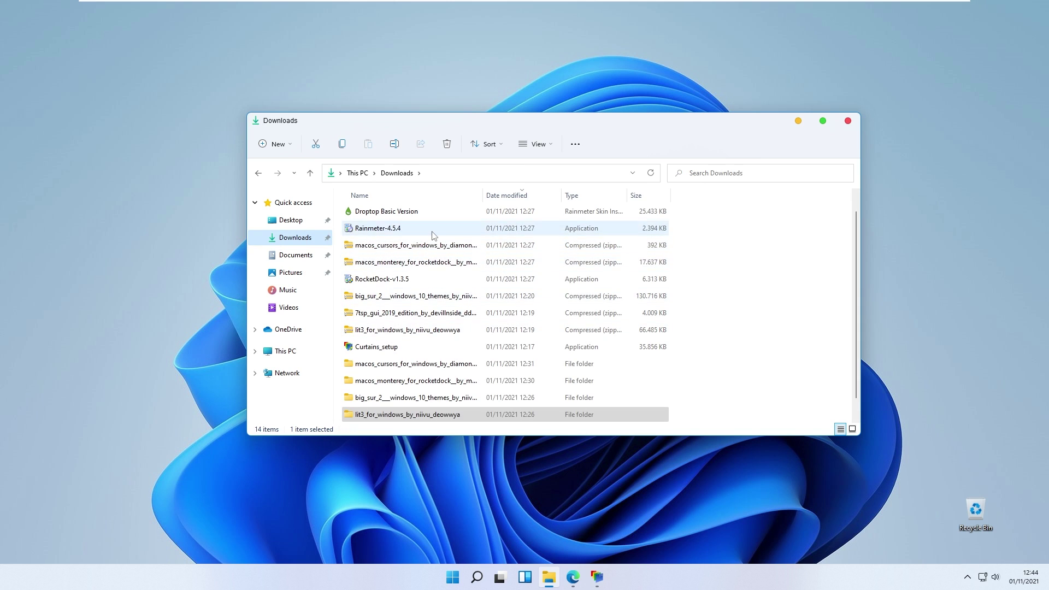
{"action": "left_click_drag", "start_coordinate": [490, 129], "coordinate": [494, 123]}
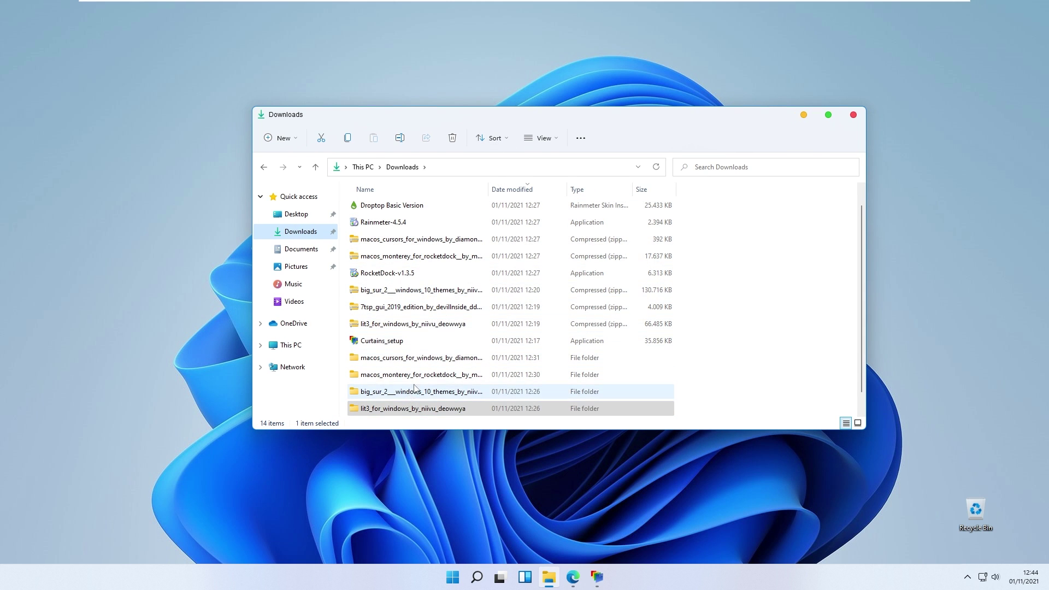
{"action": "scroll", "coordinate": [410, 404], "scroll_direction": "down", "scroll_amount": 1}
{"action": "double_click", "coordinate": [413, 409]}
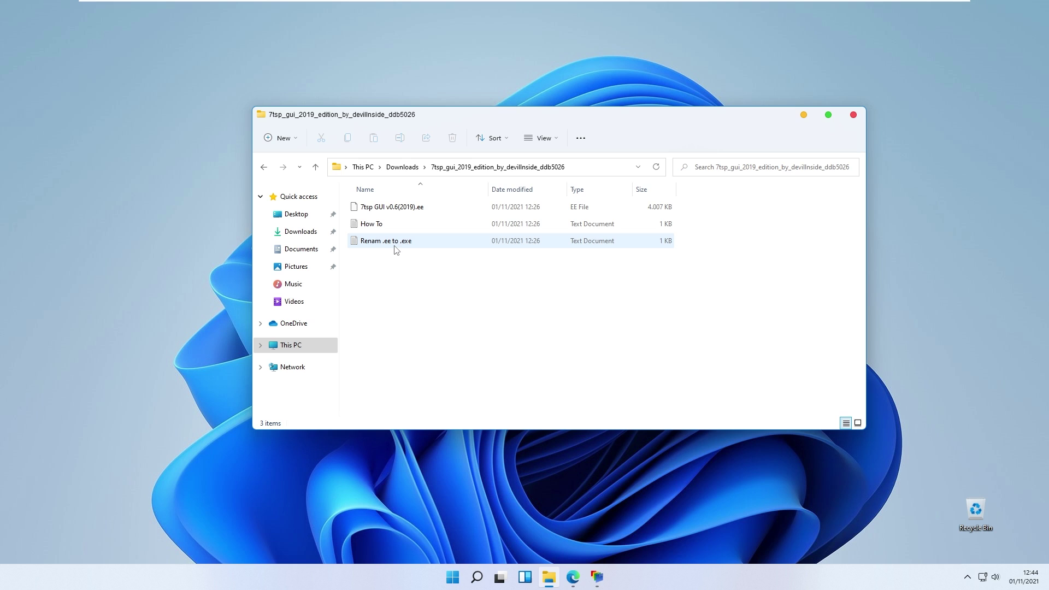
Rename the 7tsp GUI v0.6(2019).ee file to 7tsp GUI v0.6(2019).exe and accept the extension change.
{"action": "left_click", "coordinate": [441, 208]}
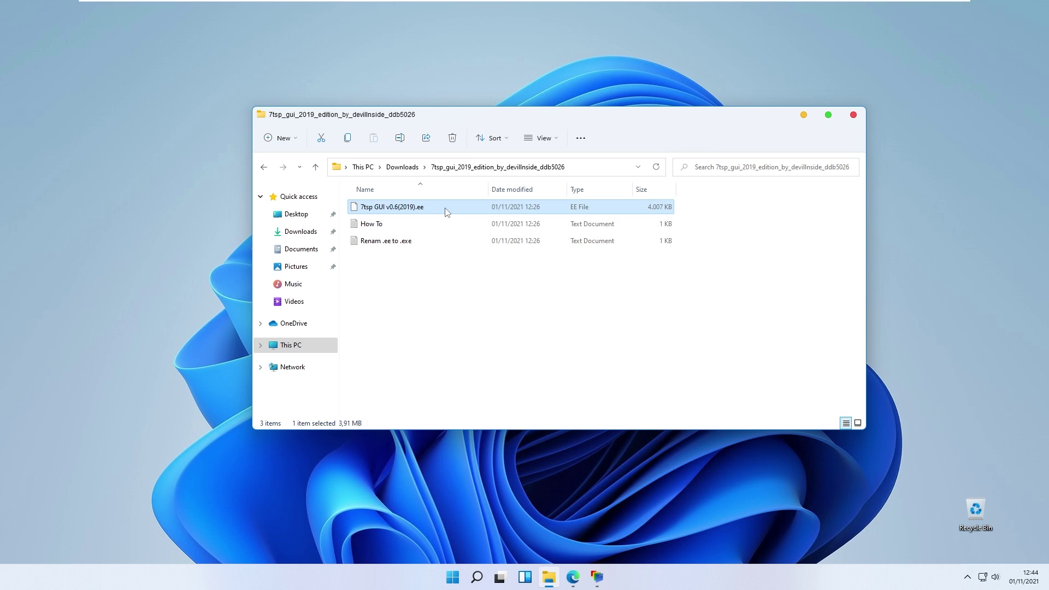
{"action": "right_click", "coordinate": [447, 209]}
{"action": "left_click", "coordinate": [517, 325]}
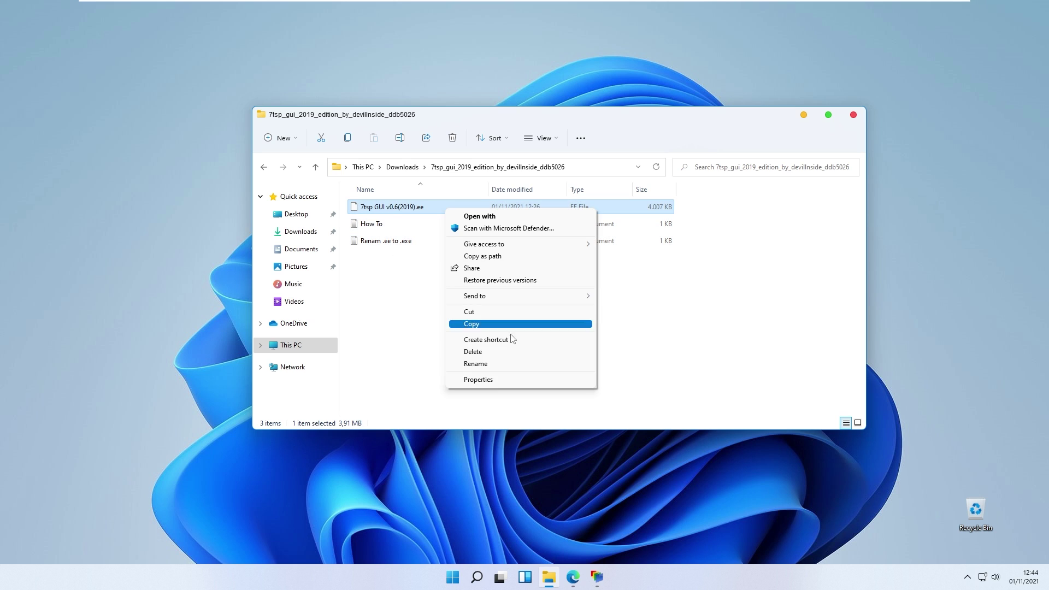
{"action": "left_click", "coordinate": [501, 364]}
{"action": "key", "text": "End"}
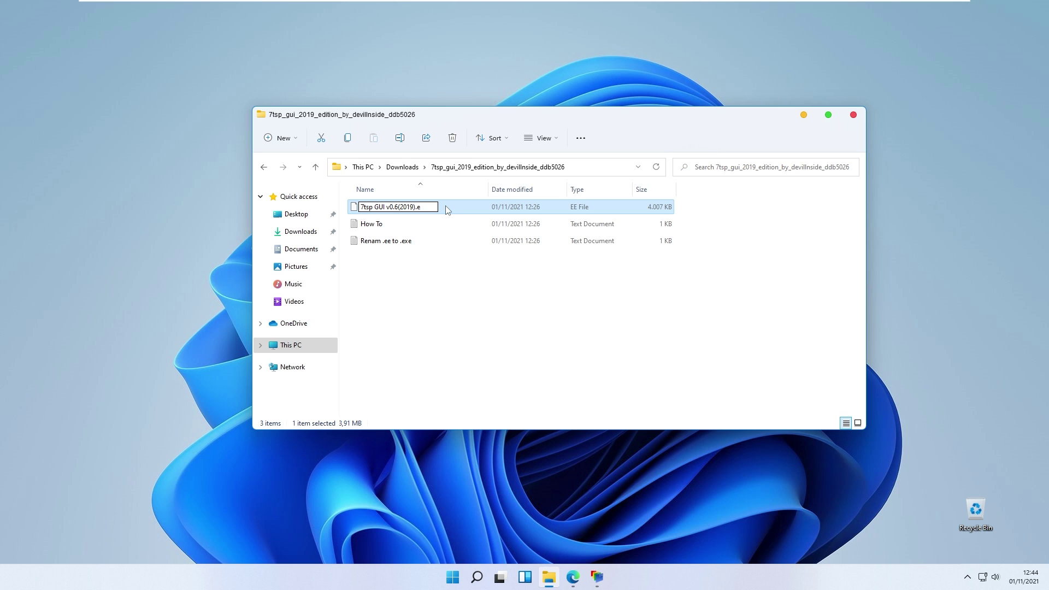
{"action": "key", "text": "Return"}
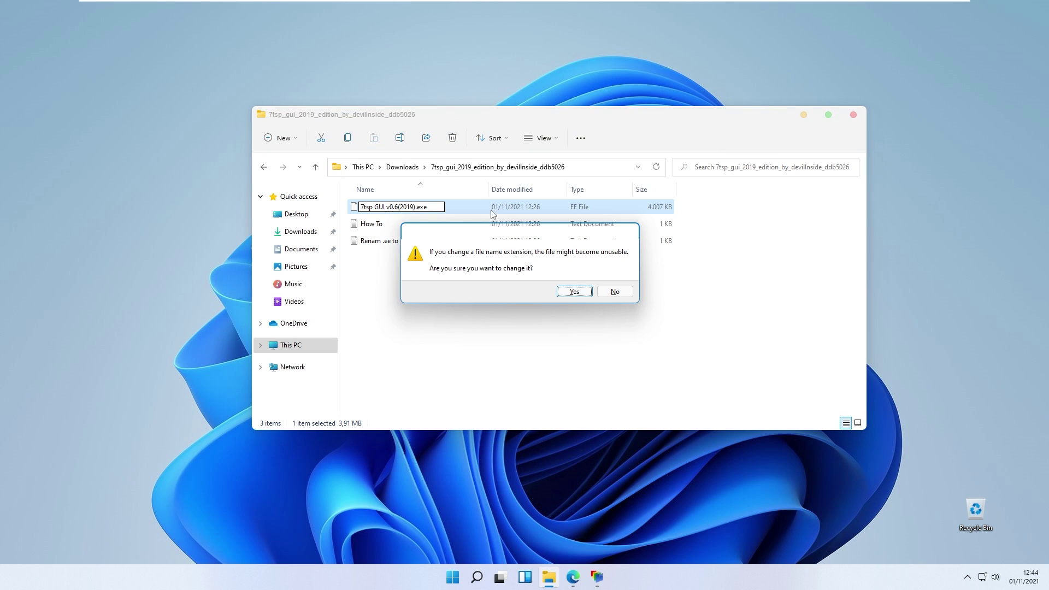
{"action": "left_click", "coordinate": [574, 294]}
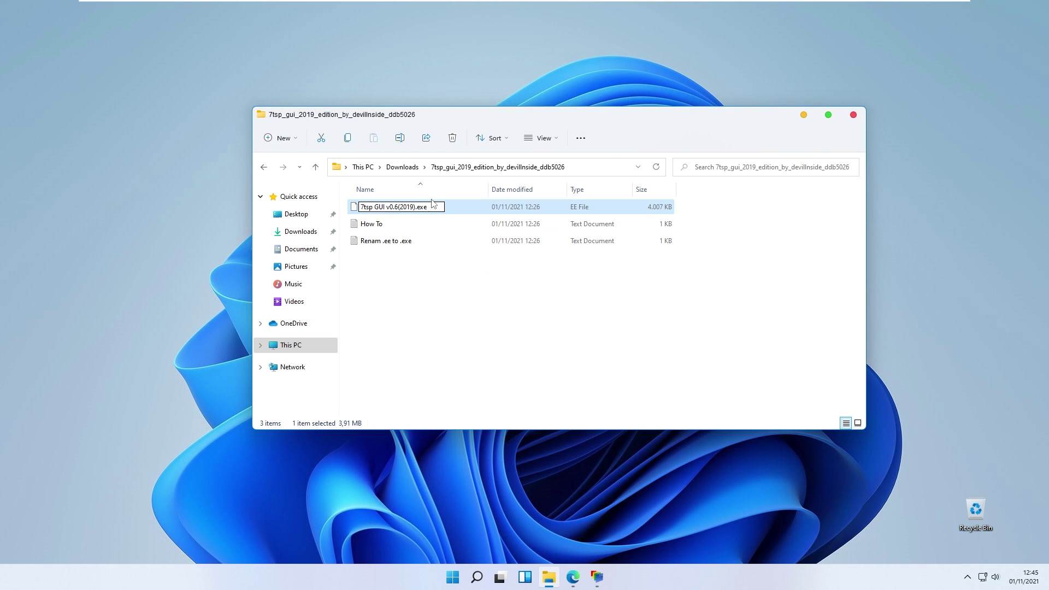
Open the 7TSP Icon theme folder inside Big Sur 2 - Windows Themes of the extracted Big Sur 2 download.
{"action": "left_click", "coordinate": [304, 232]}
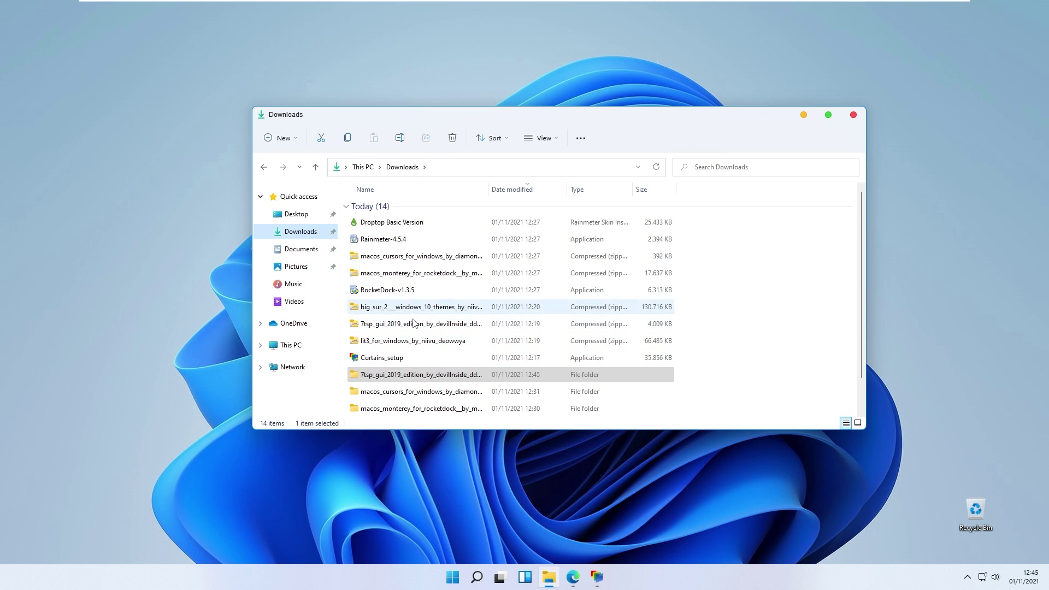
{"action": "scroll", "coordinate": [424, 307], "scroll_direction": "down", "scroll_amount": 1}
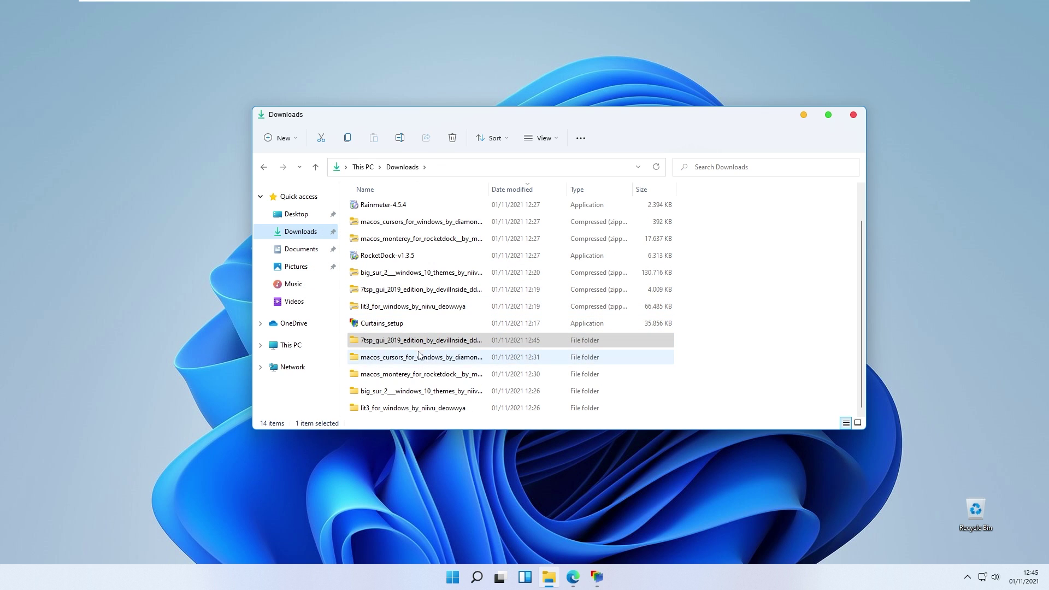
{"action": "double_click", "coordinate": [415, 387]}
{"action": "double_click", "coordinate": [414, 212]}
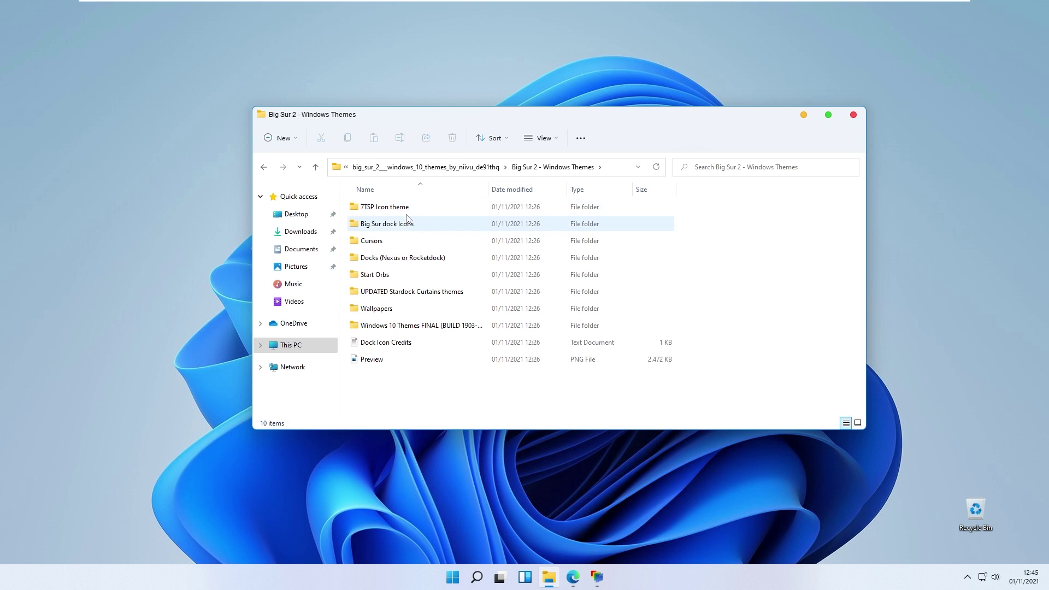
{"action": "double_click", "coordinate": [377, 211]}
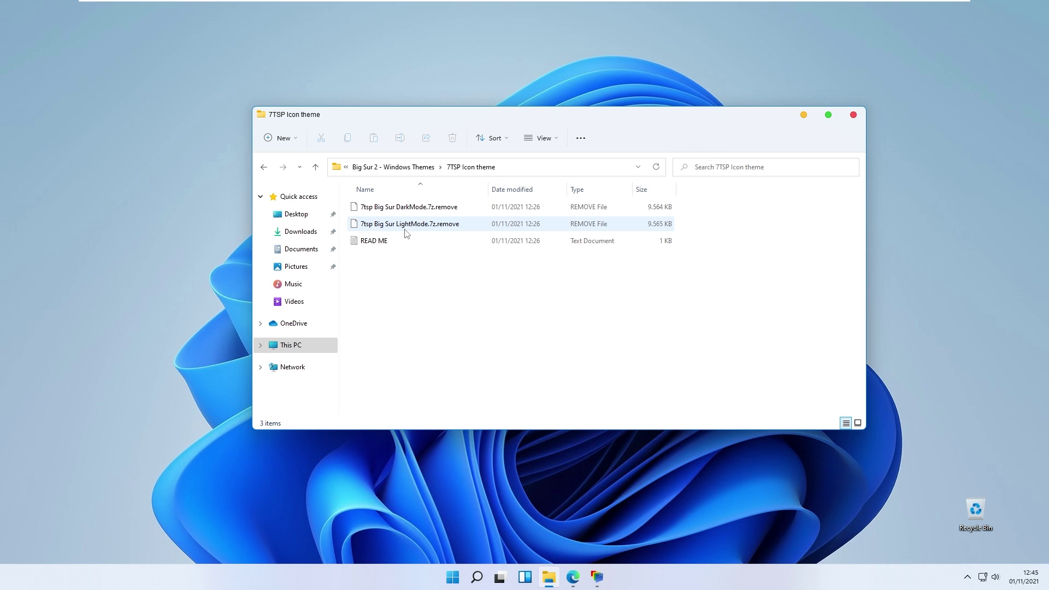
Remove the .remove extension from the LightMode pack so it is named 7tsp Big Sur LightMode.7z, accepting the extension change.
{"action": "left_click", "coordinate": [440, 228]}
{"action": "right_click", "coordinate": [457, 225]}
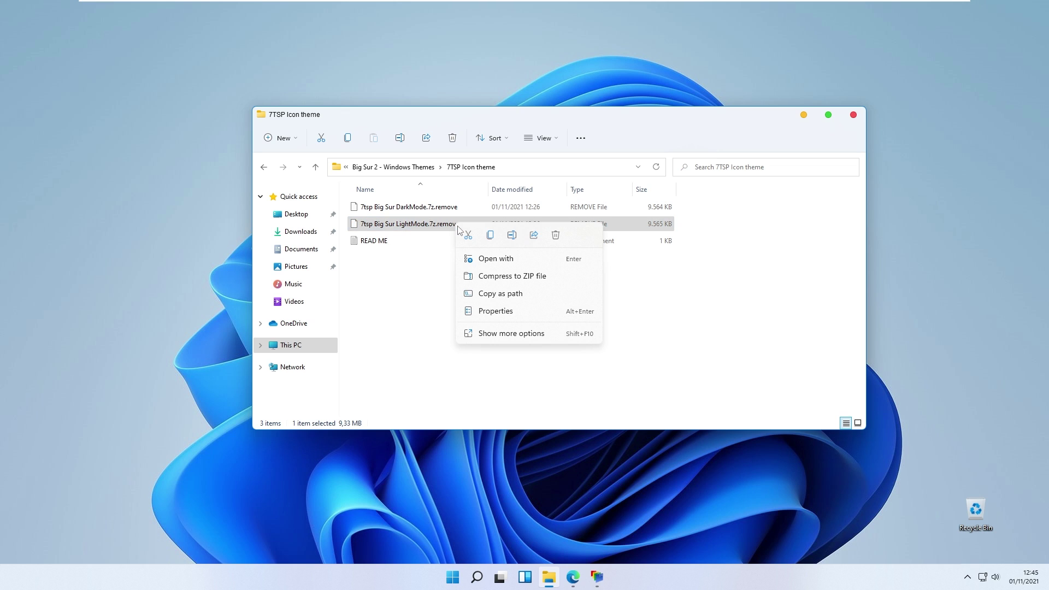
{"action": "left_click", "coordinate": [504, 333]}
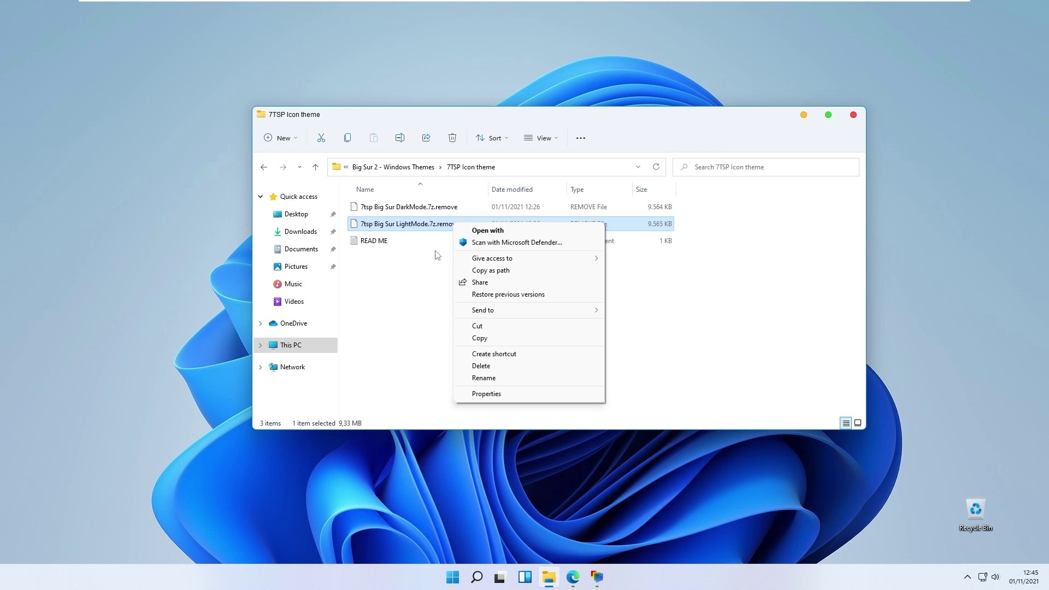
{"action": "left_click", "coordinate": [496, 378]}
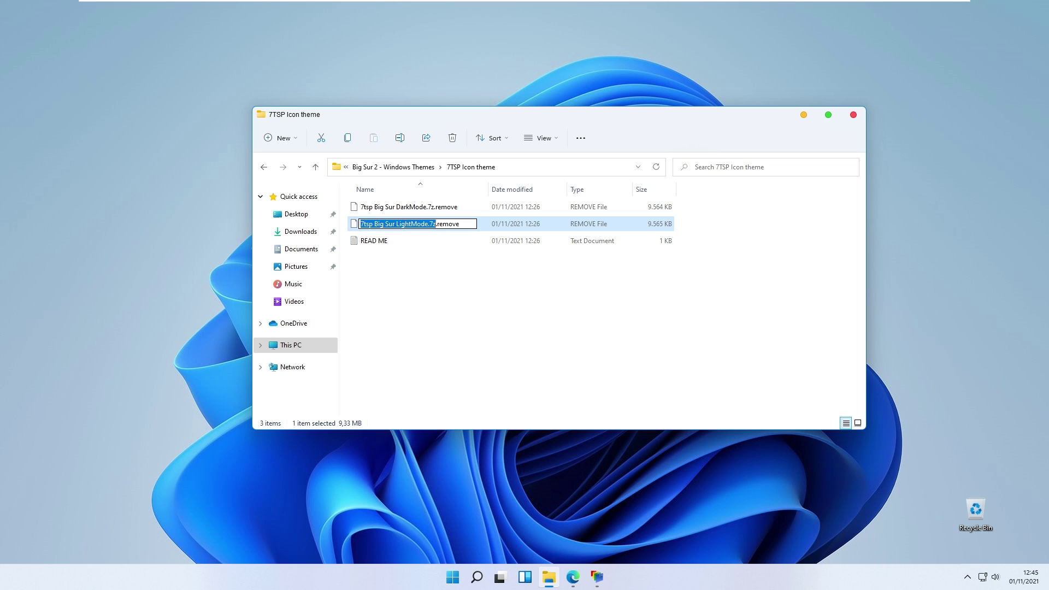
{"action": "key", "text": "End"}
{"action": "key", "text": "shift+Left"}
{"action": "key", "text": "shift+Left"}
{"action": "key", "text": "shift+Left"}
{"action": "key", "text": "shift+Left"}
{"action": "key", "text": "shift+Left"}
{"action": "key", "text": "shift+Left"}
{"action": "key", "text": "shift+Left"}
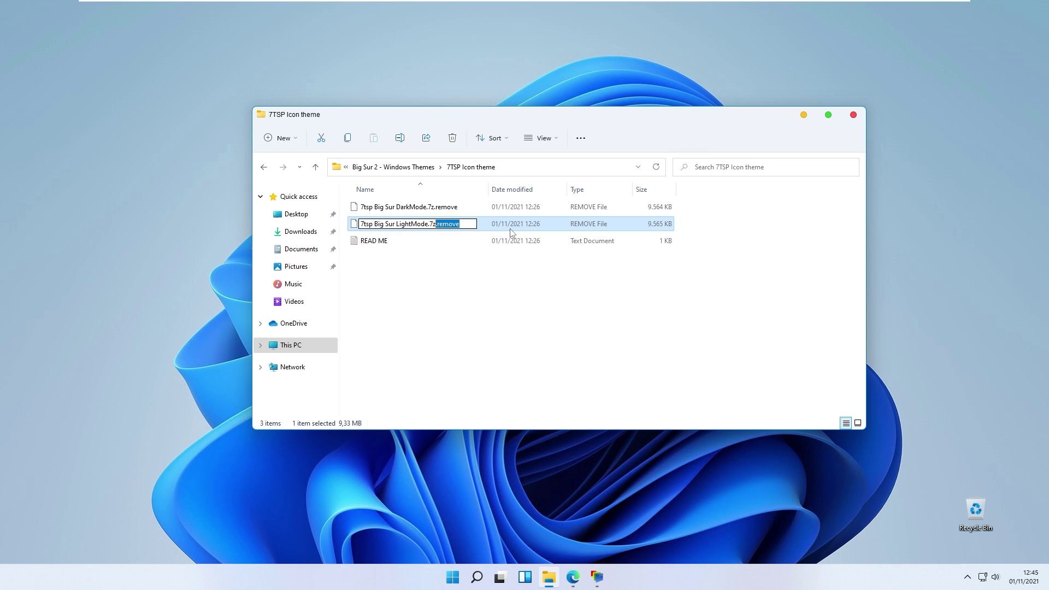
{"action": "key", "text": "BackSpace"}
{"action": "key", "text": "Return"}
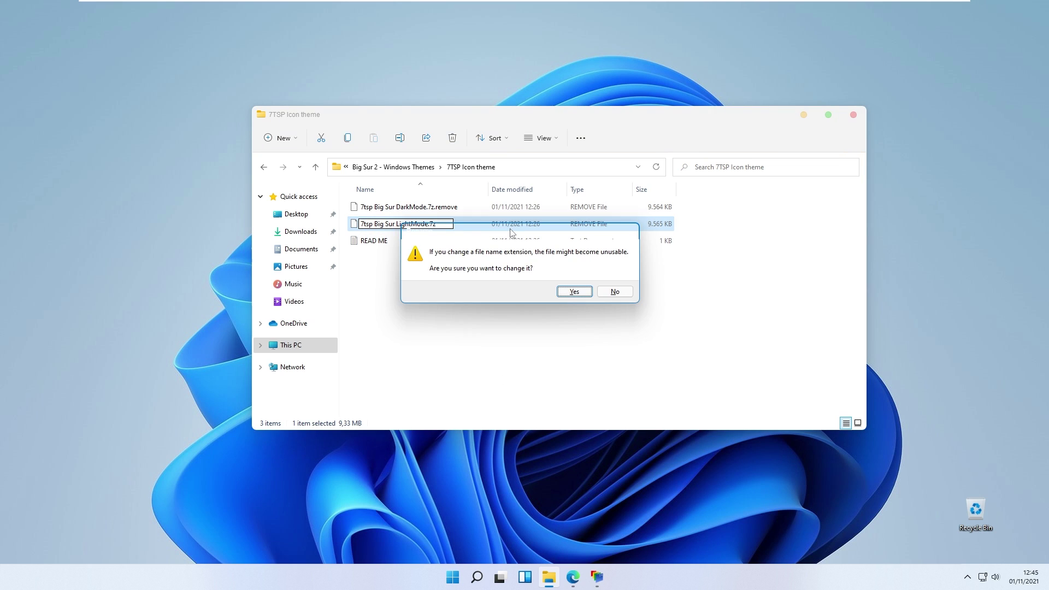
{"action": "left_click", "coordinate": [573, 292]}
Run 7tsp GUI v0.6(2019).exe from its Downloads folder, allow it to make changes and accept the Fixit Tools agreement.
{"action": "left_click", "coordinate": [308, 235]}
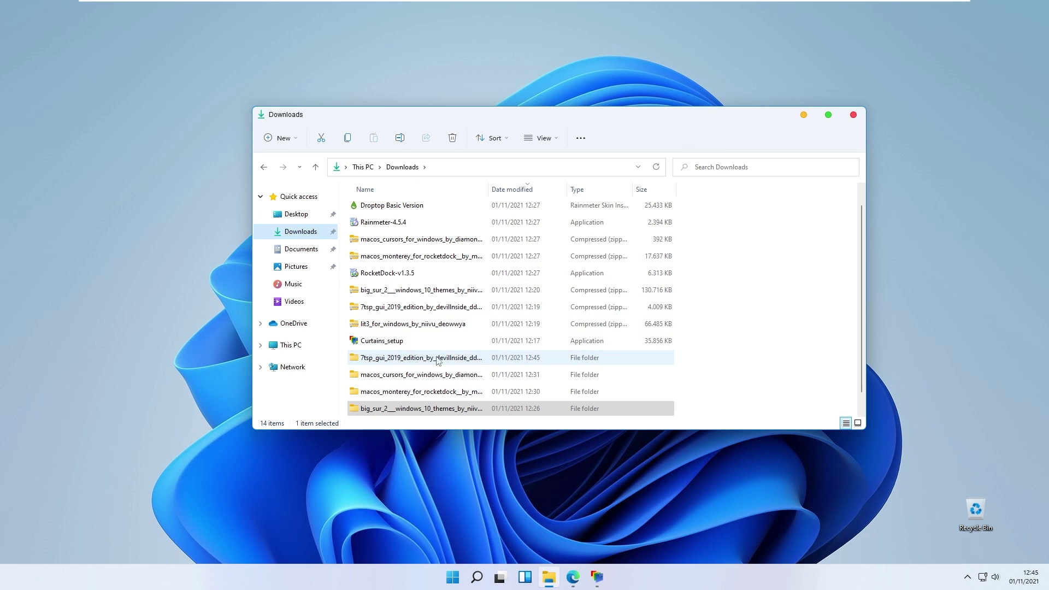
{"action": "double_click", "coordinate": [457, 358]}
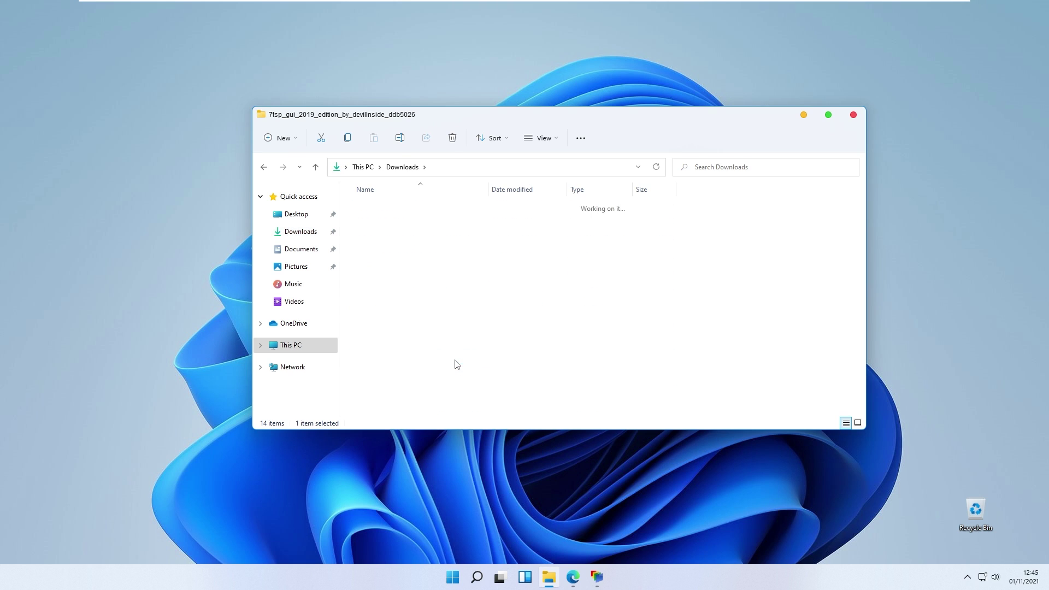
{"action": "double_click", "coordinate": [434, 215]}
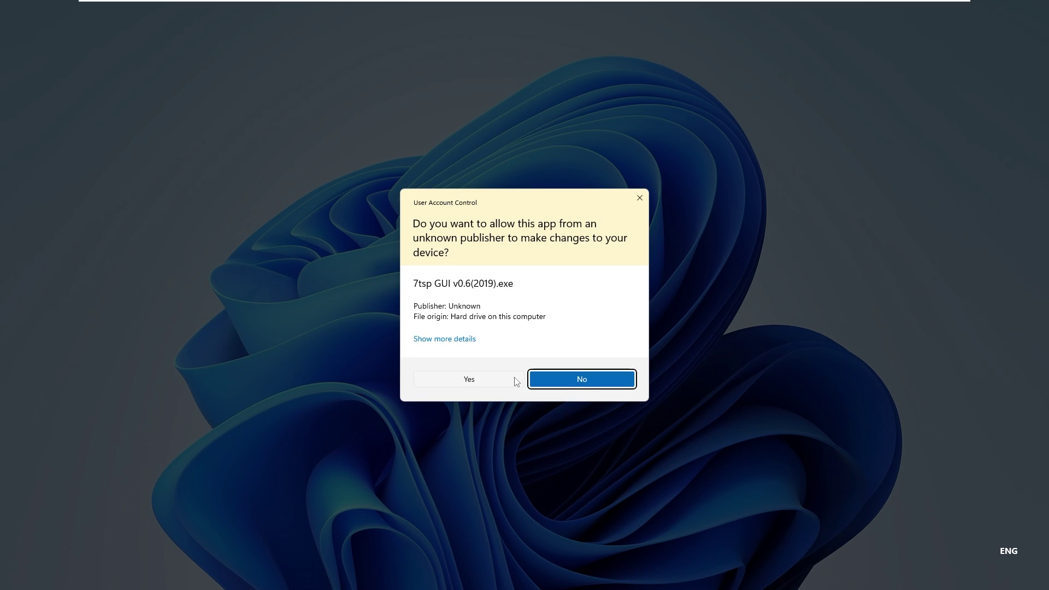
{"action": "left_click", "coordinate": [515, 381]}
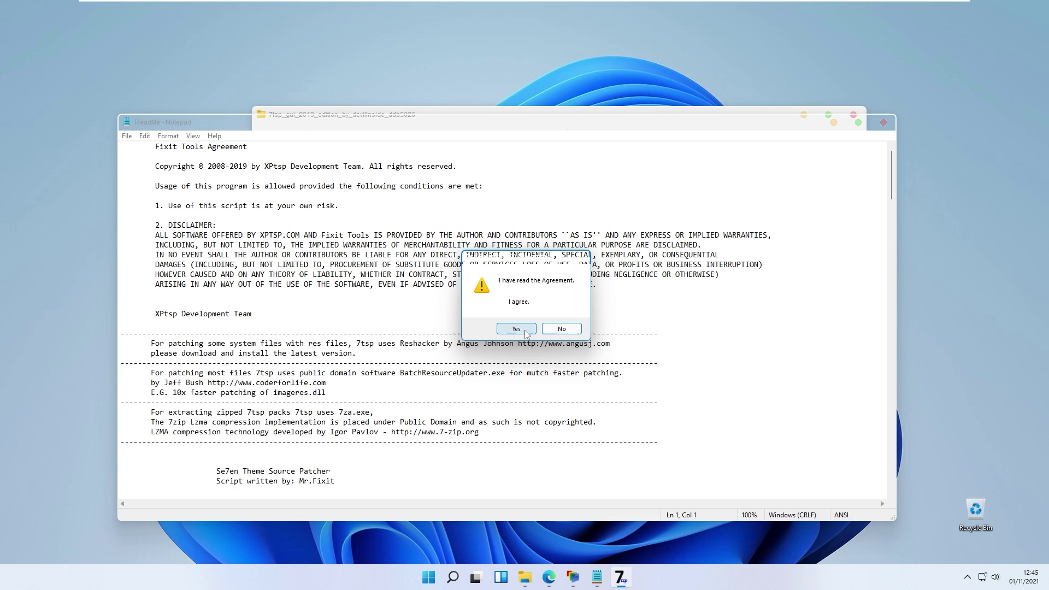
{"action": "left_click", "coordinate": [516, 329]}
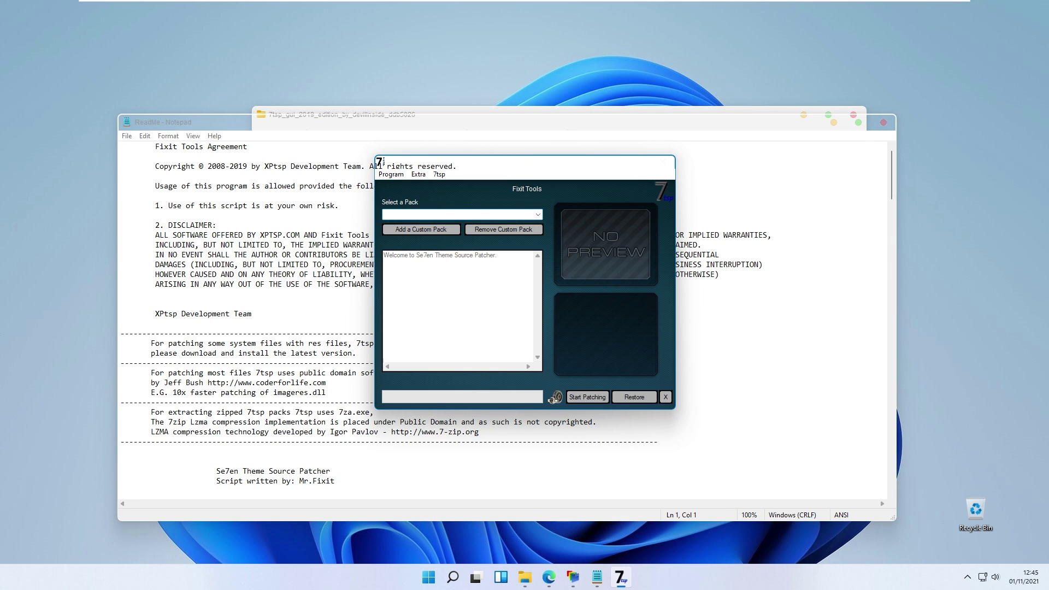
Close the Readme in Notepad and minimize File Explorer, leaving the Se7en Theme Source Patcher window near the screen's centre.
{"action": "left_click", "coordinate": [884, 121]}
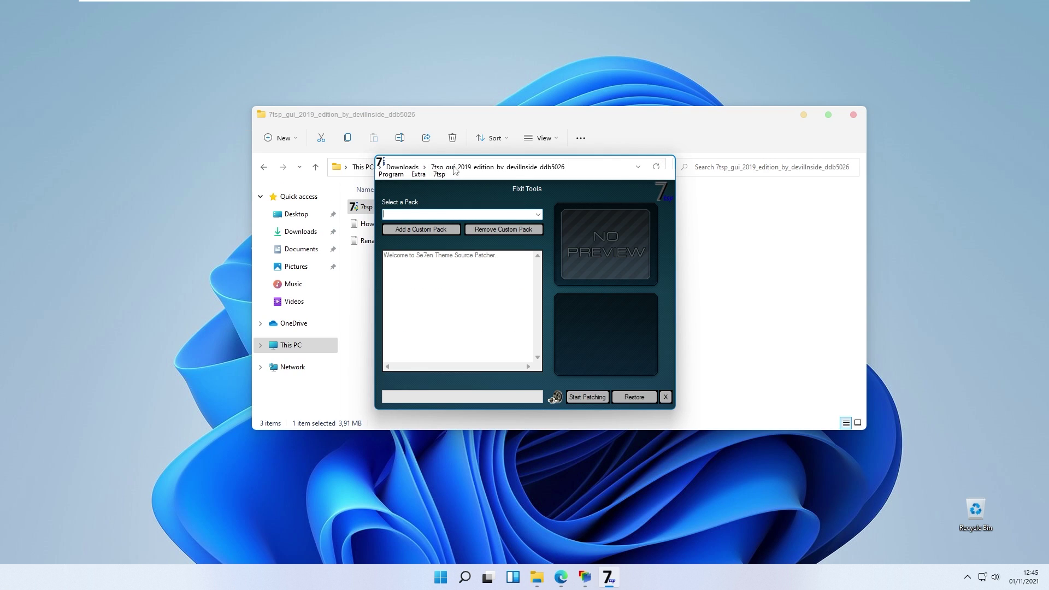
{"action": "left_click_drag", "start_coordinate": [454, 170], "coordinate": [535, 234]}
{"action": "left_click", "coordinate": [804, 114]}
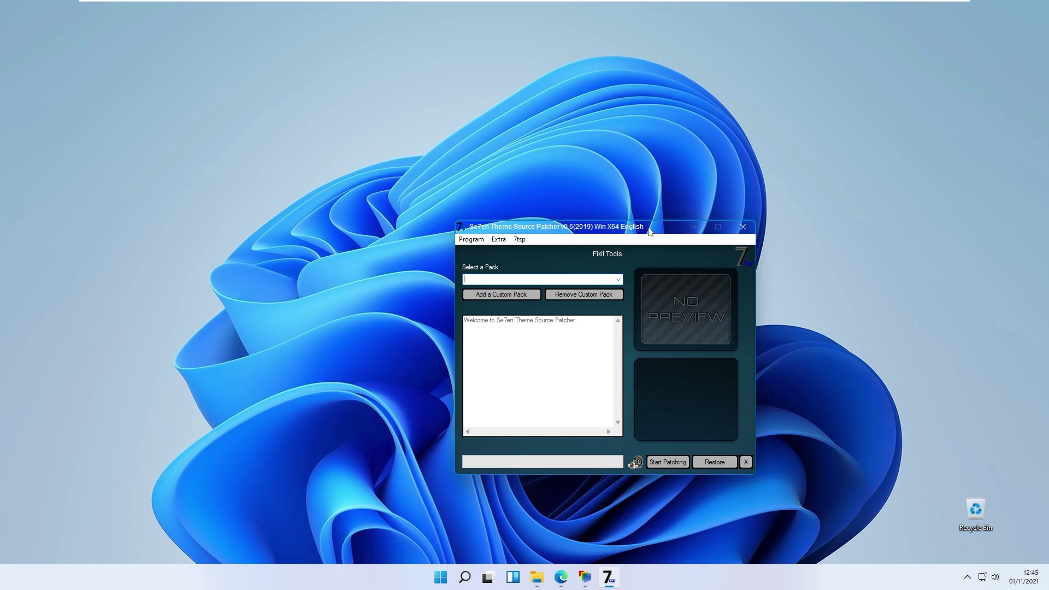
{"action": "left_click_drag", "start_coordinate": [651, 231], "coordinate": [593, 156]}
Add 7tsp Big Sur LightMode.7z as a custom pack from the Big Sur 2 - Windows Themes 7TSP Icon theme folder.
{"action": "left_click", "coordinate": [460, 222]}
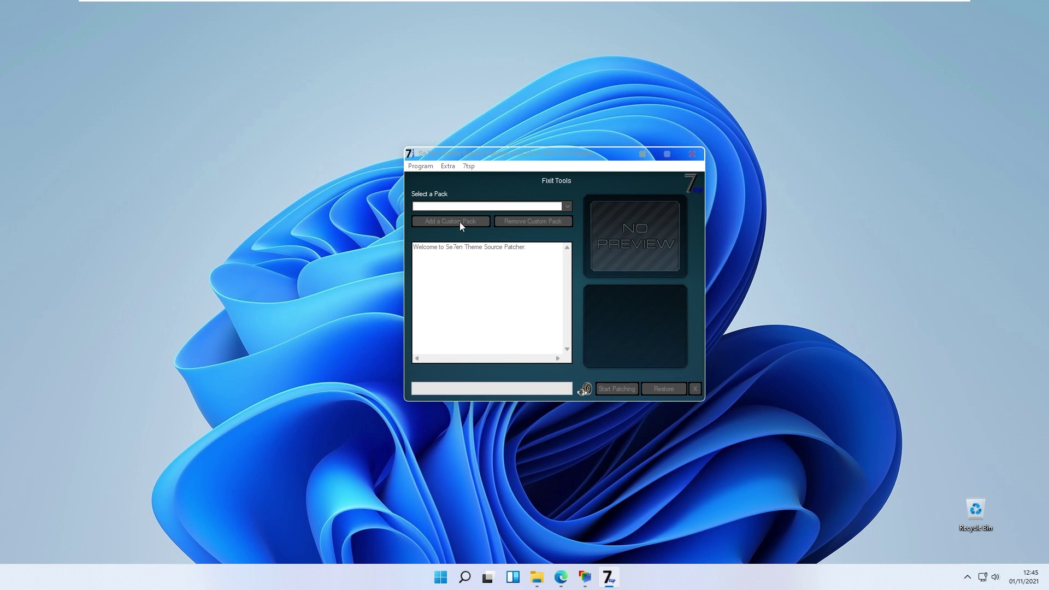
{"action": "left_click", "coordinate": [457, 285]}
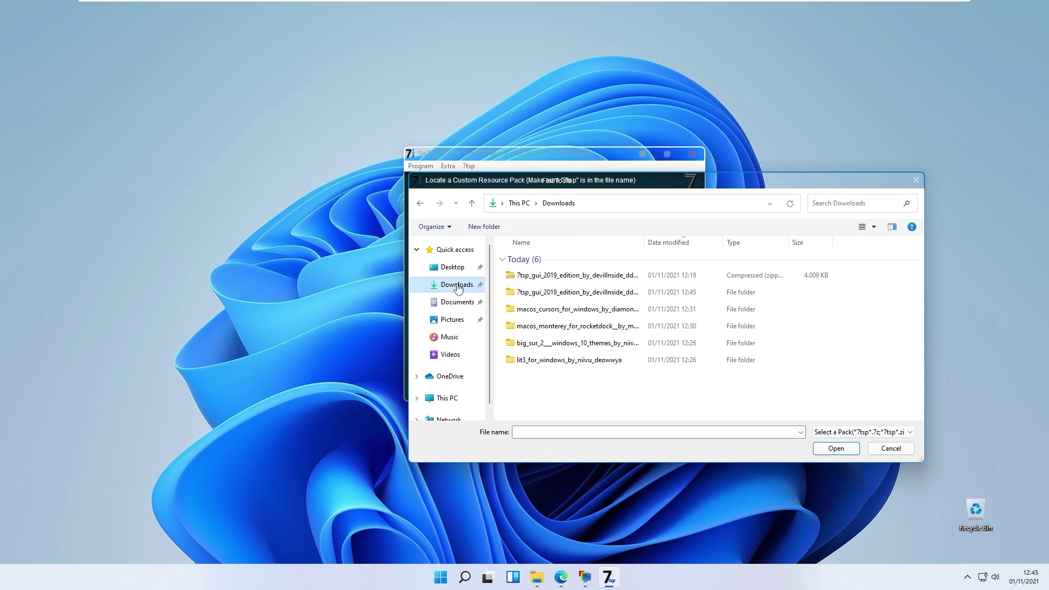
{"action": "double_click", "coordinate": [573, 344]}
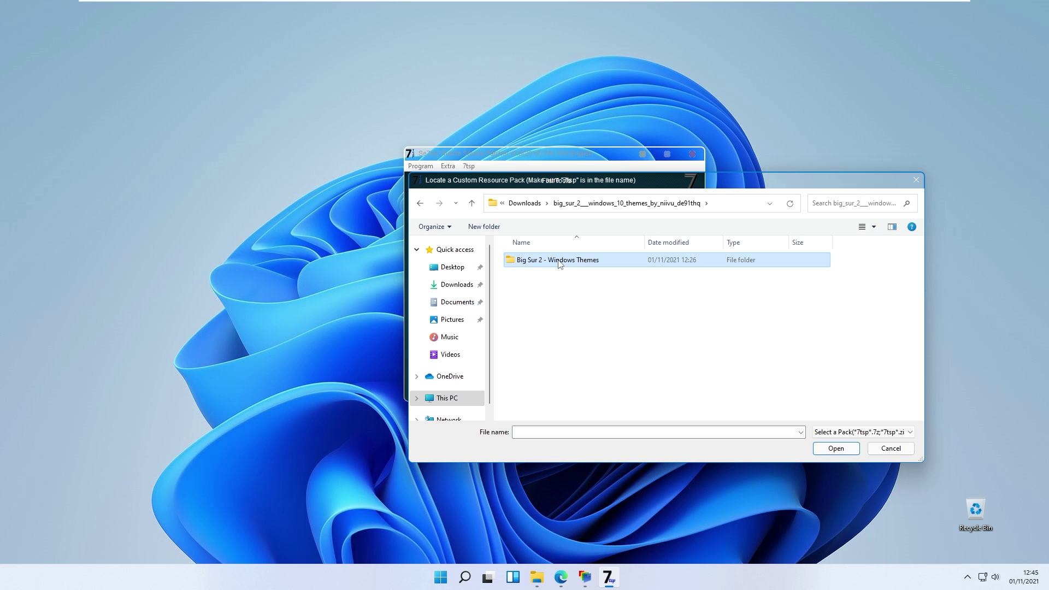
{"action": "double_click", "coordinate": [560, 261]}
{"action": "double_click", "coordinate": [552, 267]}
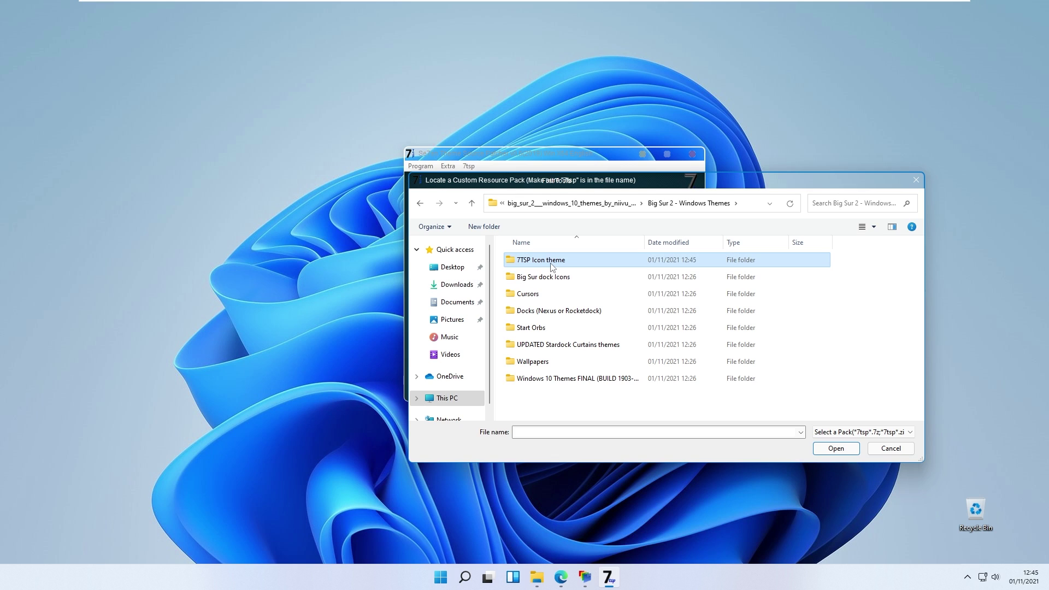
{"action": "left_click", "coordinate": [556, 268]}
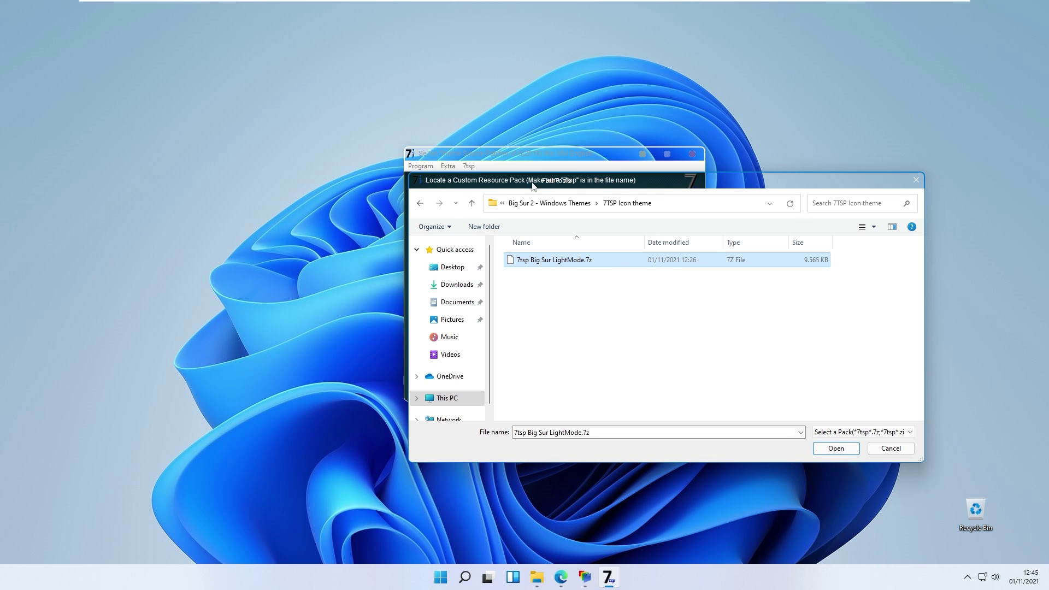
{"action": "left_click", "coordinate": [846, 450]}
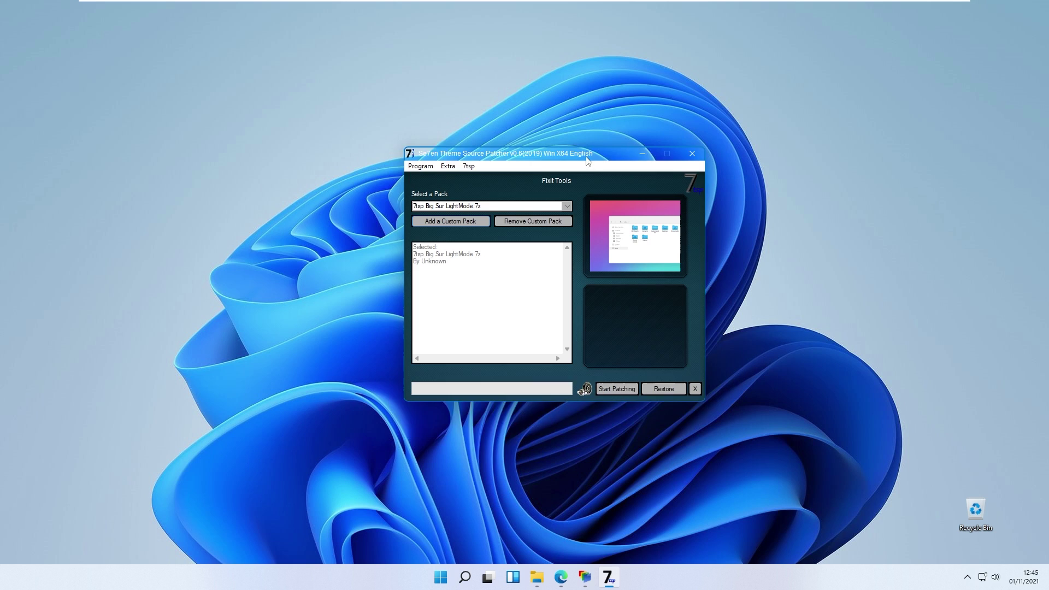
{"action": "mouse_move", "coordinate": [586, 159]}
{"action": "left_mouse_down"}
{"action": "mouse_move", "coordinate": [567, 164]}
{"action": "mouse_move", "coordinate": [575, 161]}
{"action": "left_mouse_up"}
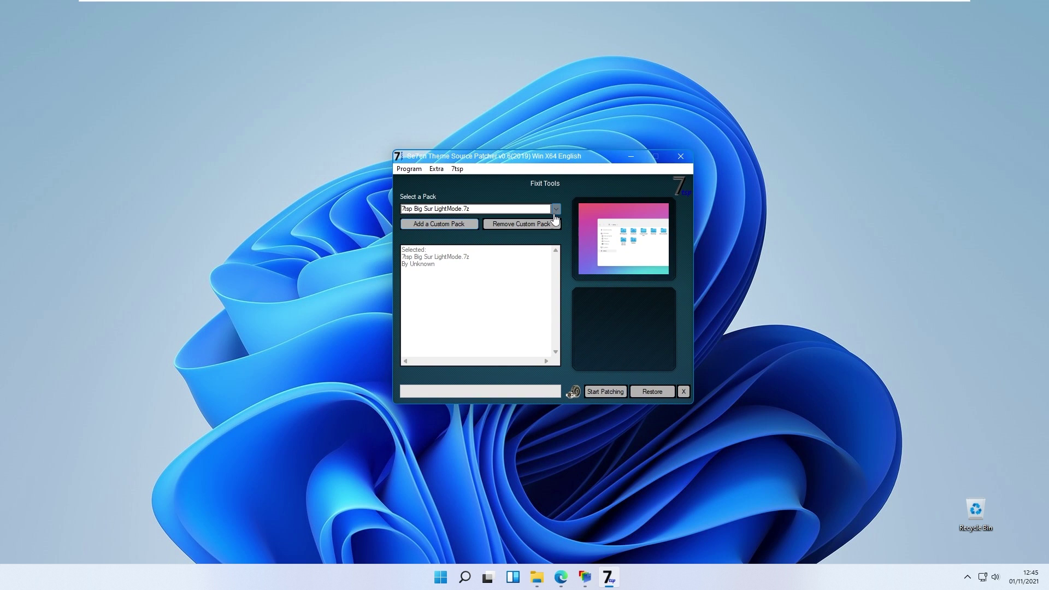
Start patching the system with 7tsp Big Sur LightMode.7z without creating a restore point, and agree to continue.
{"action": "left_click", "coordinate": [601, 392]}
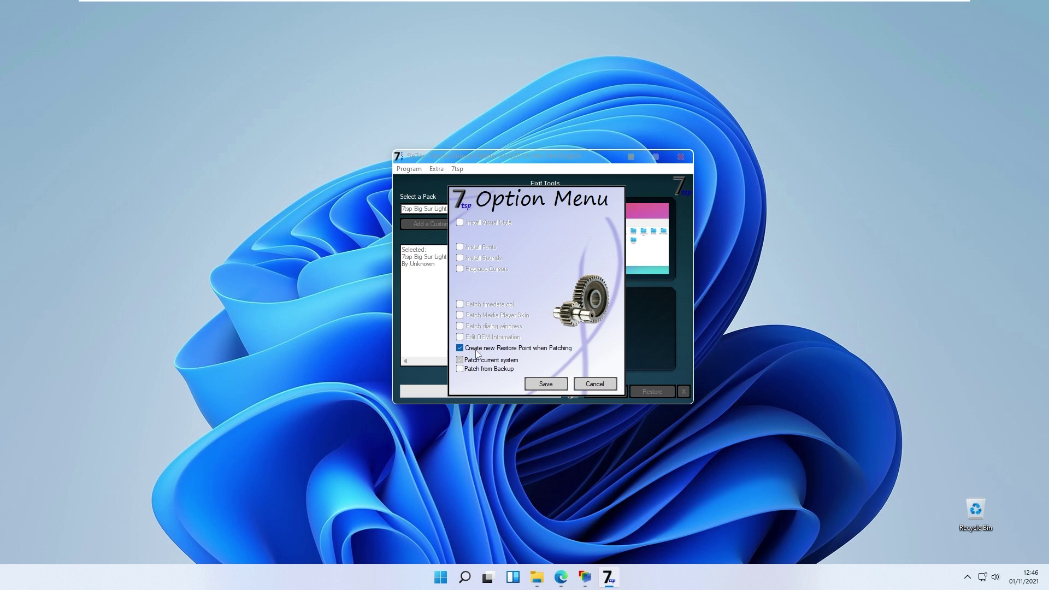
{"action": "left_click", "coordinate": [596, 387]}
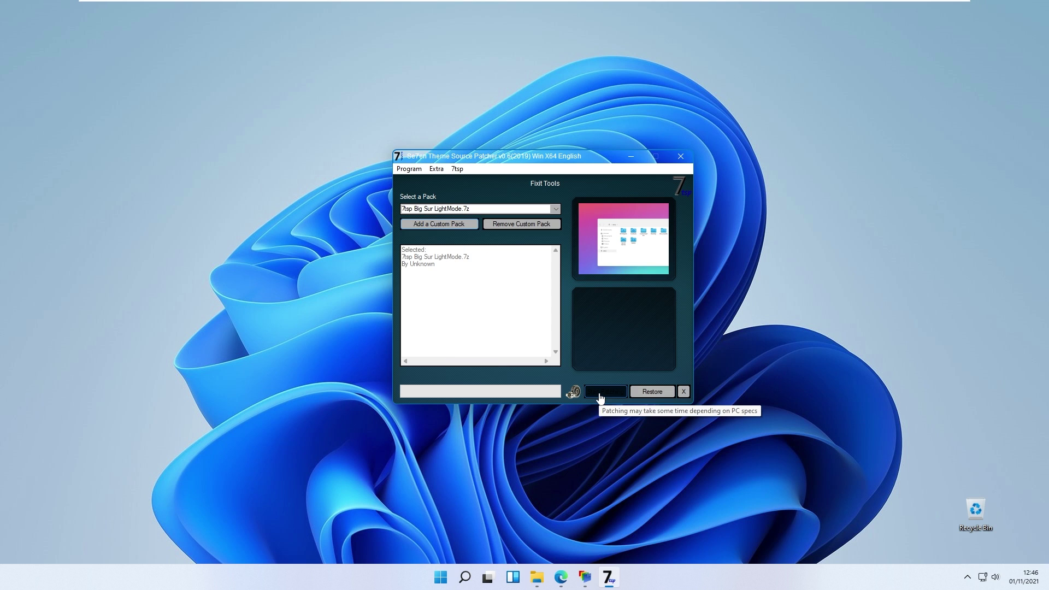
{"action": "left_click", "coordinate": [603, 398]}
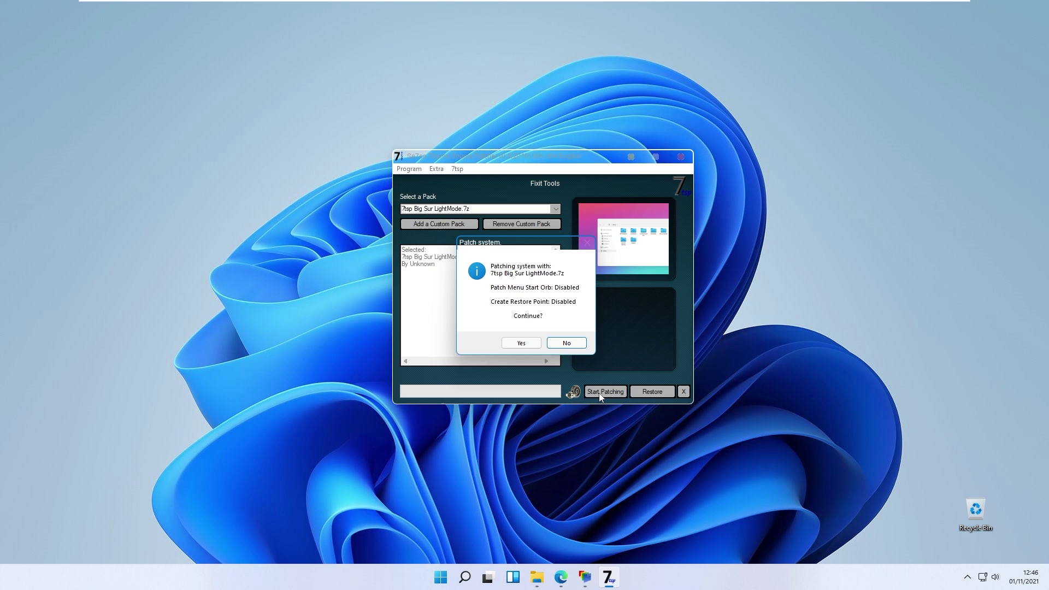
{"action": "left_click", "coordinate": [515, 345]}
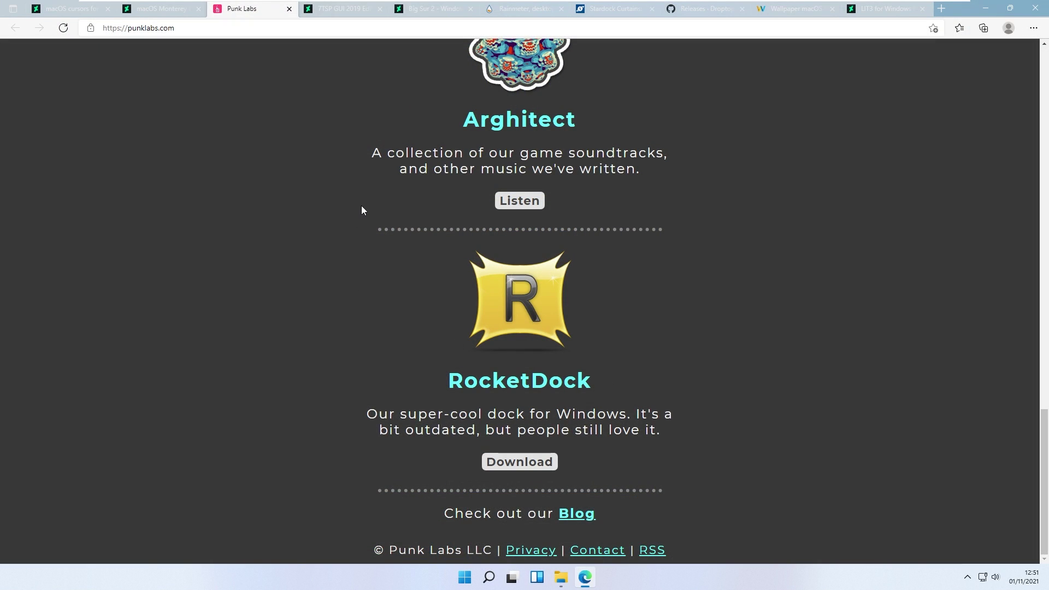
View the macOS Monterey For RocketDock web page, then launch the downloaded RocketDock-v1.3.5 installer and allow it to make changes.
{"action": "left_click", "coordinate": [162, 16]}
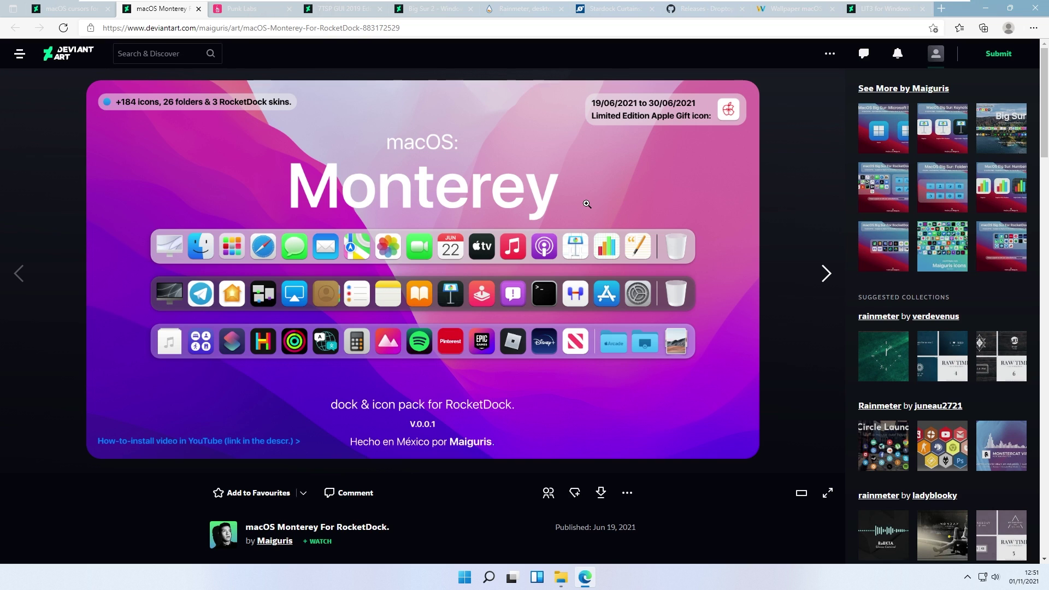
{"action": "left_click", "coordinate": [987, 8]}
{"action": "double_click", "coordinate": [432, 230]}
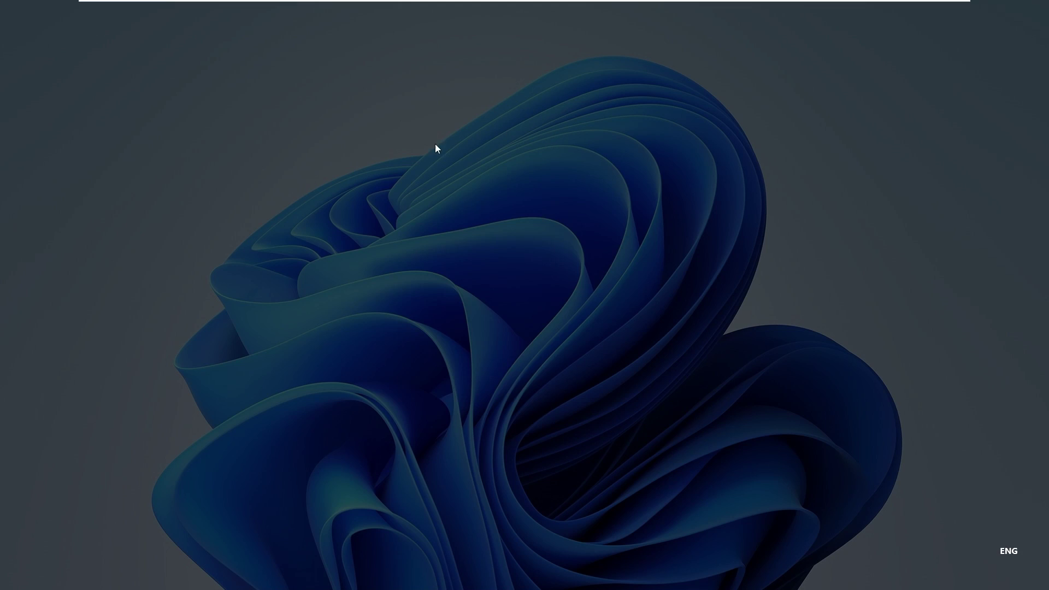
{"action": "left_click", "coordinate": [552, 378]}
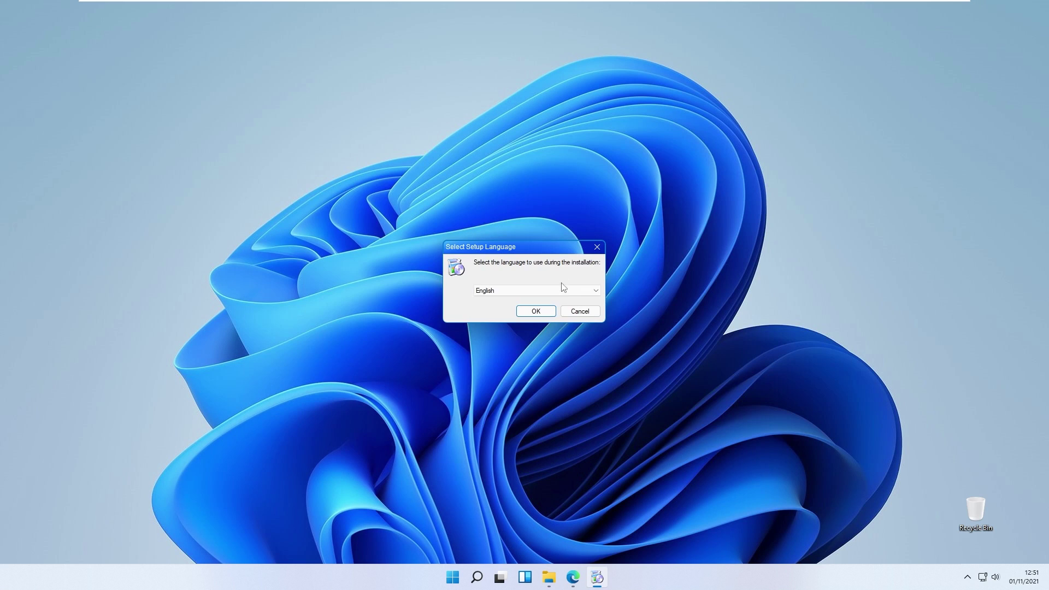
Install RocketDock 1.3.5 with English as the setup language.
{"action": "left_click", "coordinate": [536, 311]}
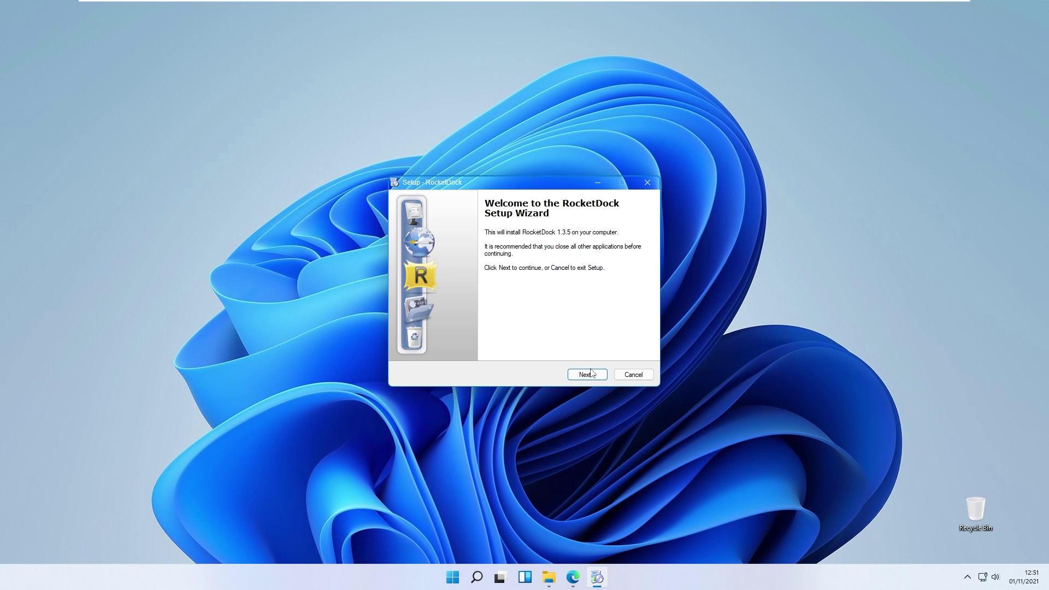
{"action": "left_click", "coordinate": [593, 374]}
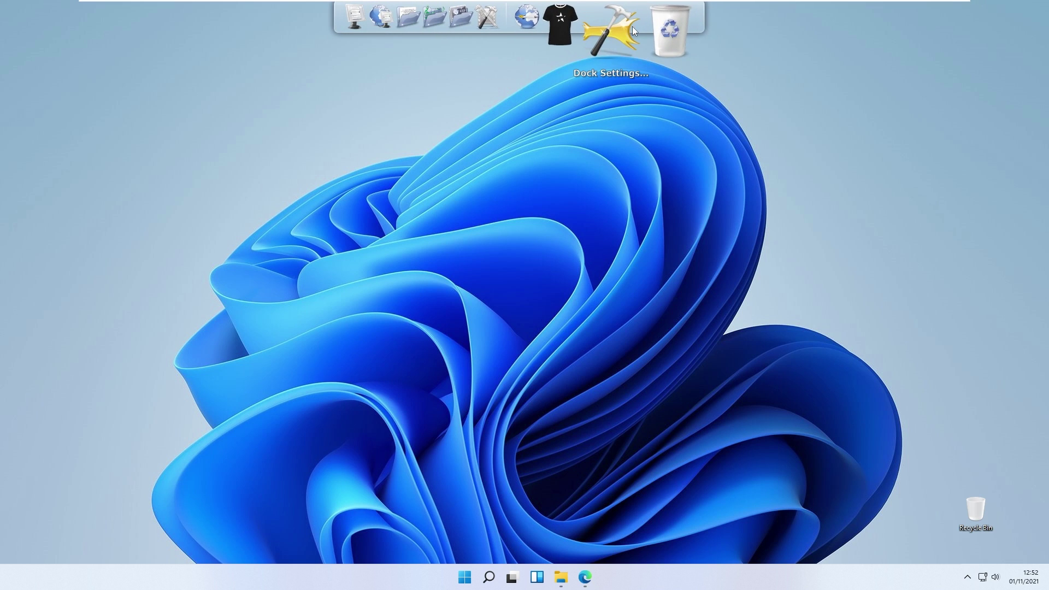
In the Dock Settings, set layering to Always on bottom, screen position to Bottom and edge offset to 10 px, and apply the changes.
{"action": "left_click", "coordinate": [628, 22]}
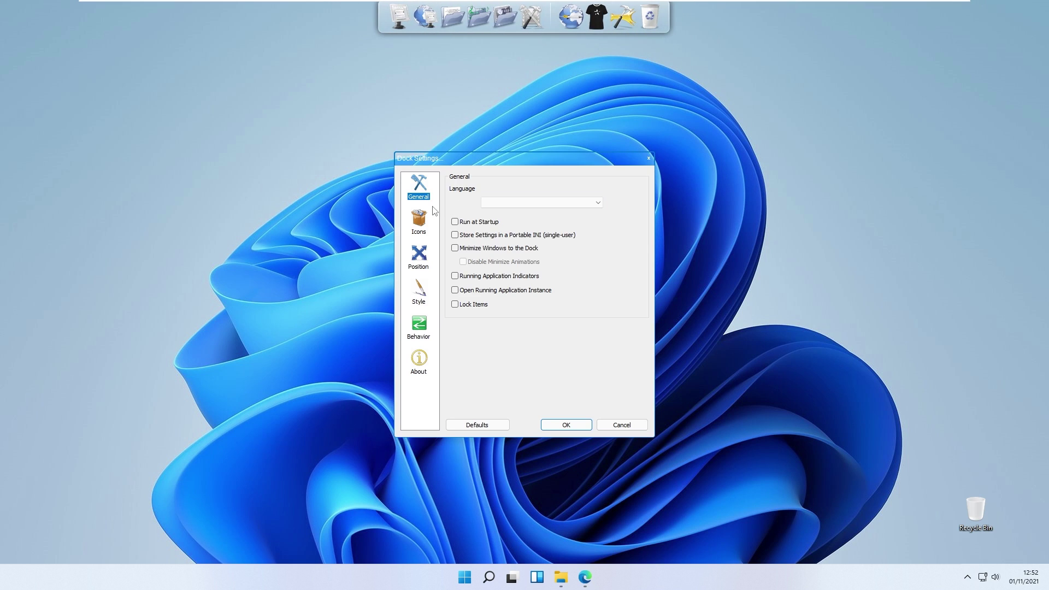
{"action": "left_click", "coordinate": [420, 256]}
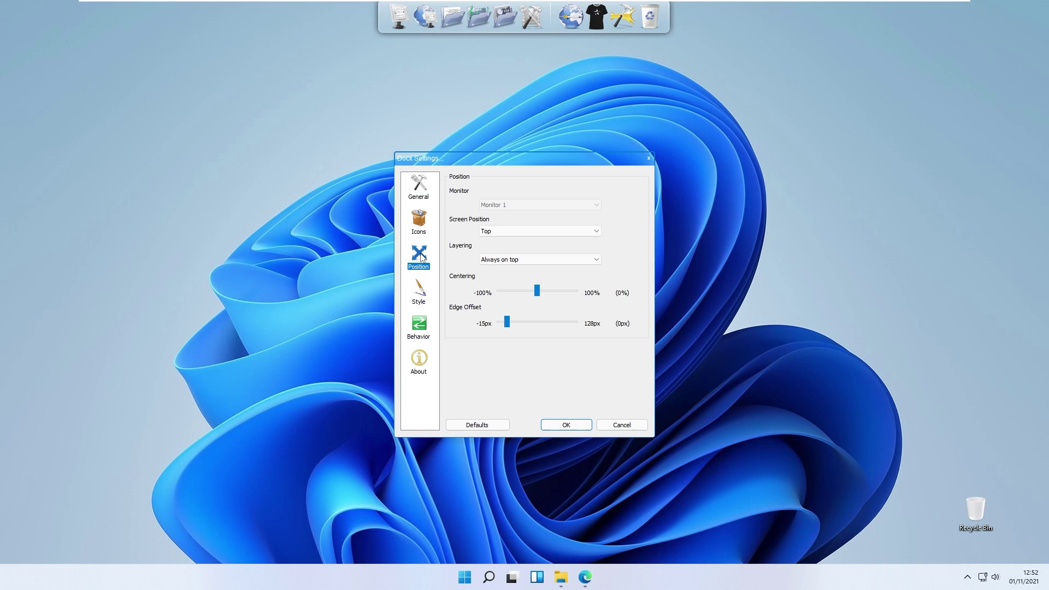
{"action": "left_click", "coordinate": [506, 262]}
{"action": "left_click", "coordinate": [526, 284]}
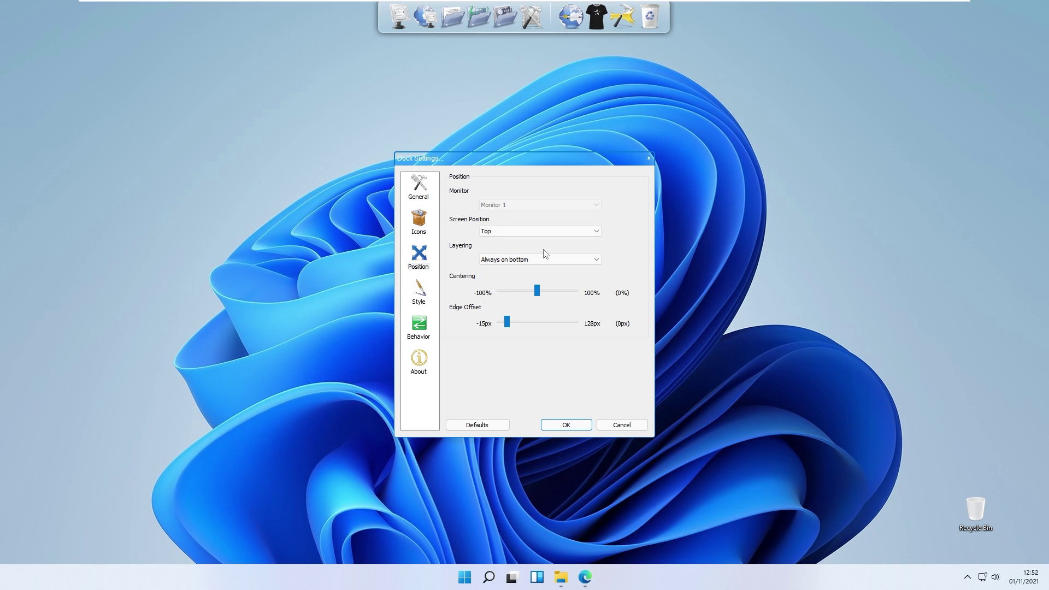
{"action": "left_click", "coordinate": [499, 231]}
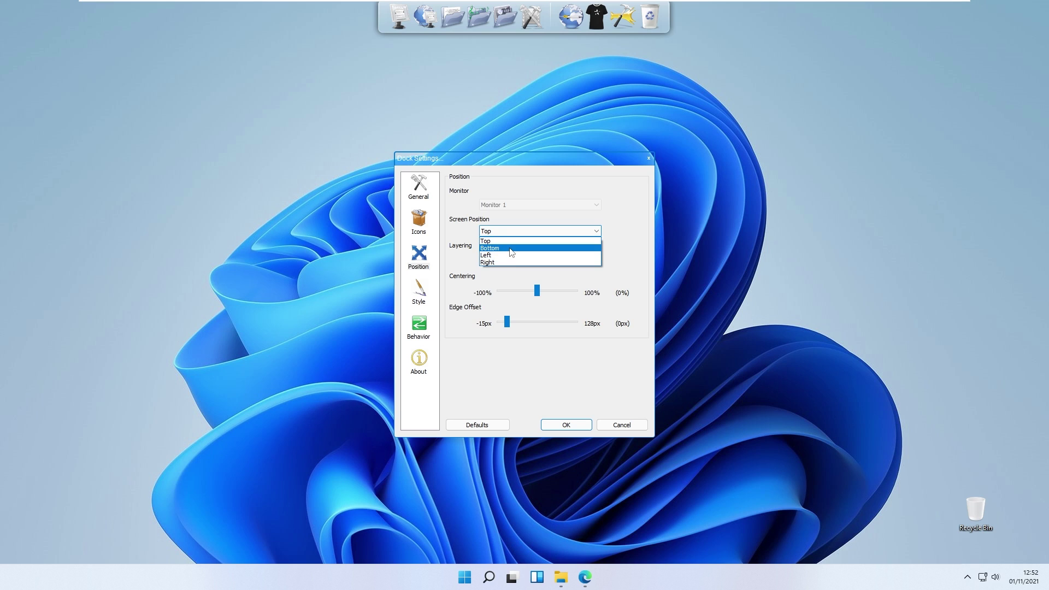
{"action": "left_click", "coordinate": [512, 249]}
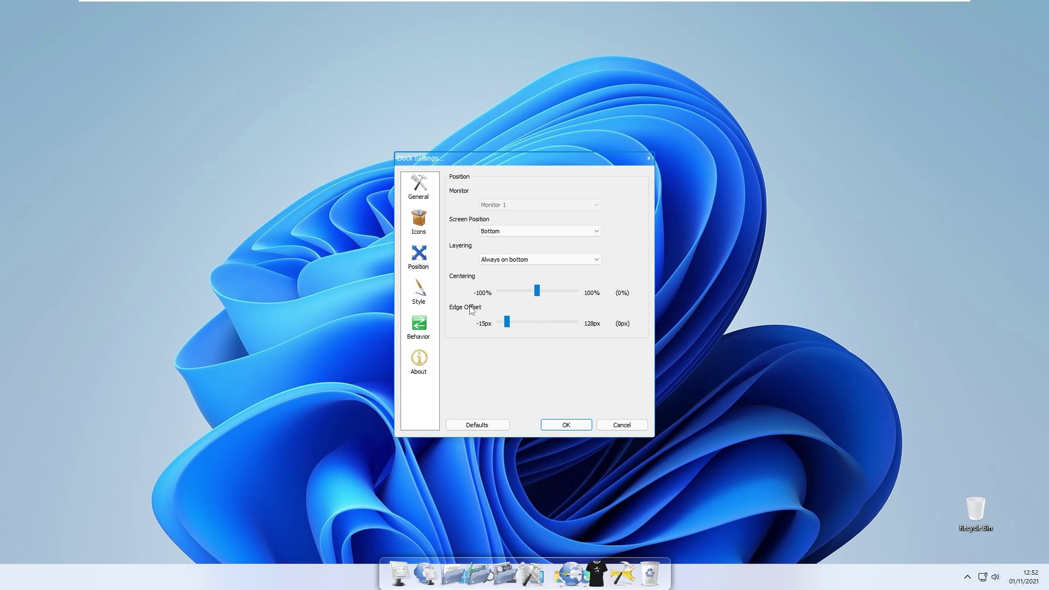
{"action": "left_click_drag", "start_coordinate": [508, 322], "coordinate": [513, 320]}
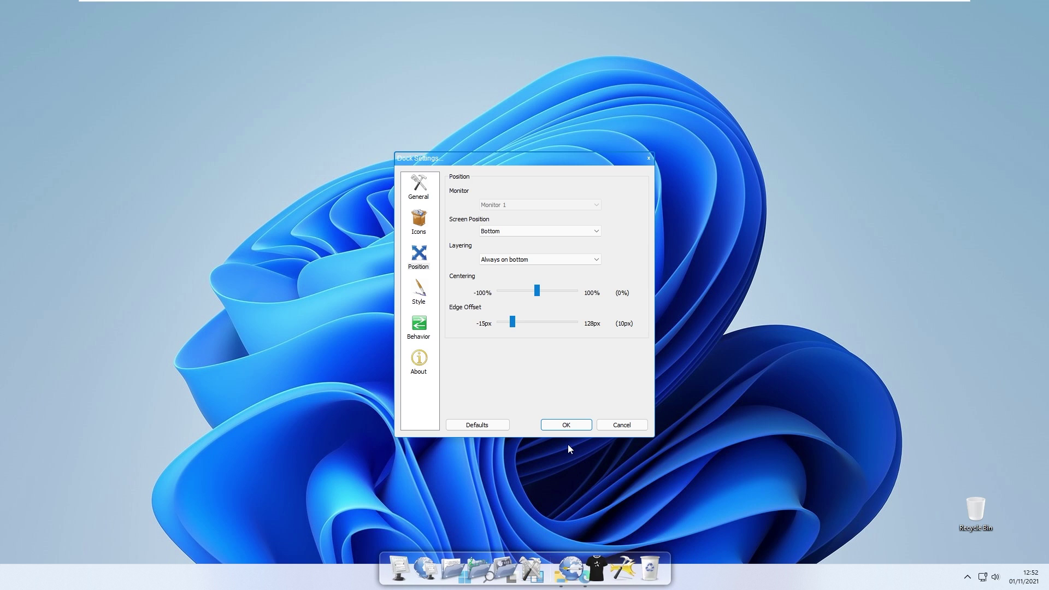
{"action": "left_click", "coordinate": [568, 429]}
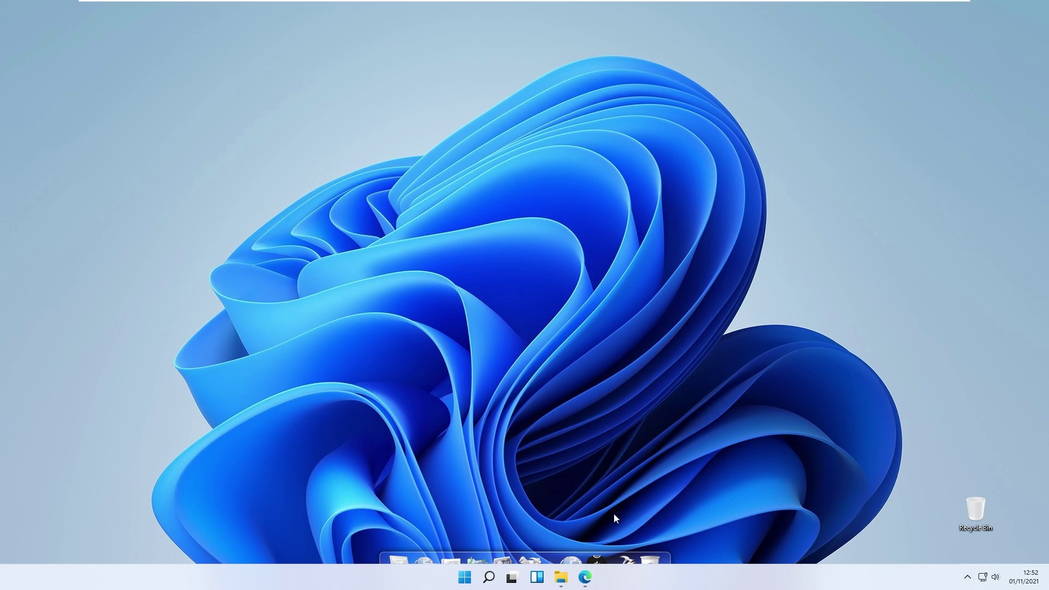
Enable automatic hiding of the taskbar in the Windows taskbar behaviors and close Settings.
{"action": "right_click", "coordinate": [774, 580]}
{"action": "left_click", "coordinate": [823, 554]}
{"action": "scroll", "coordinate": [550, 348], "scroll_direction": "down", "scroll_amount": 4}
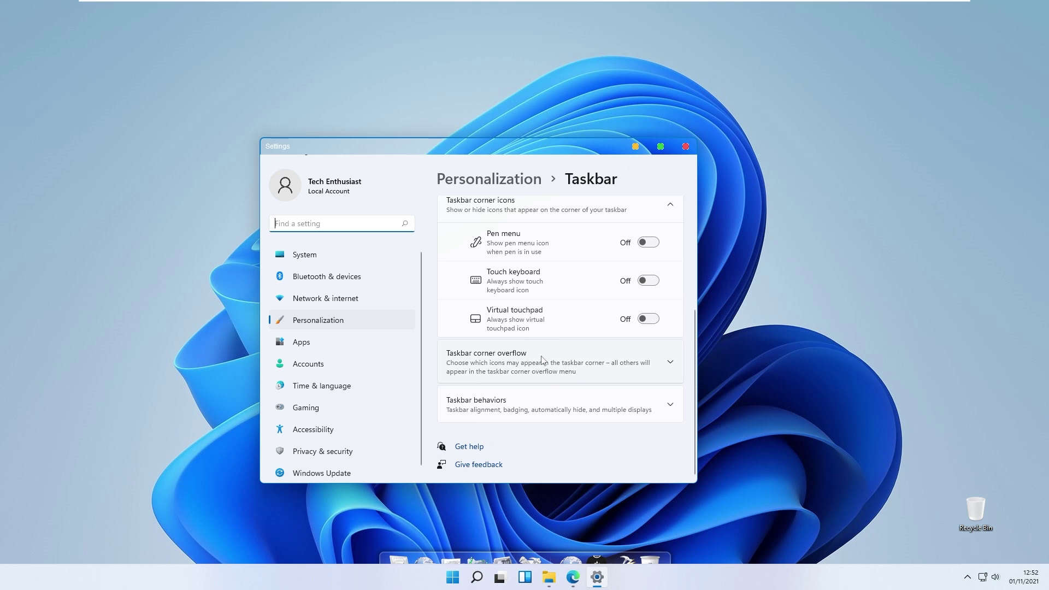
{"action": "left_click", "coordinate": [526, 406]}
{"action": "scroll", "coordinate": [583, 420], "scroll_direction": "down", "scroll_amount": 2}
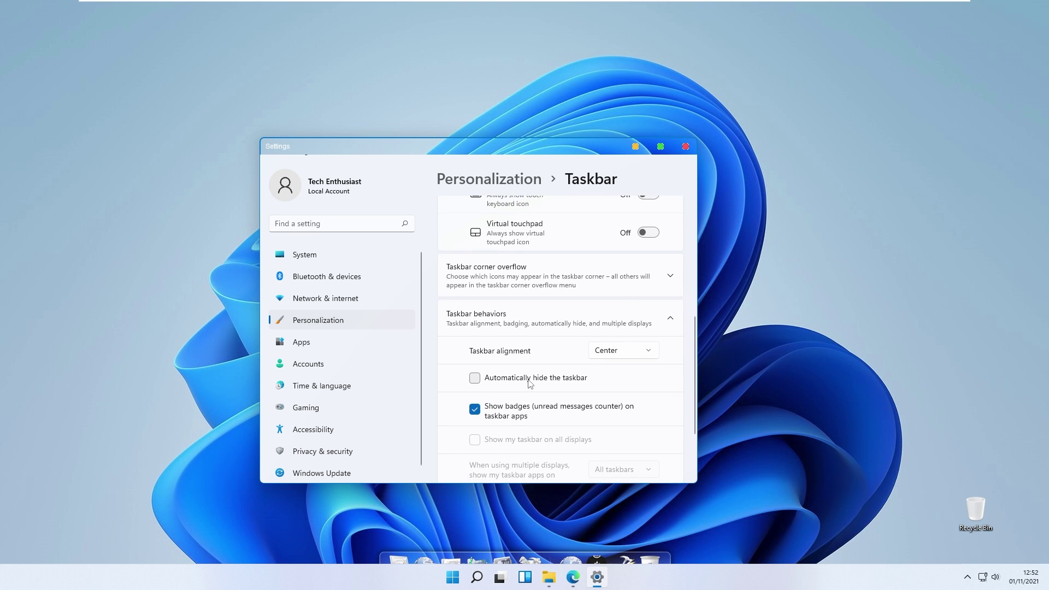
{"action": "left_click", "coordinate": [538, 378]}
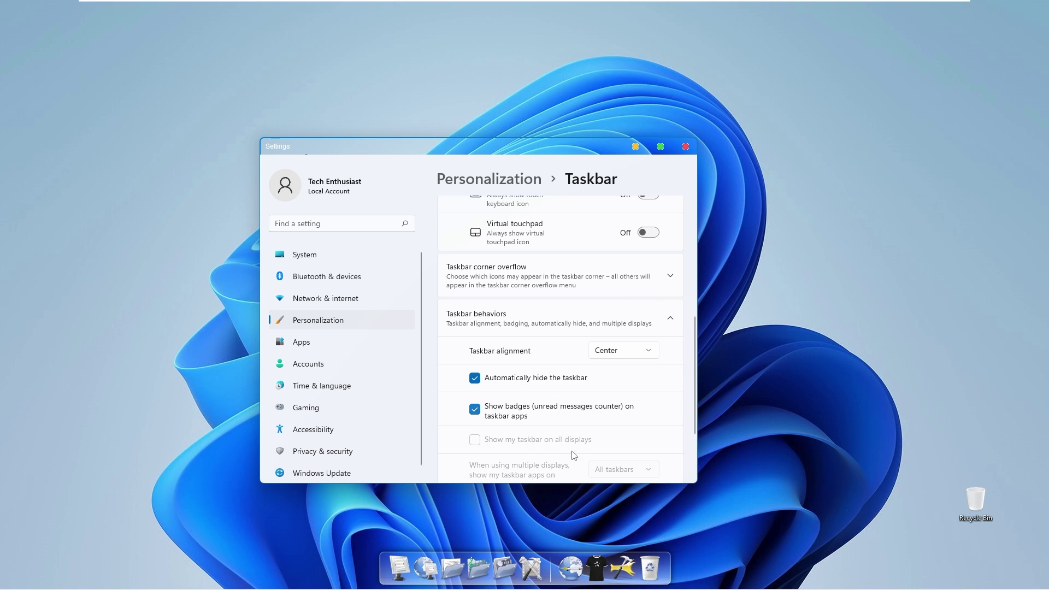
{"action": "mouse_move", "coordinate": [794, 578]}
{"action": "left_click", "coordinate": [686, 146]}
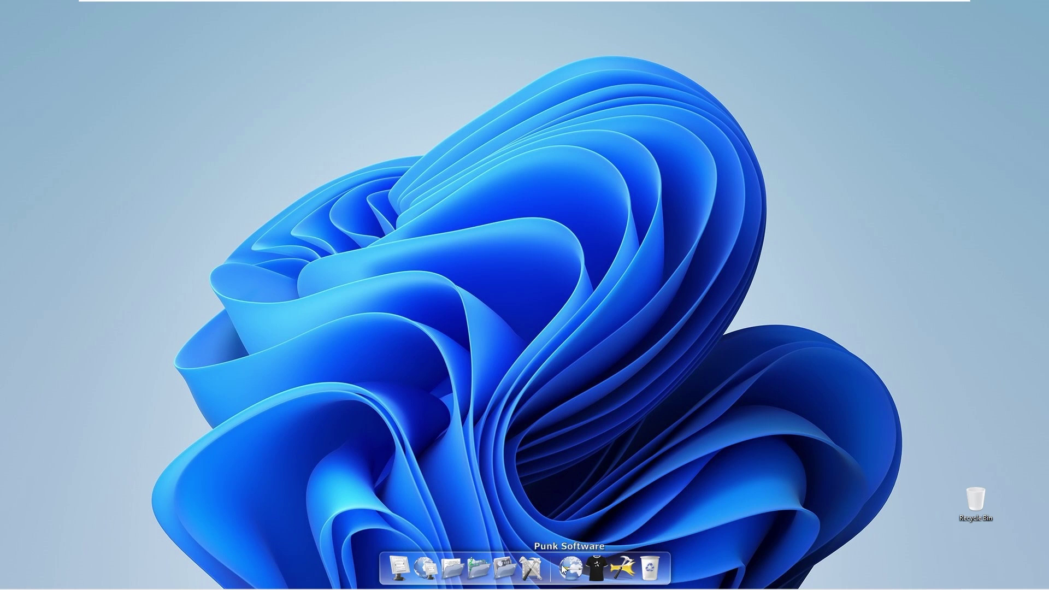
Copy the Monterey Light folder from the extracted macos_monterey_for_rocketdock folder in Downloads.
{"action": "left_click", "coordinate": [607, 567]}
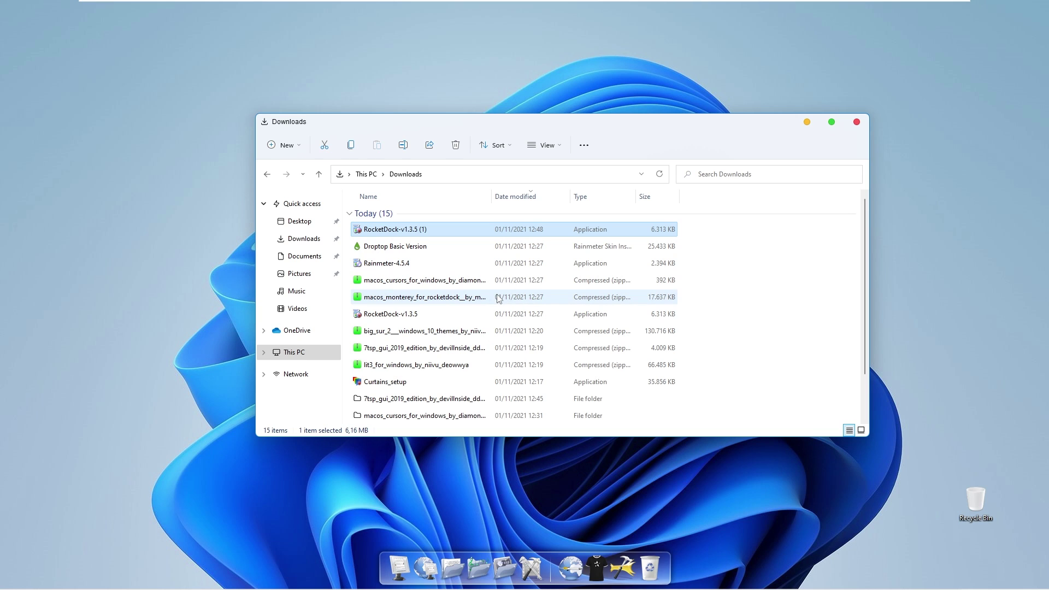
{"action": "scroll", "coordinate": [437, 306], "scroll_direction": "down", "scroll_amount": 2}
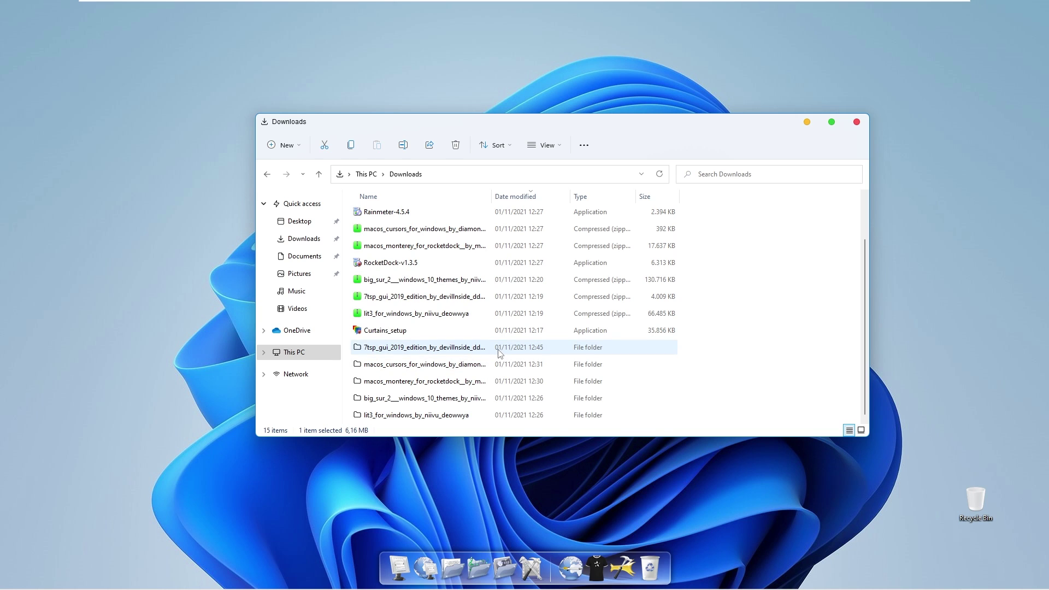
{"action": "double_click", "coordinate": [457, 384]}
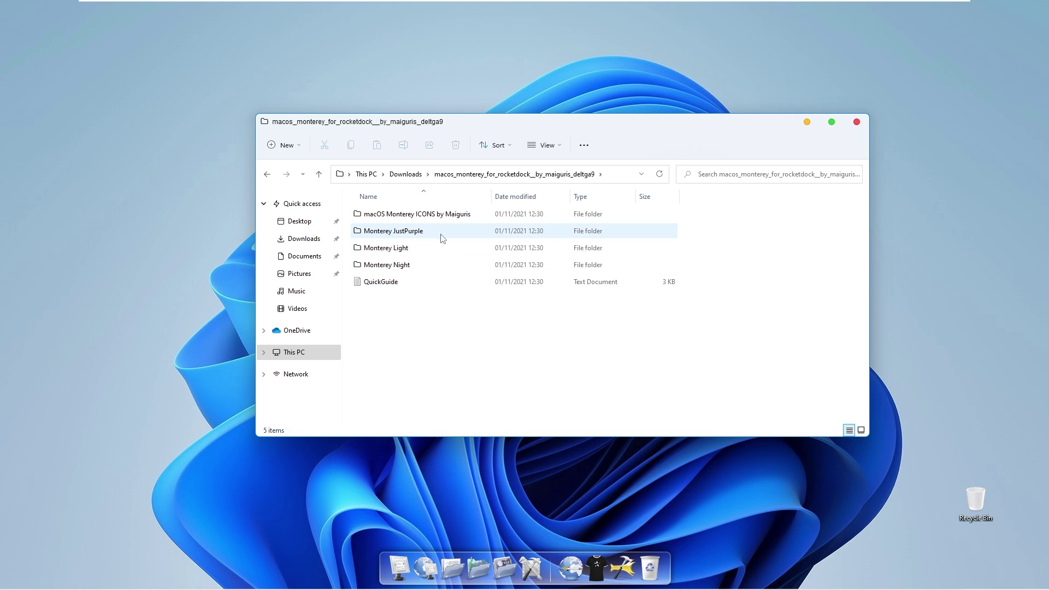
{"action": "right_click", "coordinate": [418, 250]}
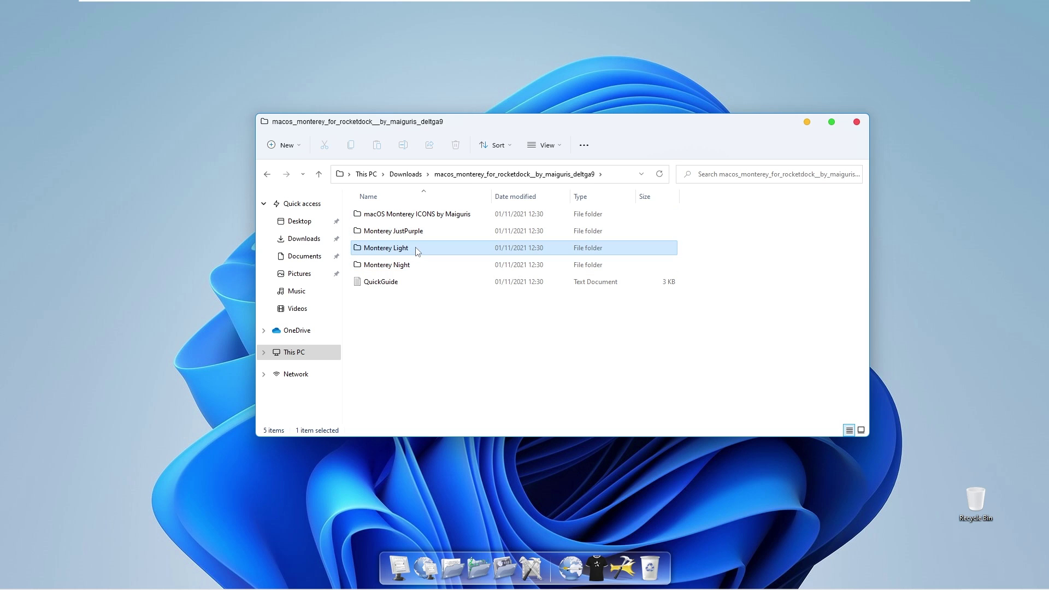
{"action": "key", "text": "Escape"}
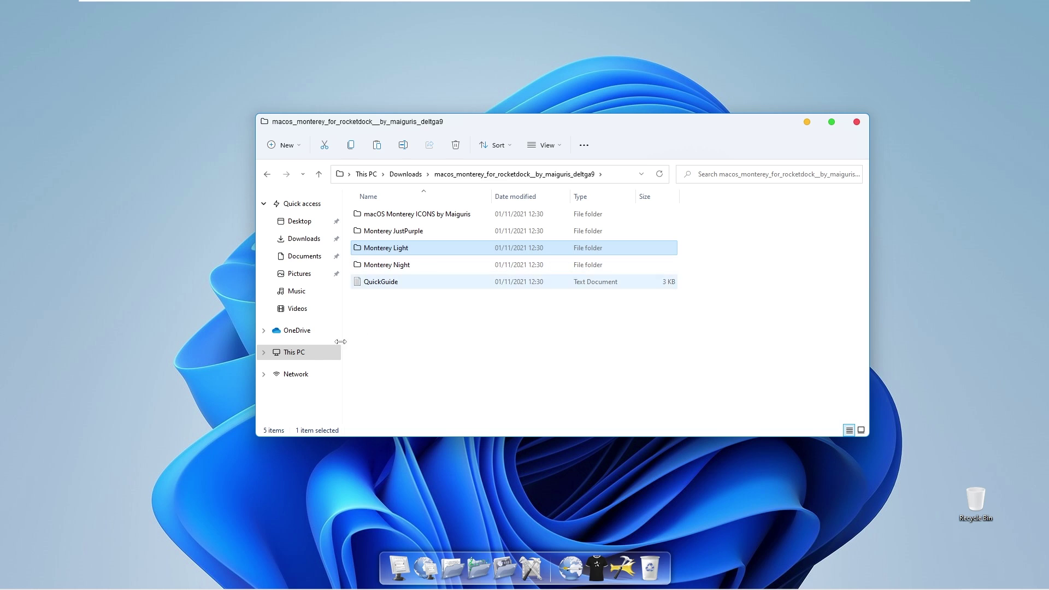
Paste the copied Monterey Light folder into C:\Program Files (x86)\RocketDock\Skins.
{"action": "left_click", "coordinate": [298, 353]}
{"action": "double_click", "coordinate": [432, 303]}
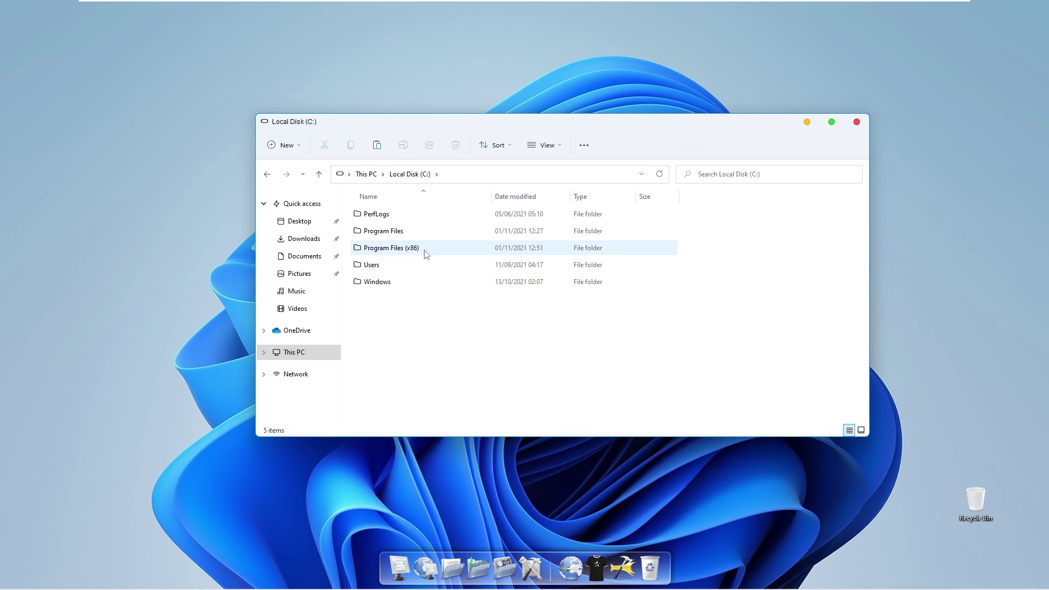
{"action": "double_click", "coordinate": [428, 253]}
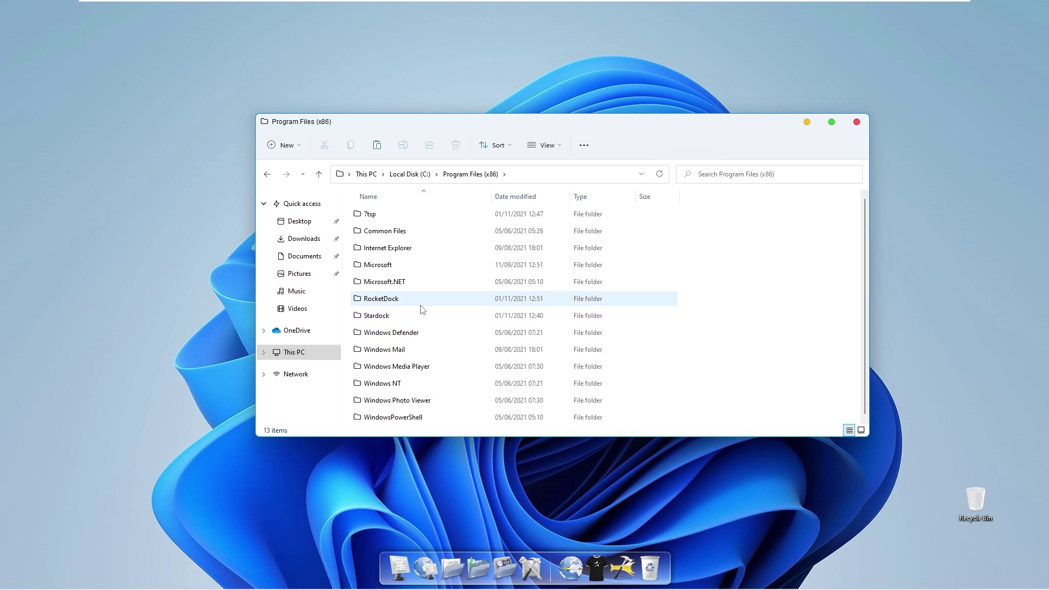
{"action": "double_click", "coordinate": [407, 301]}
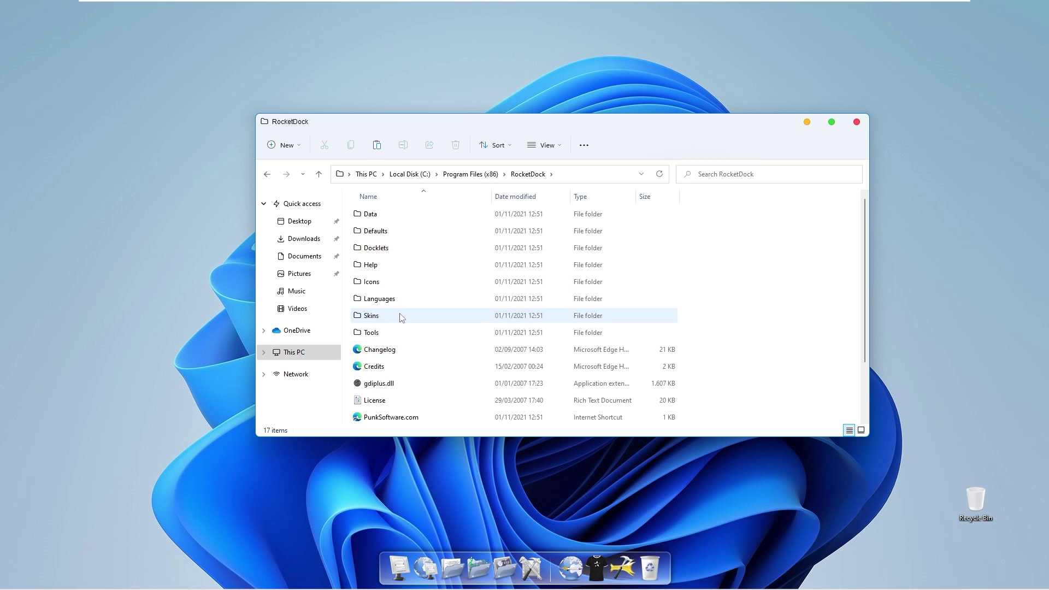
{"action": "double_click", "coordinate": [396, 315]}
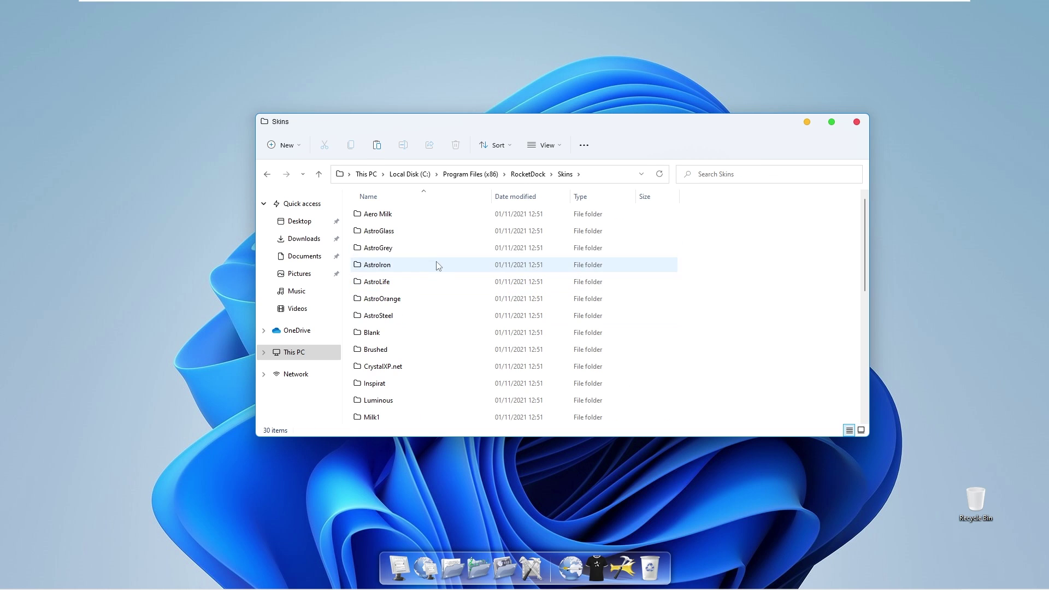
{"action": "right_click", "coordinate": [747, 276]}
{"action": "left_click", "coordinate": [765, 291]}
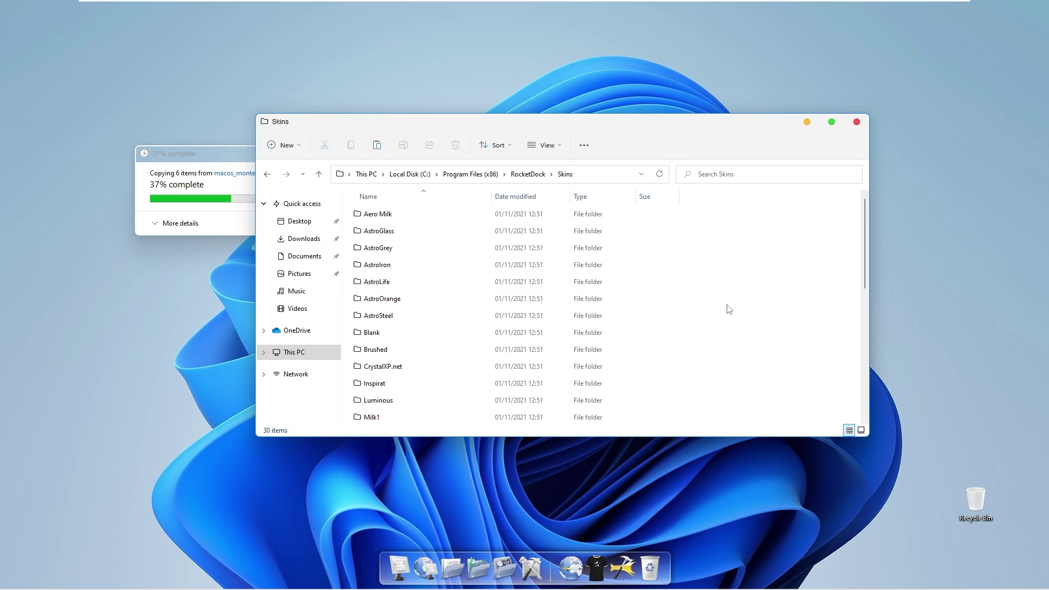
Copy the macOS Monterey ICONS by Maiguris folder from the extracted macos_monterey_for_rocketdock folder in Downloads.
{"action": "left_click", "coordinate": [306, 242]}
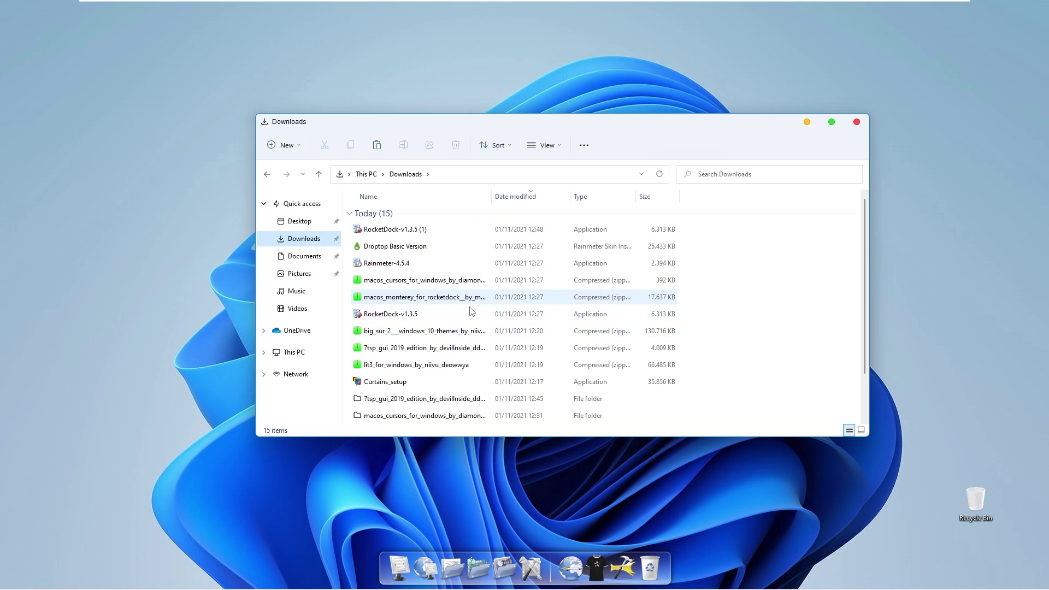
{"action": "scroll", "coordinate": [434, 350], "scroll_direction": "down", "scroll_amount": 2}
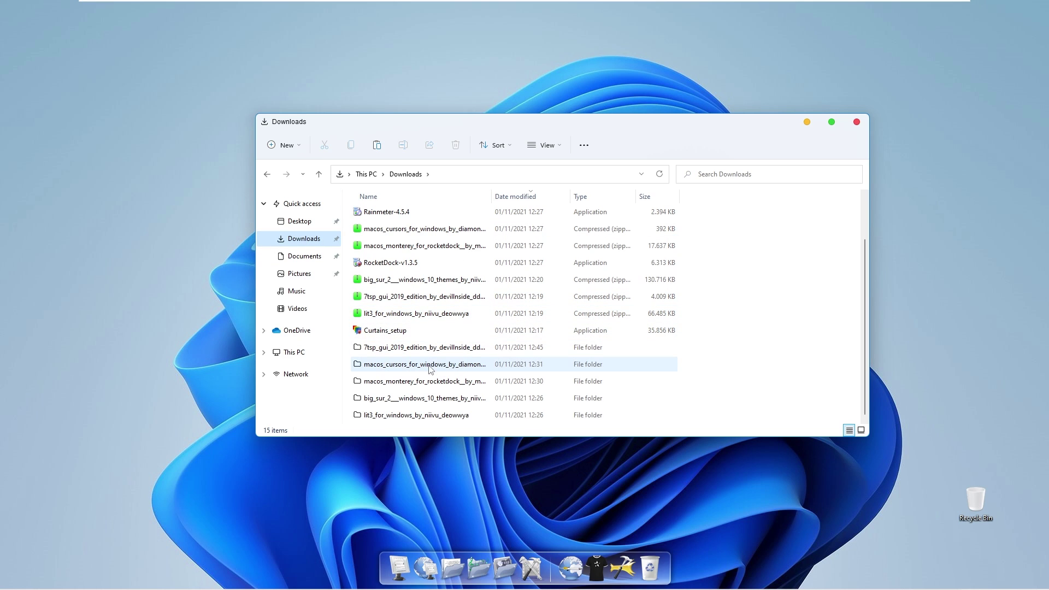
{"action": "double_click", "coordinate": [460, 387]}
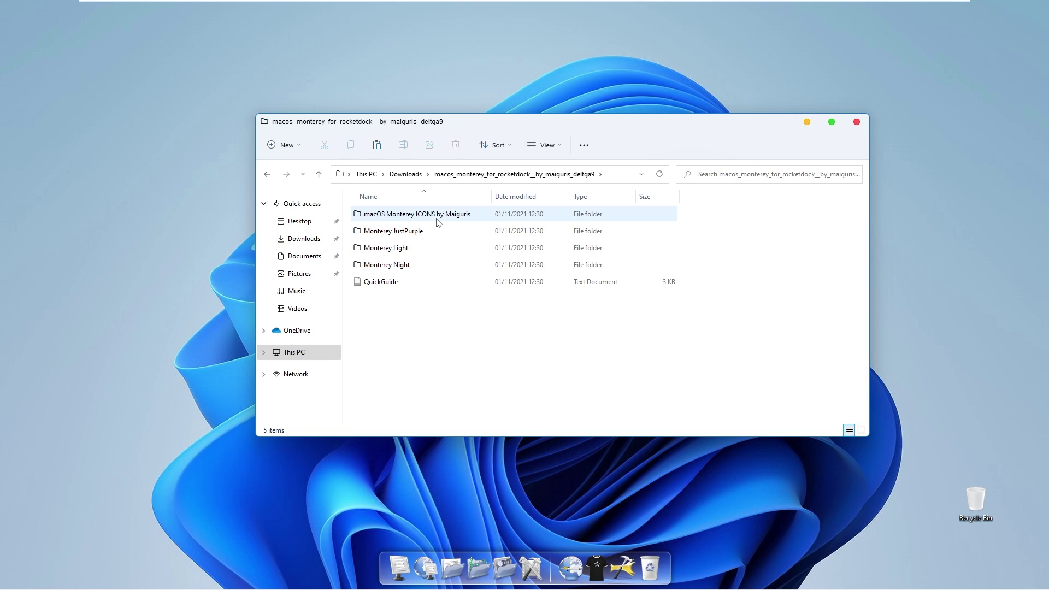
{"action": "left_click", "coordinate": [439, 217]}
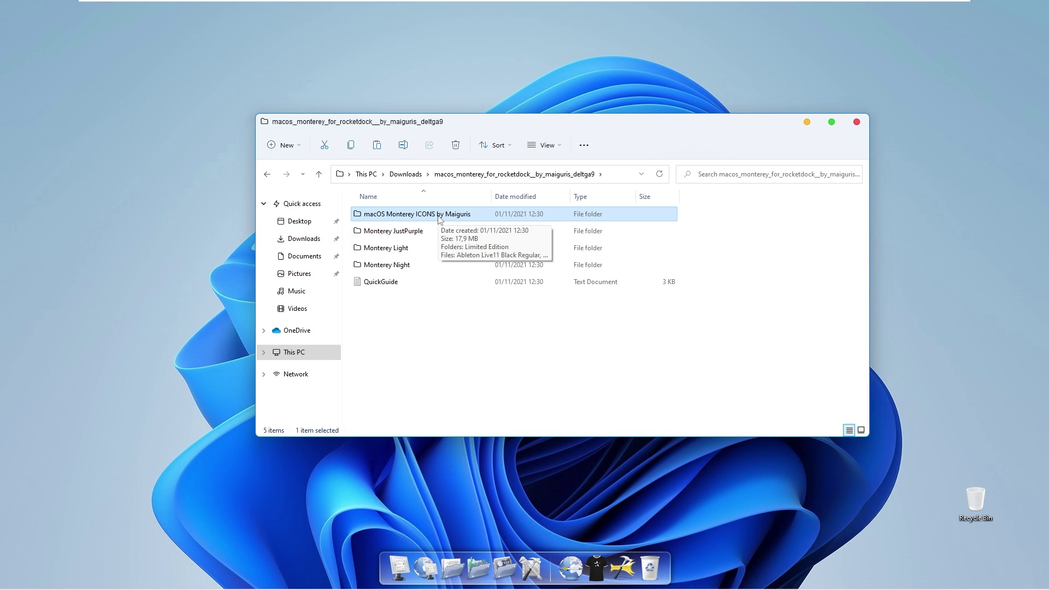
{"action": "right_click", "coordinate": [438, 217]}
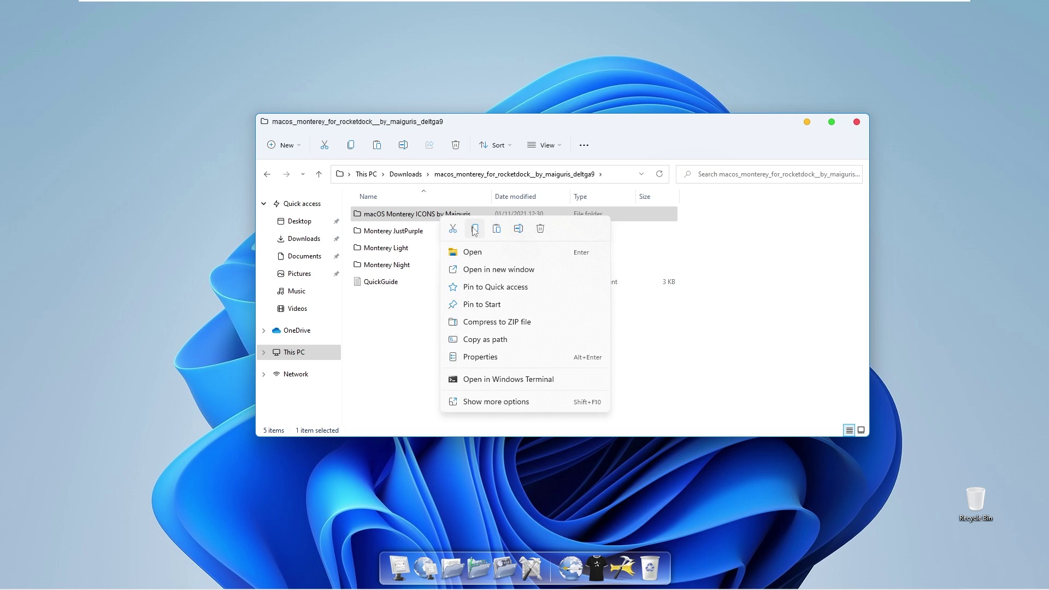
{"action": "left_click", "coordinate": [473, 228]}
Paste the copied icons folder into C:\Program Files (x86)\RocketDock\Icons, granting administrator permission.
{"action": "left_click", "coordinate": [331, 352]}
{"action": "double_click", "coordinate": [448, 308]}
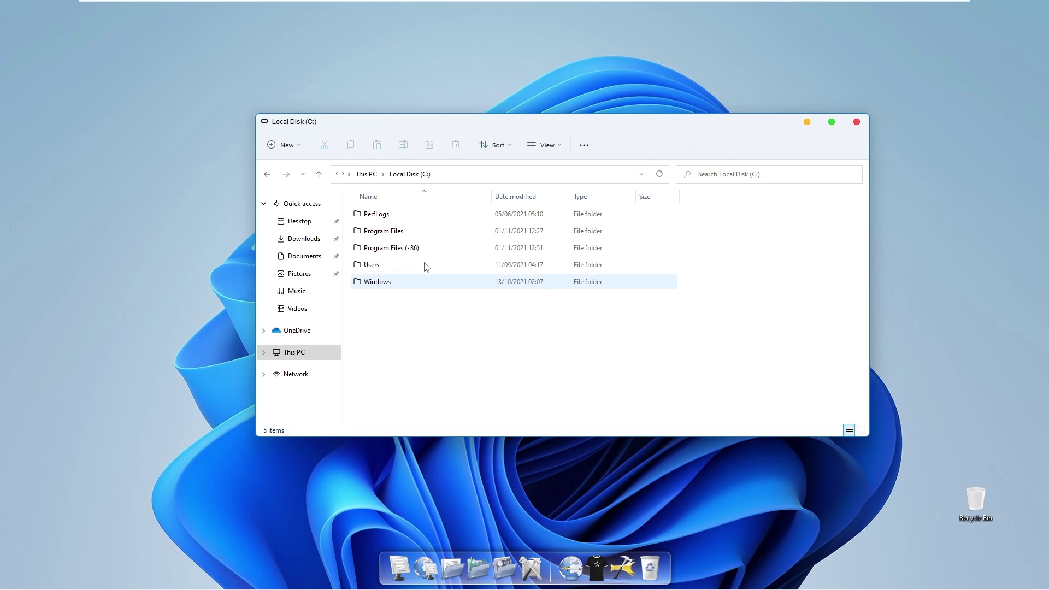
{"action": "double_click", "coordinate": [425, 255]}
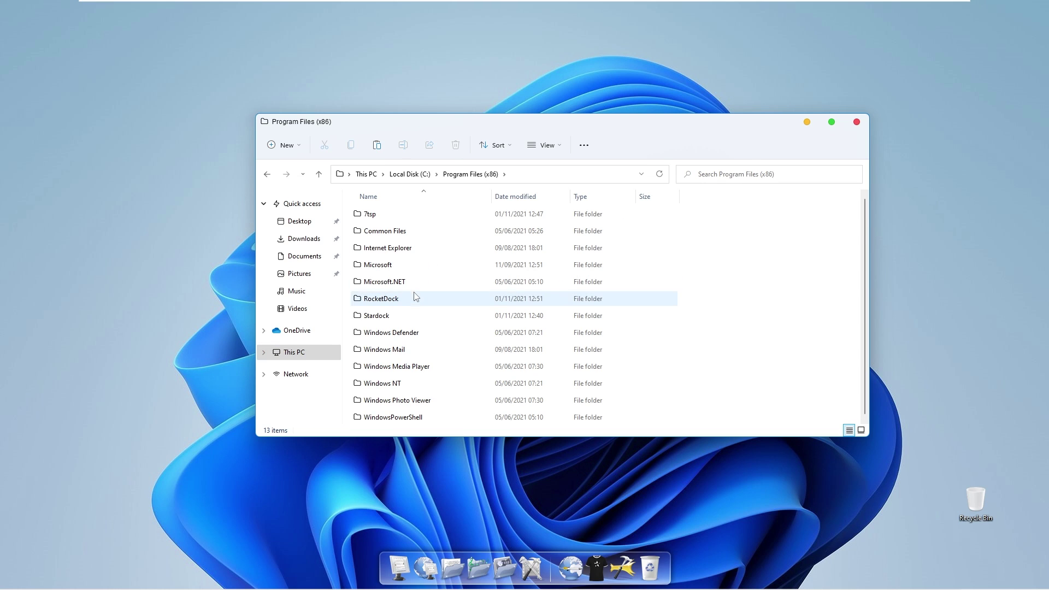
{"action": "double_click", "coordinate": [413, 298]}
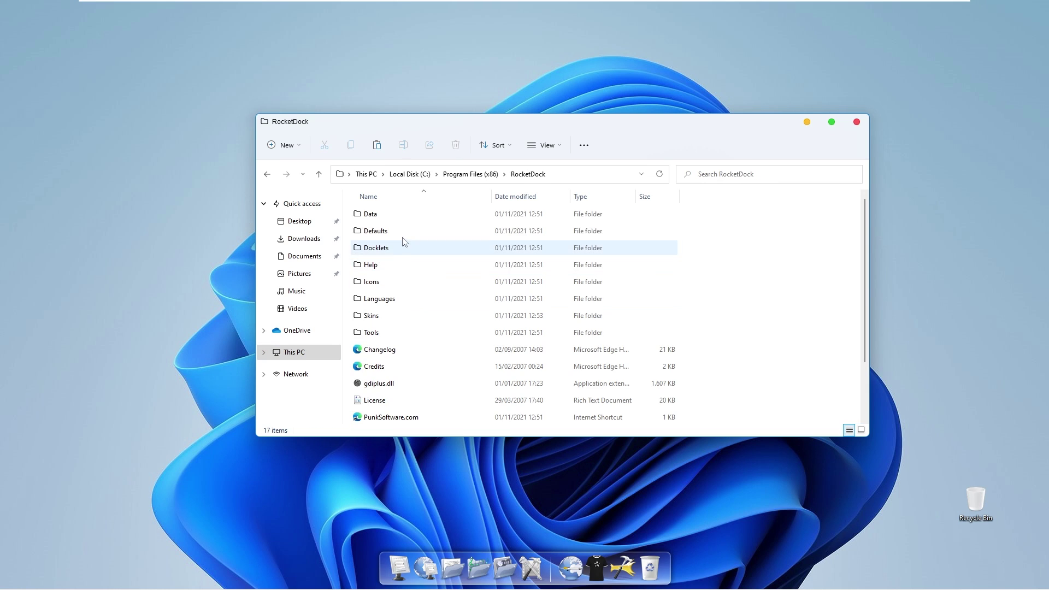
{"action": "double_click", "coordinate": [401, 283]}
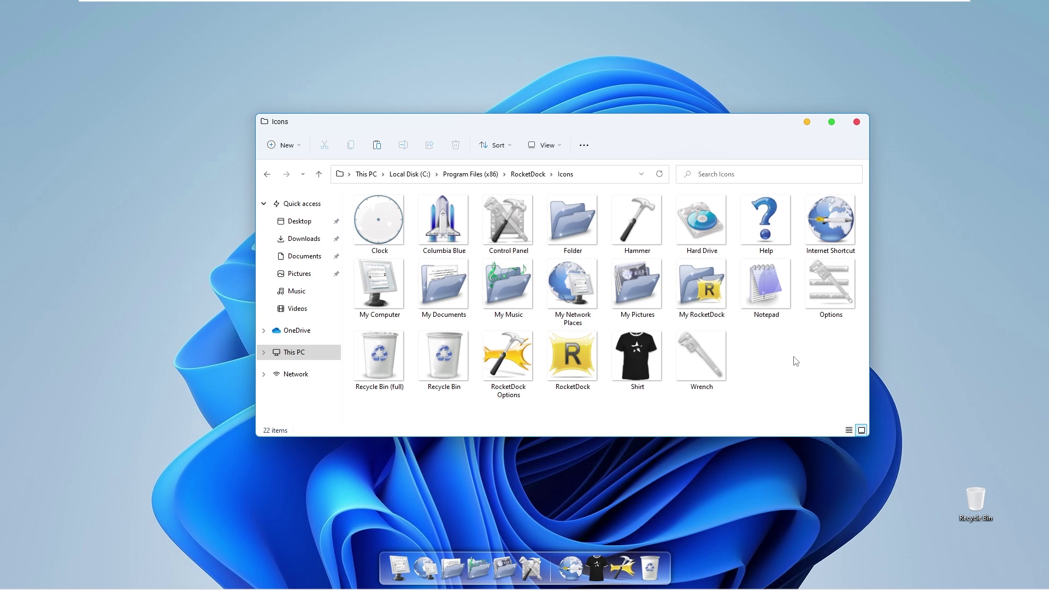
{"action": "right_click", "coordinate": [795, 361]}
{"action": "key", "text": "ctrl+v"}
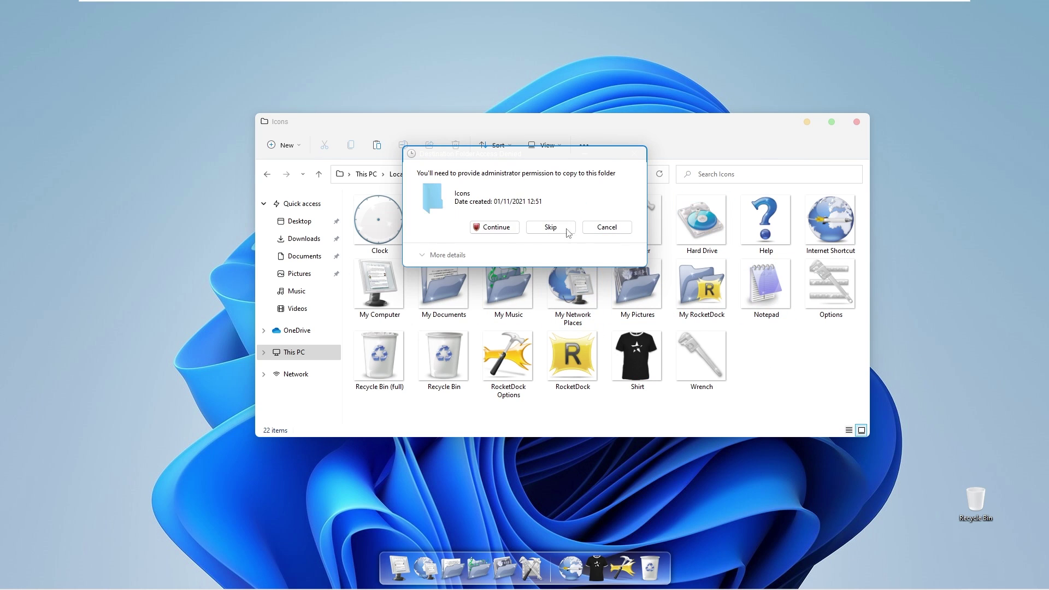
{"action": "key", "text": "Return"}
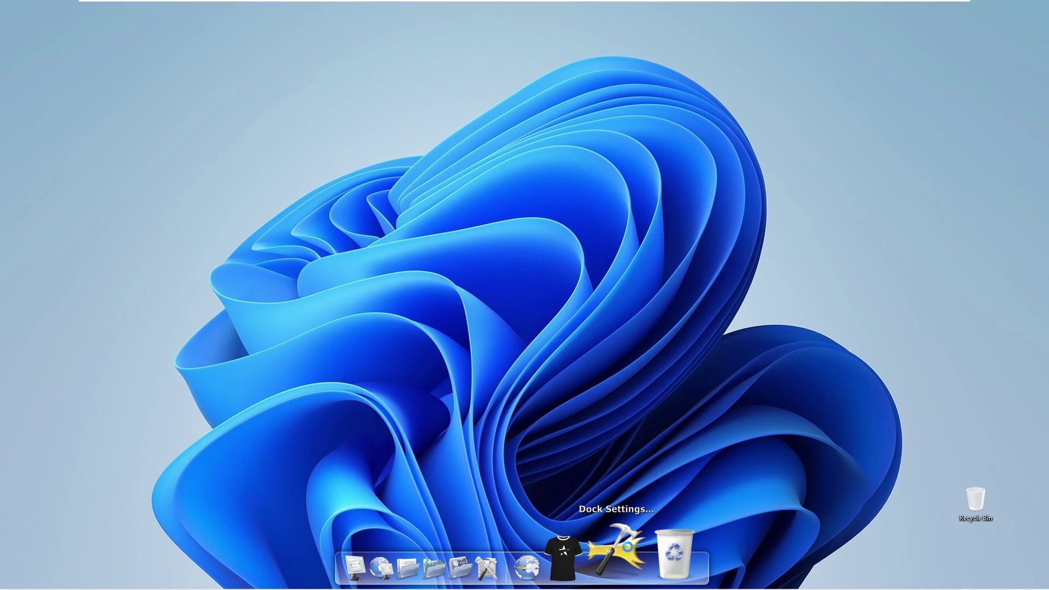
Set the dock's theme to Monterey Light in the RocketDock style settings.
{"action": "left_click", "coordinate": [617, 552]}
{"action": "left_click_drag", "start_coordinate": [528, 166], "coordinate": [528, 175]}
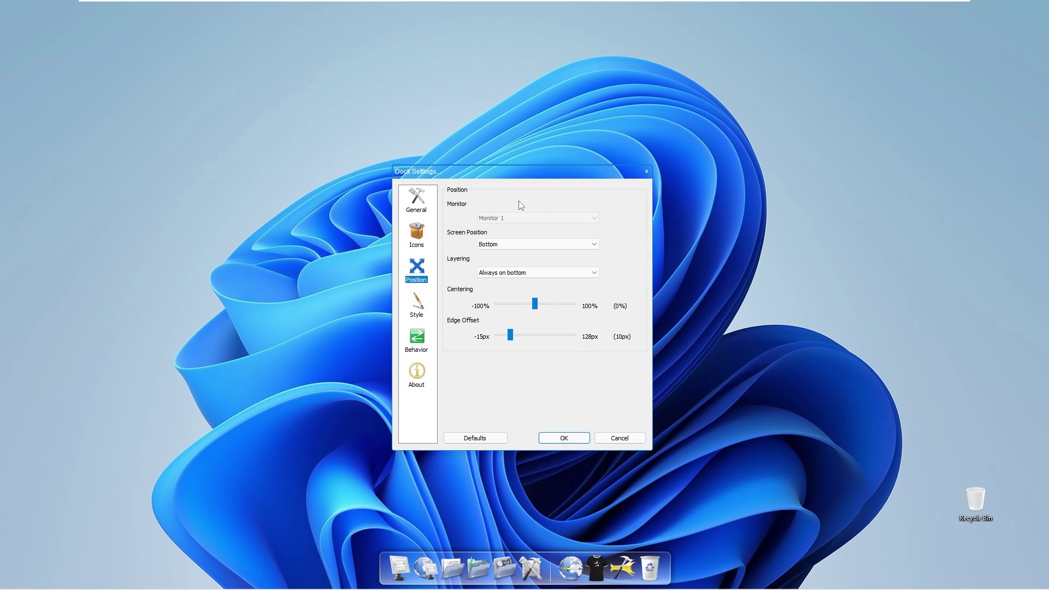
{"action": "left_click", "coordinate": [425, 235]}
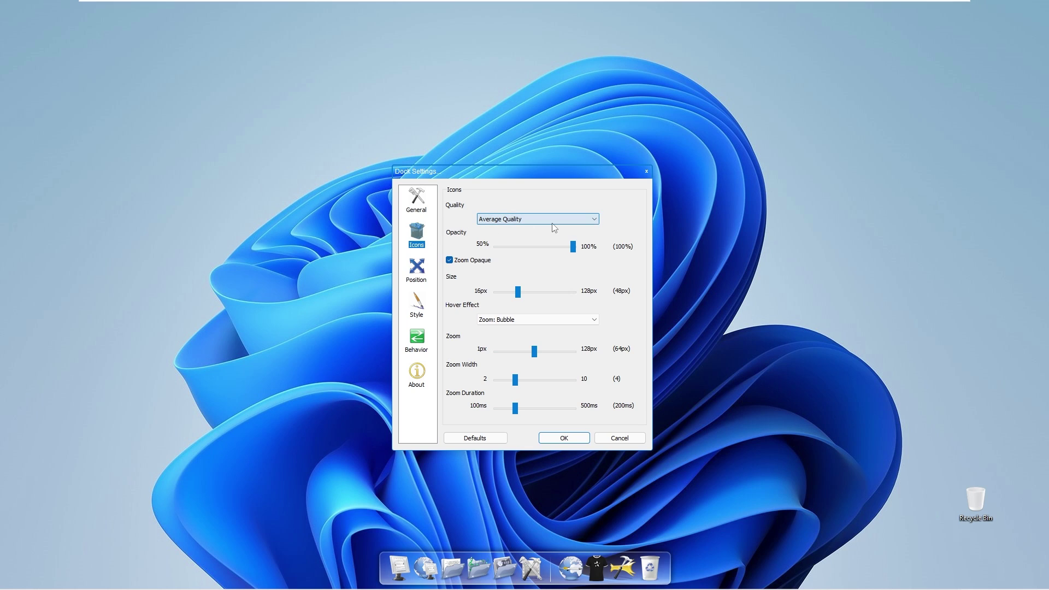
{"action": "left_click", "coordinate": [514, 221]}
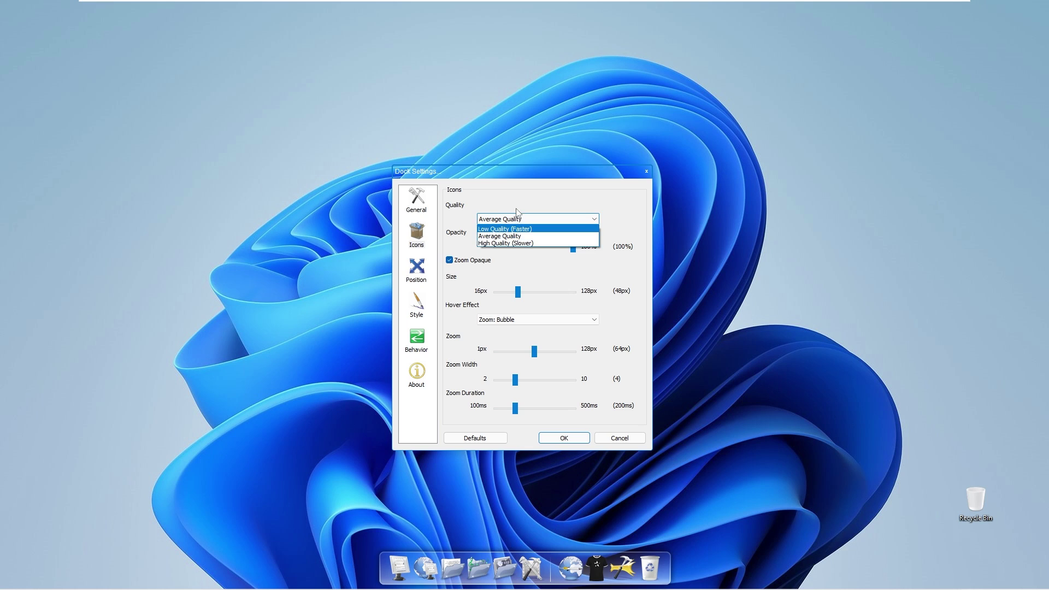
{"action": "left_click", "coordinate": [518, 218]}
{"action": "left_click", "coordinate": [421, 271]}
{"action": "left_click", "coordinate": [417, 305]}
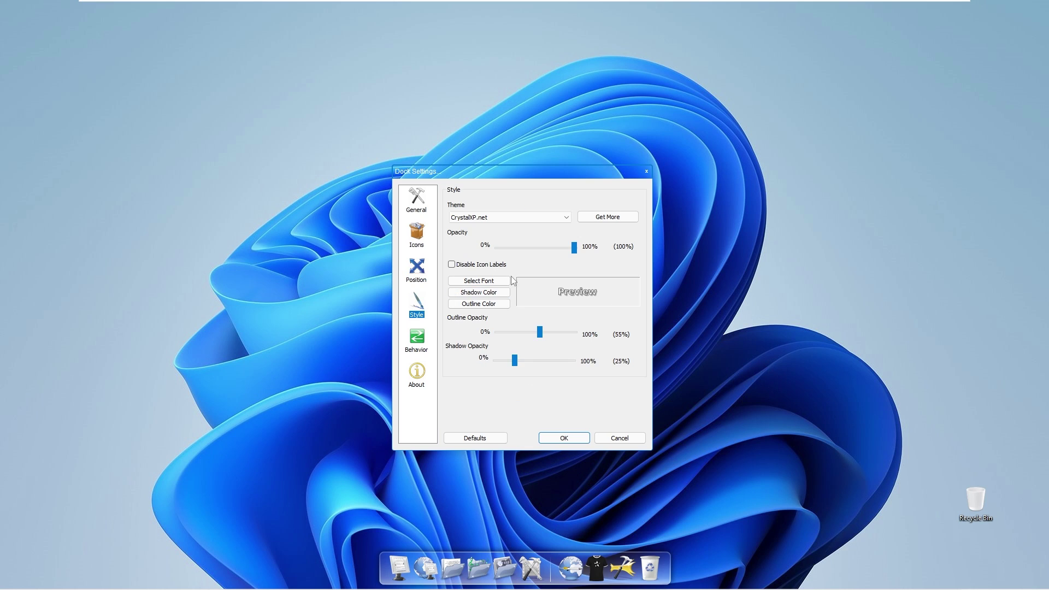
{"action": "left_click", "coordinate": [518, 218]}
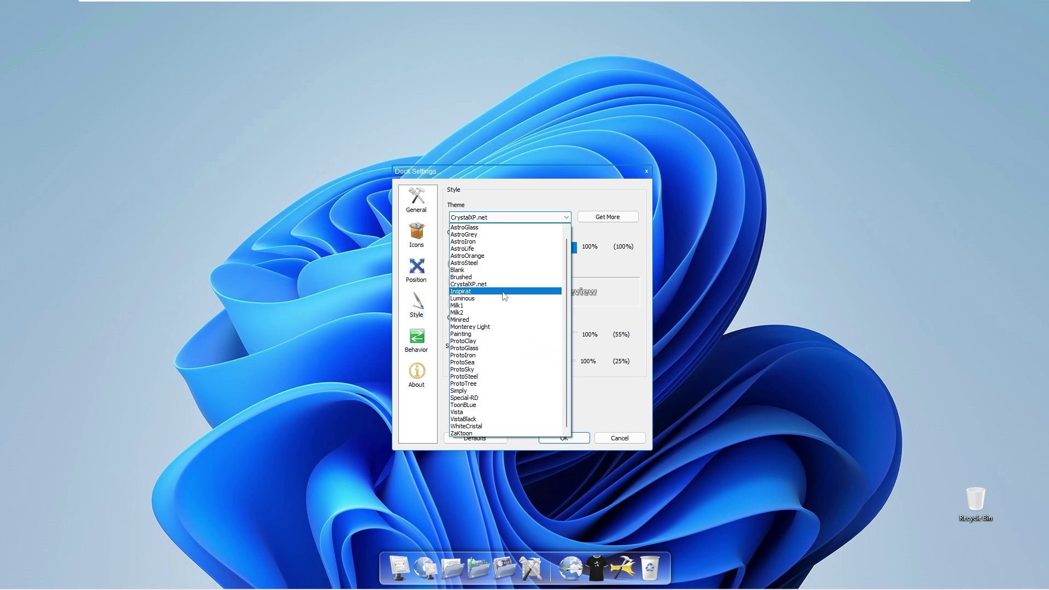
{"action": "scroll", "coordinate": [504, 279], "scroll_direction": "up", "scroll_amount": 1}
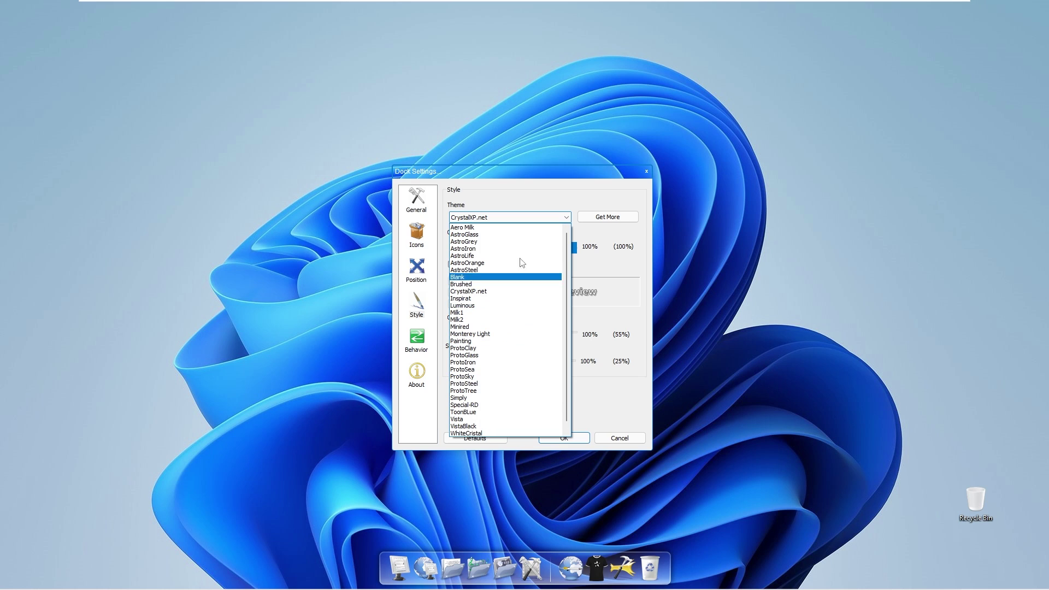
{"action": "left_click", "coordinate": [515, 334]}
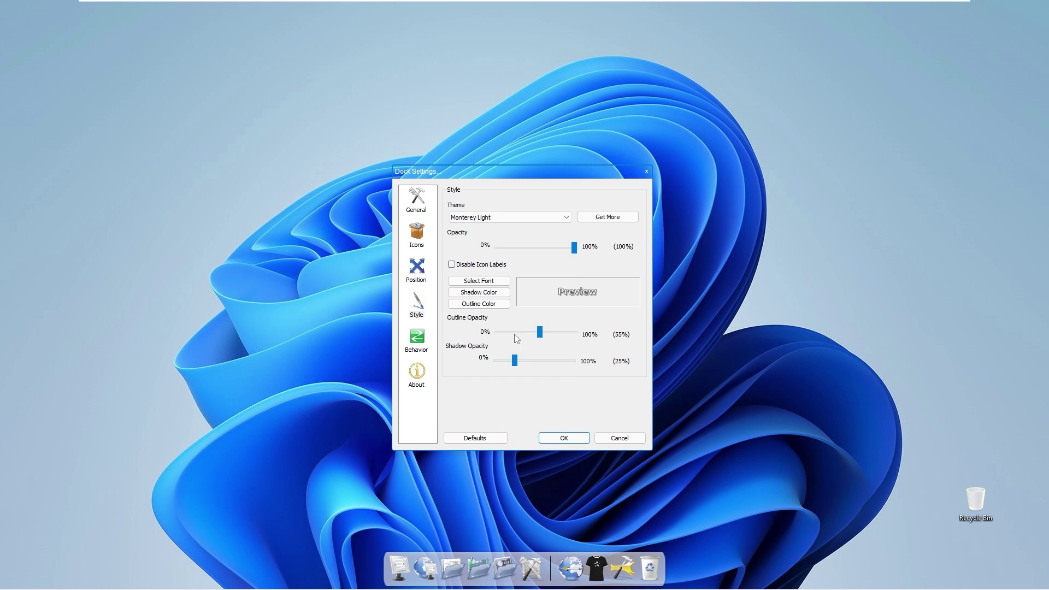
Disable the dock's icon labels, lower its opacity to about 81%, and apply the settings.
{"action": "left_click", "coordinate": [467, 267]}
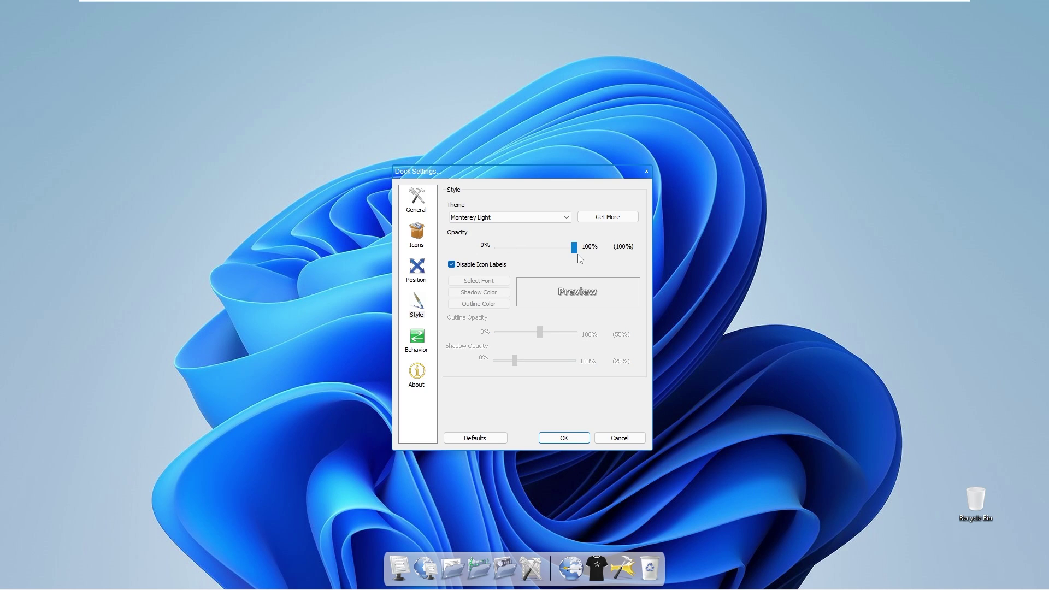
{"action": "left_click_drag", "start_coordinate": [564, 248], "coordinate": [560, 247]}
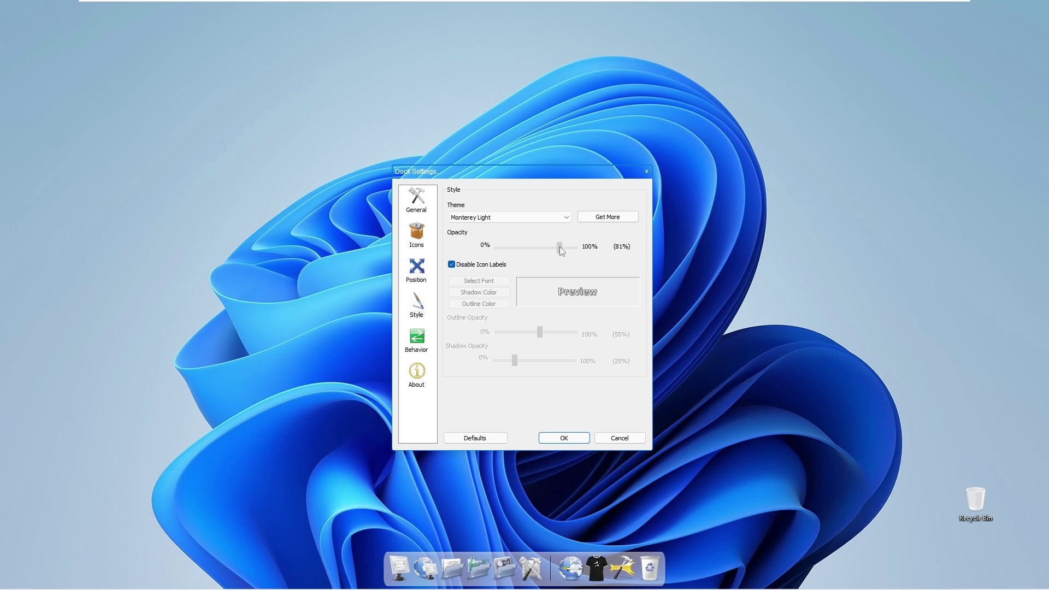
{"action": "left_click", "coordinate": [426, 337]}
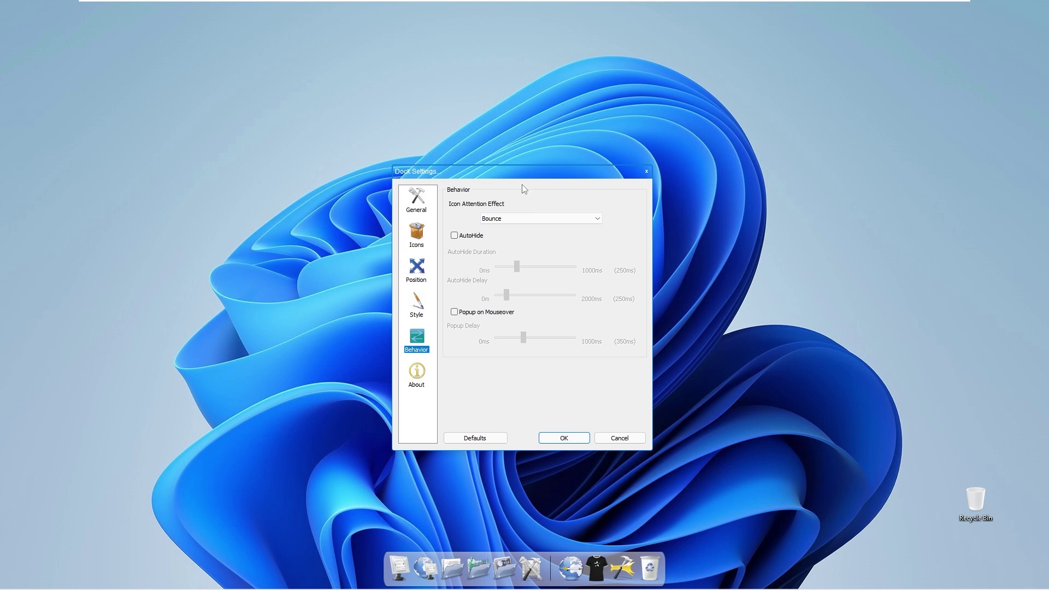
{"action": "left_click", "coordinate": [574, 438]}
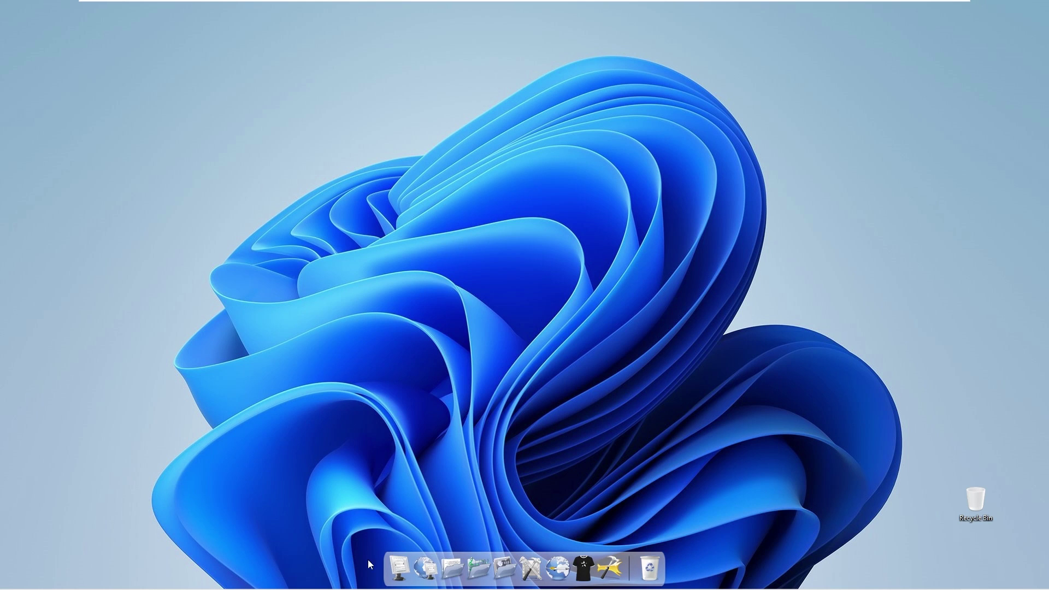
Change the This PC dock item's icon to Discord app icon Rgular.png from the macOS Monterey ICONS by Maiguris folder.
{"action": "right_click", "coordinate": [398, 562]}
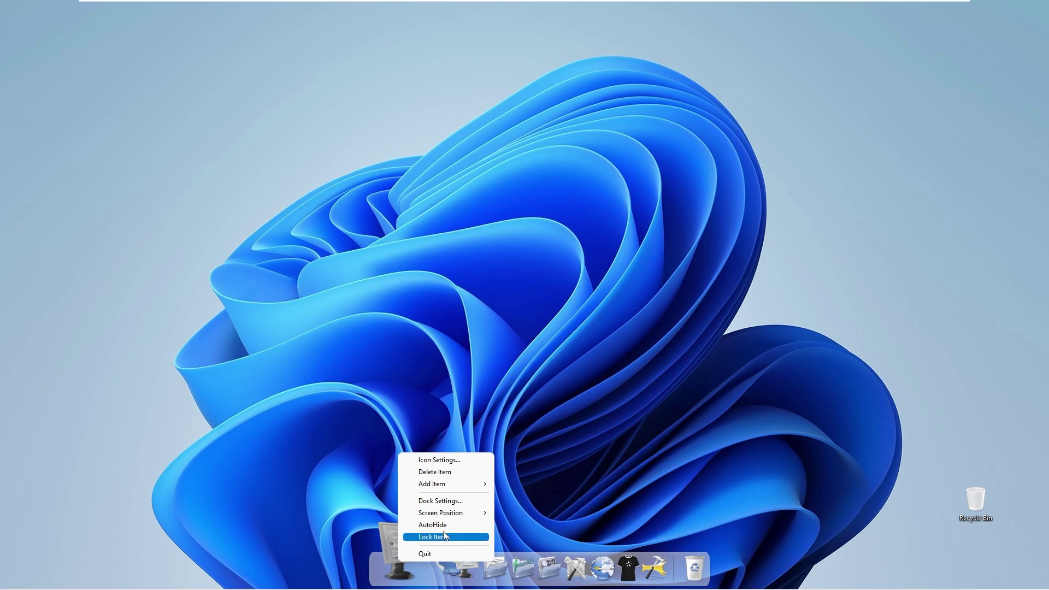
{"action": "left_click", "coordinate": [454, 462]}
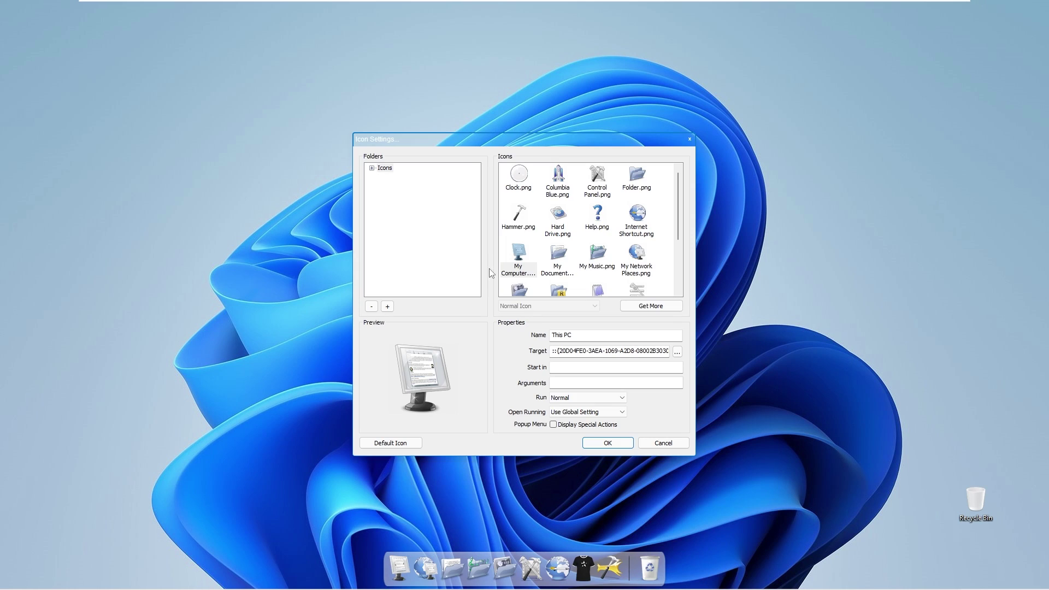
{"action": "left_click", "coordinate": [373, 169]}
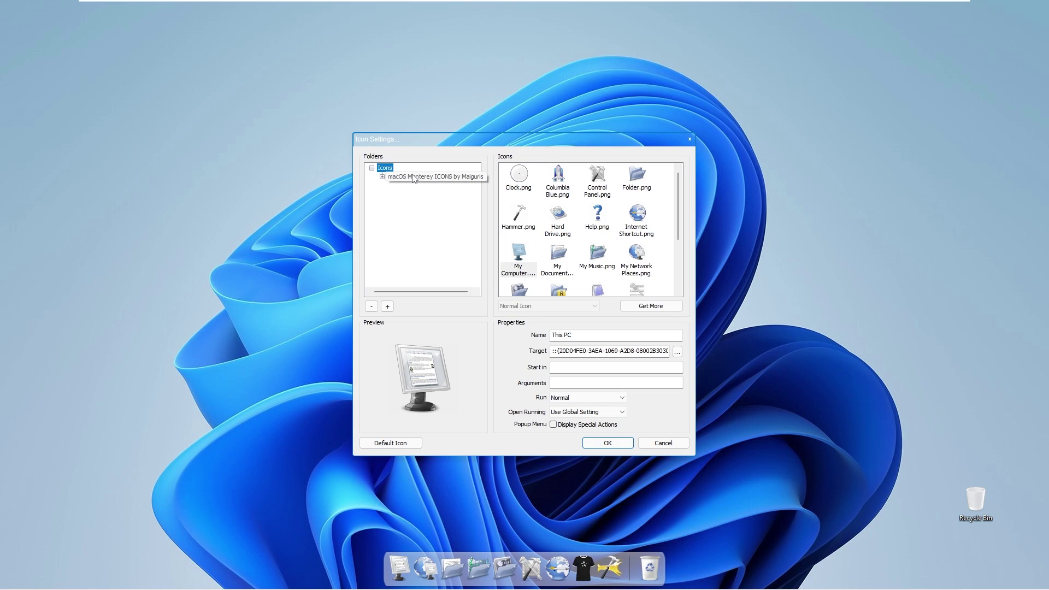
{"action": "left_click", "coordinate": [382, 177]}
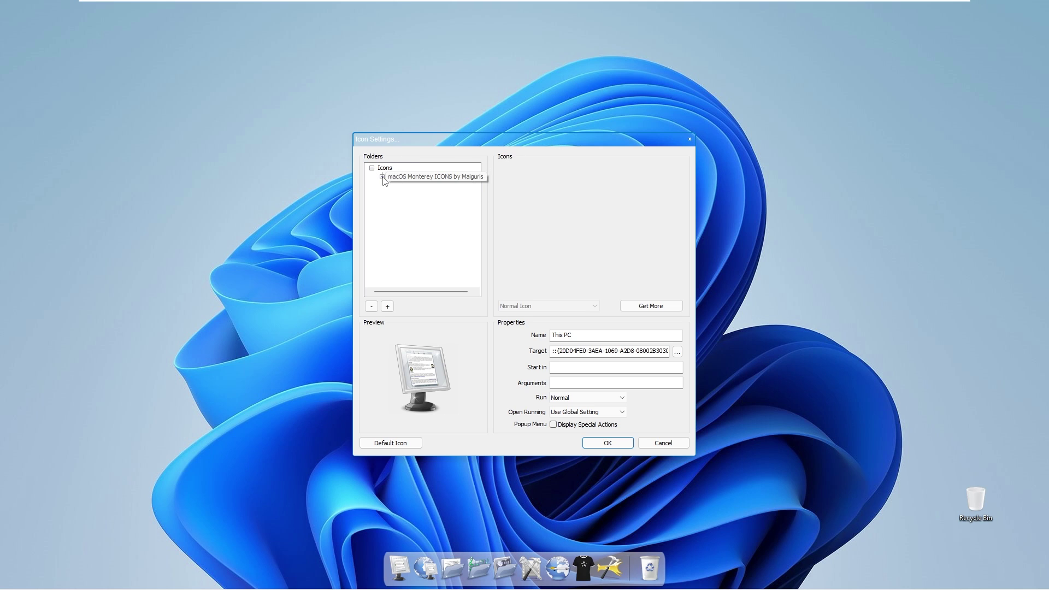
{"action": "scroll", "coordinate": [574, 202], "scroll_direction": "down", "scroll_amount": 5}
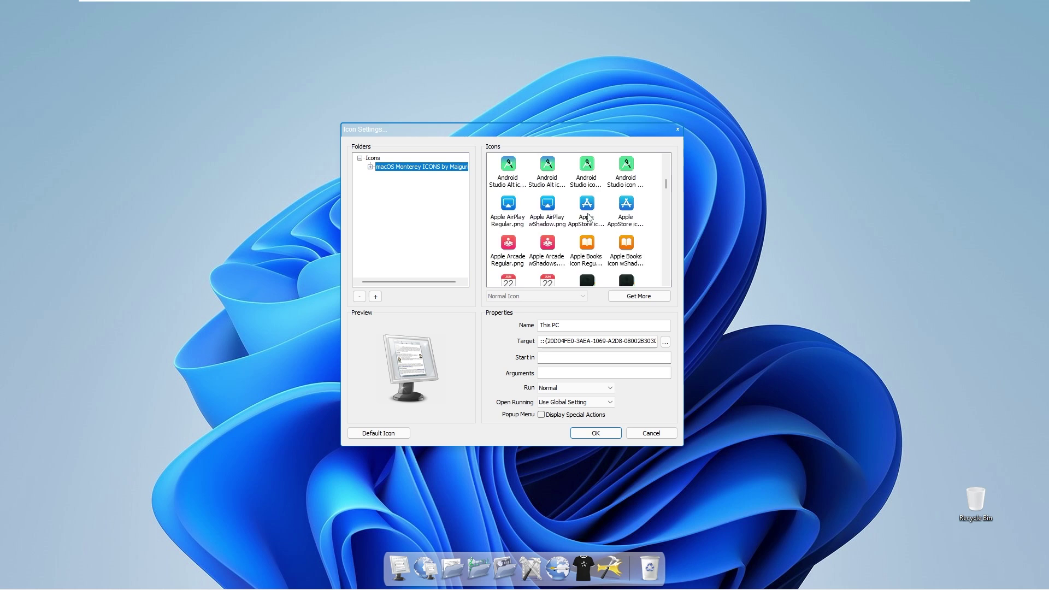
{"action": "scroll", "coordinate": [617, 214], "scroll_direction": "down", "scroll_amount": 4}
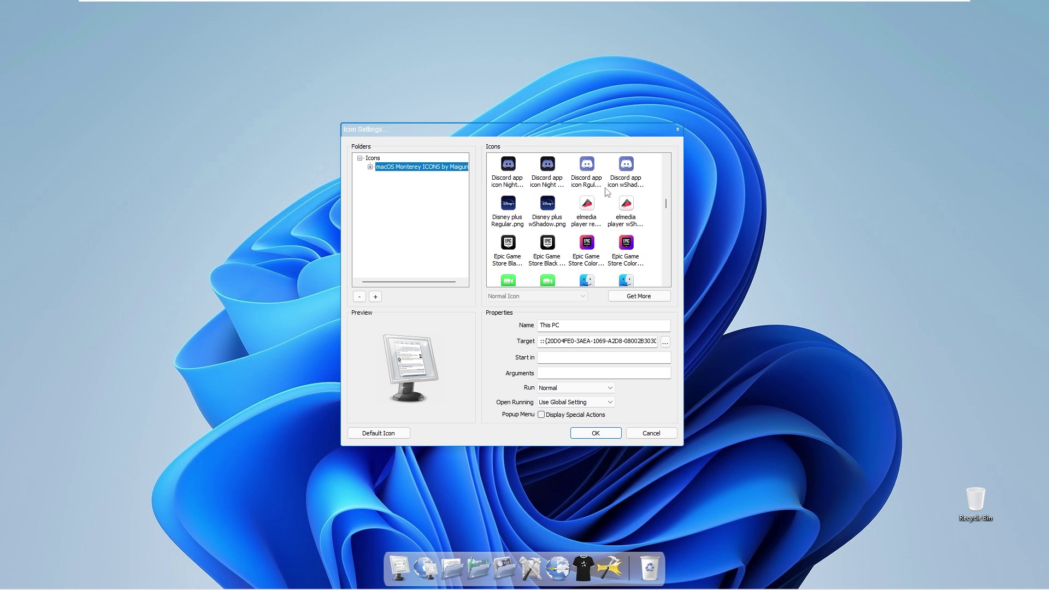
{"action": "left_click", "coordinate": [589, 178]}
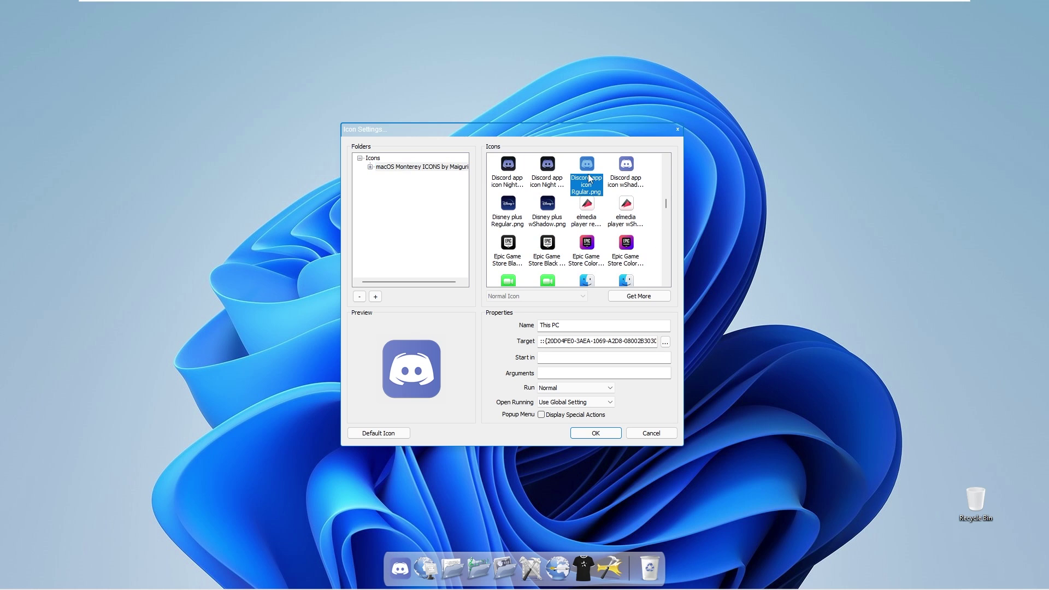
{"action": "left_click", "coordinate": [605, 433]}
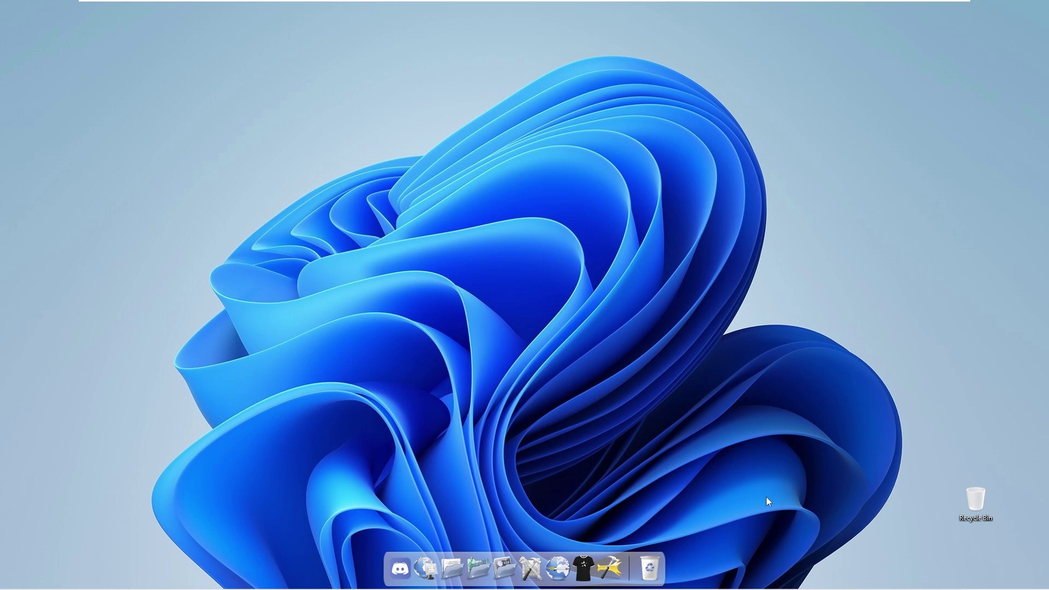
Look through the files in the Downloads folder in File Explorer, then minimize the window.
{"action": "mouse_move", "coordinate": [589, 588]}
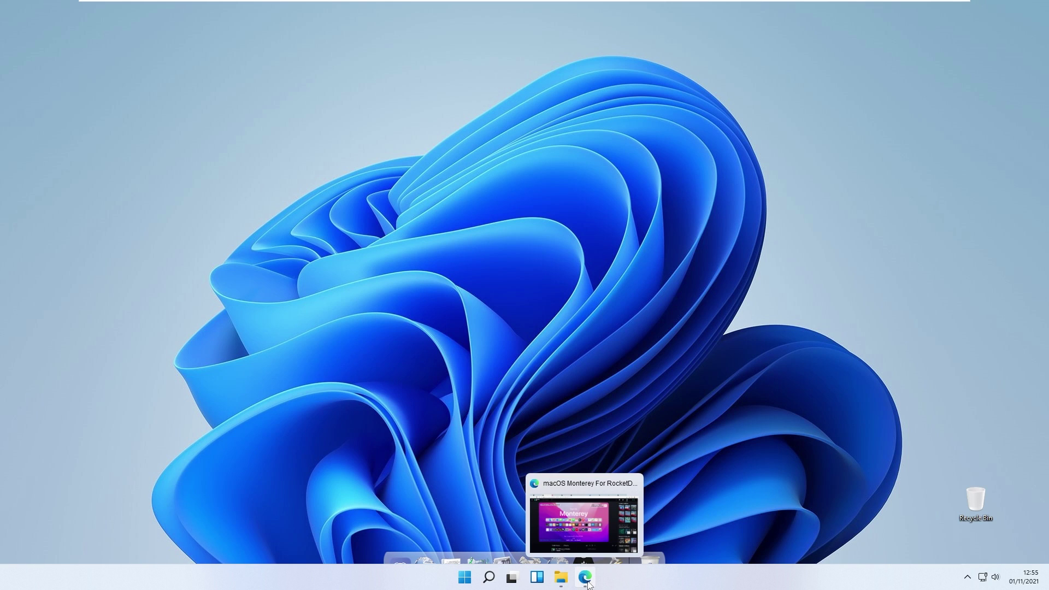
{"action": "left_click", "coordinate": [561, 577]}
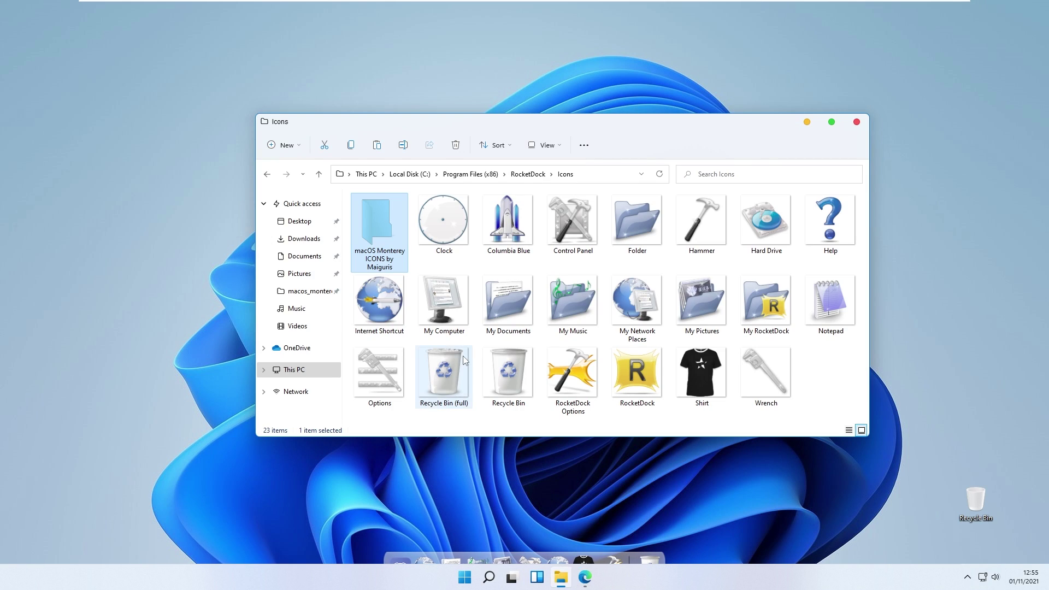
{"action": "left_click", "coordinate": [322, 369]}
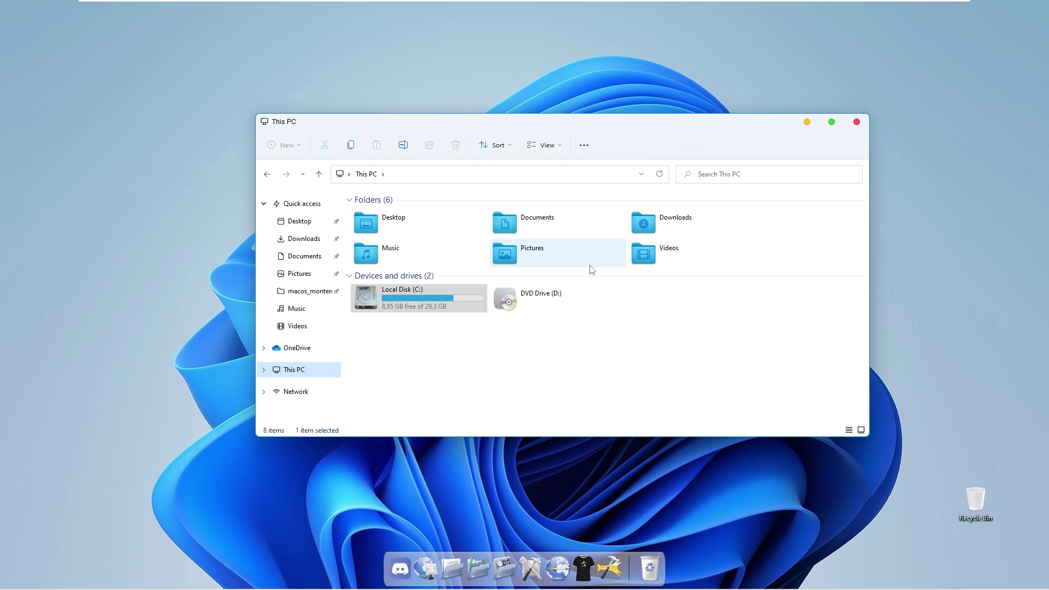
{"action": "double_click", "coordinate": [691, 228]}
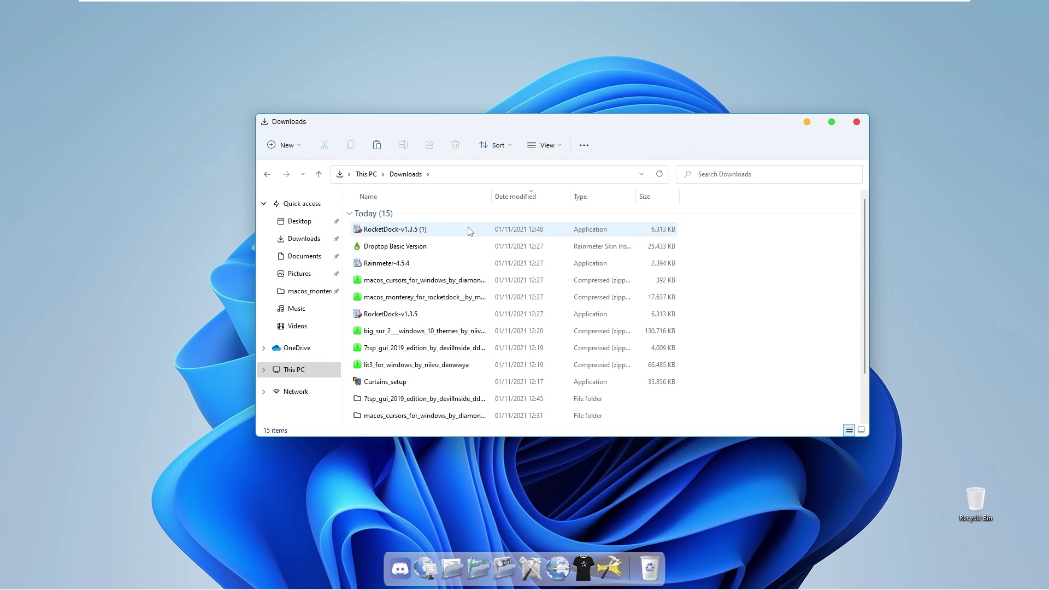
{"action": "scroll", "coordinate": [475, 235], "scroll_direction": "down", "scroll_amount": 1}
{"action": "scroll", "coordinate": [410, 339], "scroll_direction": "up", "scroll_amount": 1}
{"action": "scroll", "coordinate": [547, 273], "scroll_direction": "down", "scroll_amount": 1}
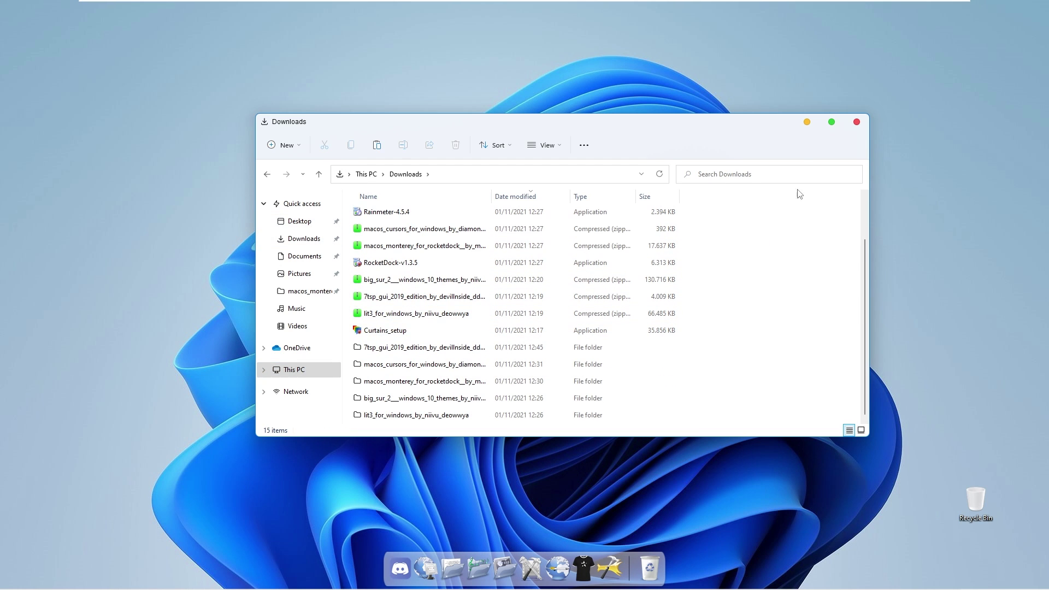
{"action": "left_click", "coordinate": [807, 121]}
Add the Microsoft Edge shortcut from the Start Menu Programs folder to the dock, between the pictures folder and Control Panel icons.
{"action": "left_click", "coordinate": [465, 577]}
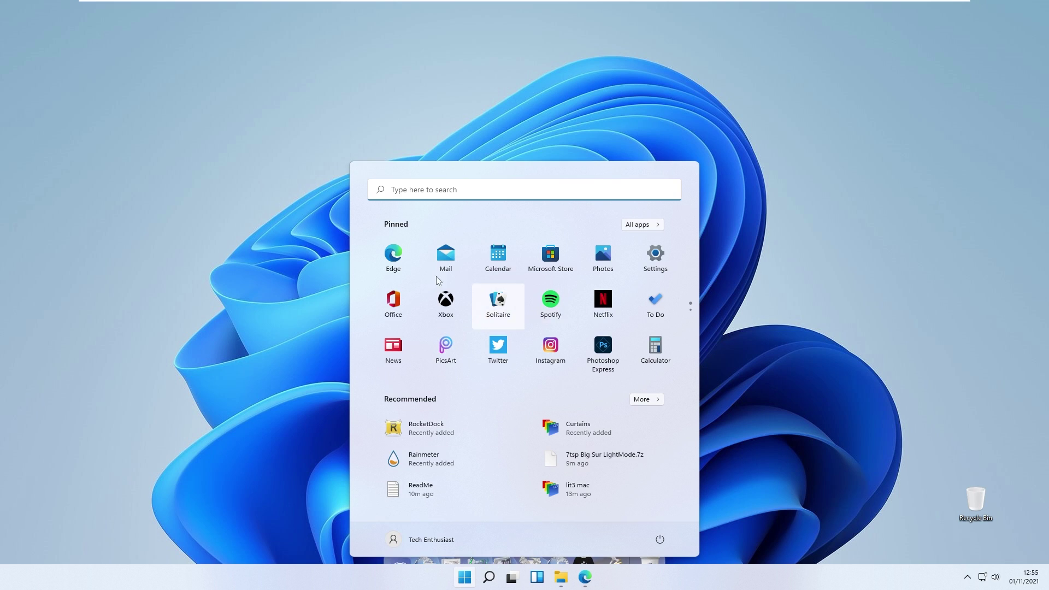
{"action": "right_click", "coordinate": [404, 261]}
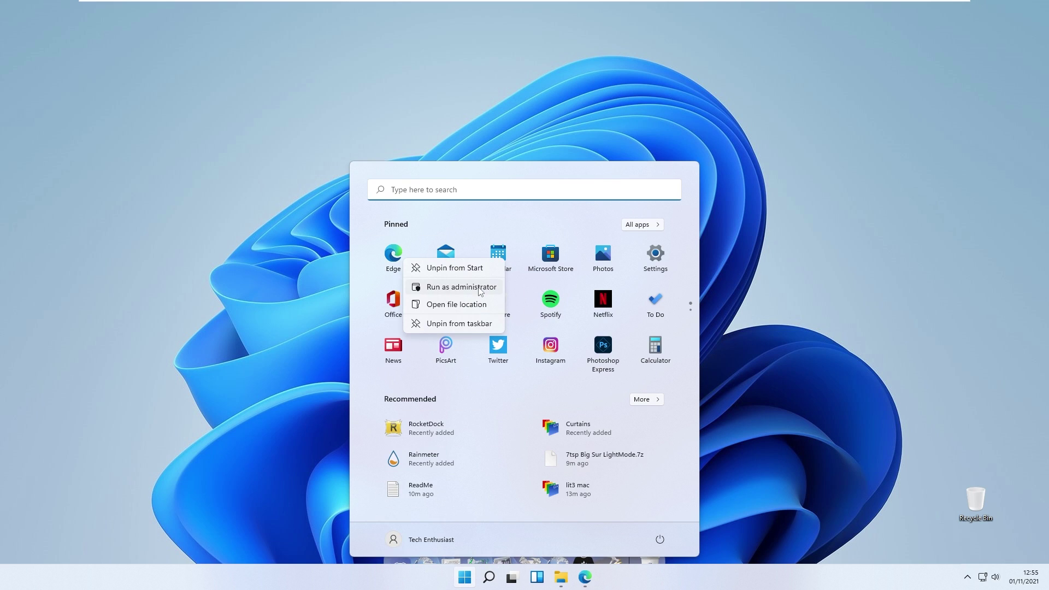
{"action": "left_click", "coordinate": [483, 305]}
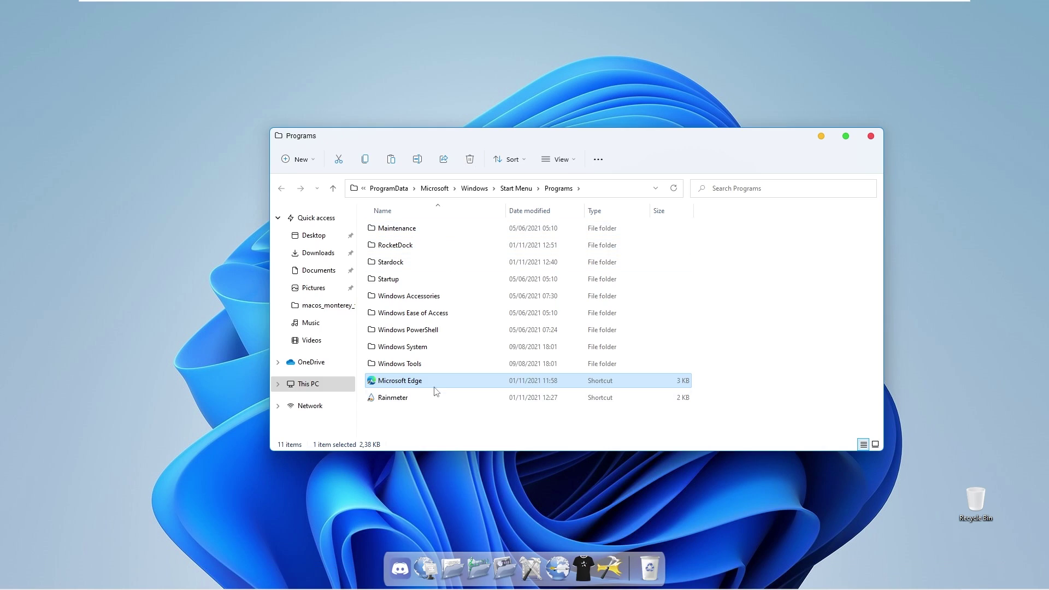
{"action": "right_click", "coordinate": [427, 386]}
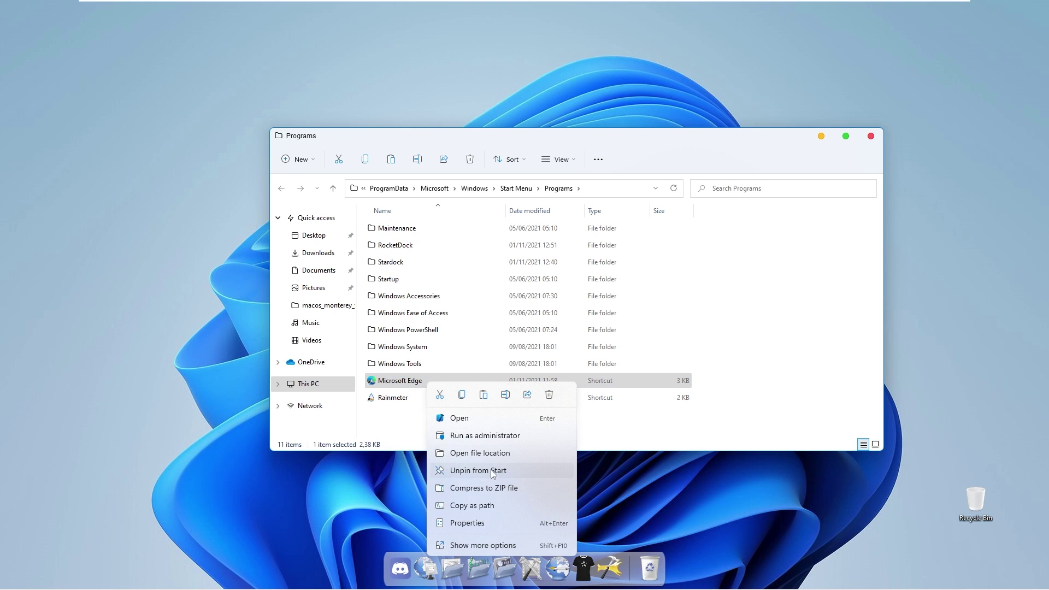
{"action": "left_click", "coordinate": [689, 418]}
{"action": "left_click", "coordinate": [427, 384]}
{"action": "left_click_drag", "start_coordinate": [422, 385], "coordinate": [517, 566]}
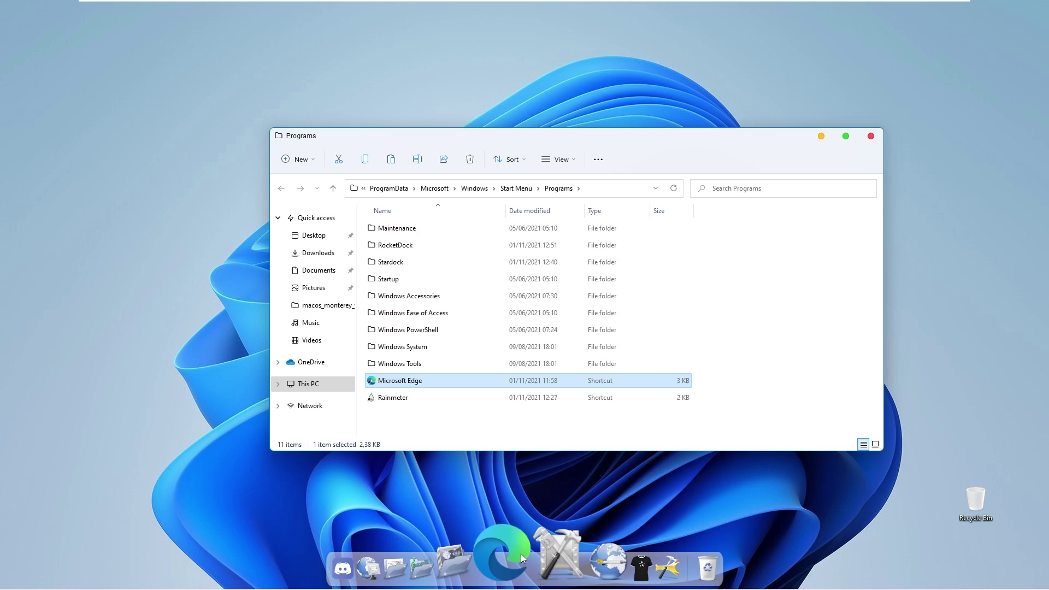
{"action": "left_click", "coordinate": [871, 137]}
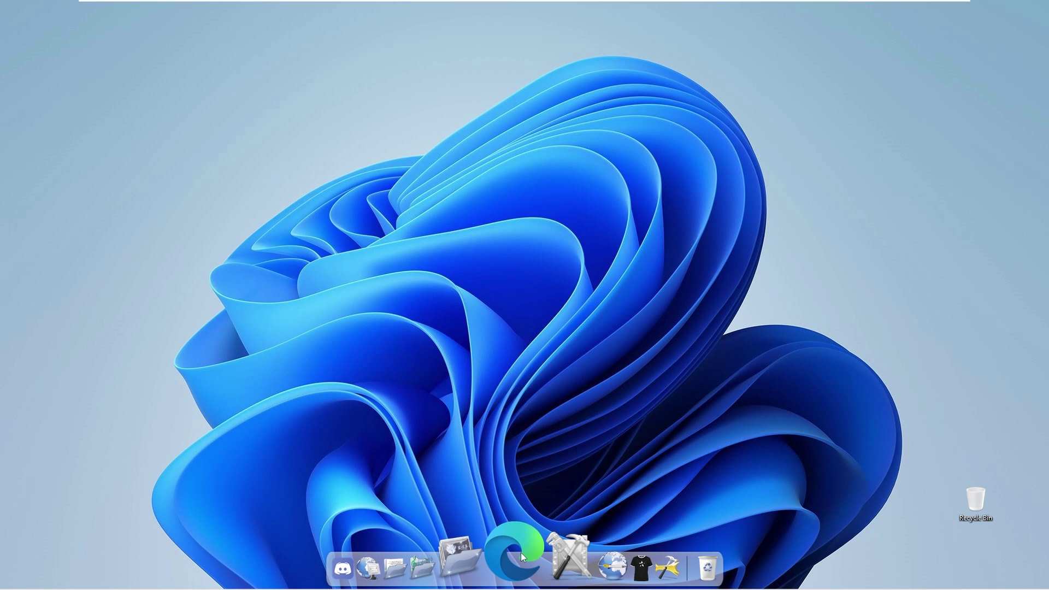
Change the Microsoft Edge dock item's icon to Safari icon wShadow.png from the macOS Monterey ICONS by Maiguris folder.
{"action": "right_click", "coordinate": [513, 557]}
{"action": "left_click", "coordinate": [579, 456]}
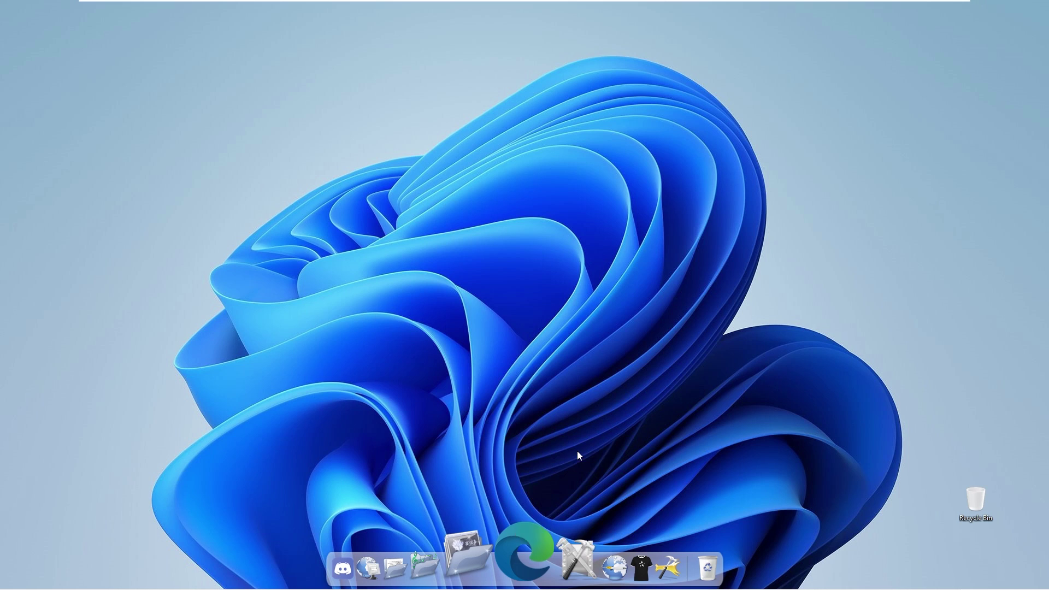
{"action": "double_click", "coordinate": [384, 169]}
{"action": "left_click", "coordinate": [405, 178]}
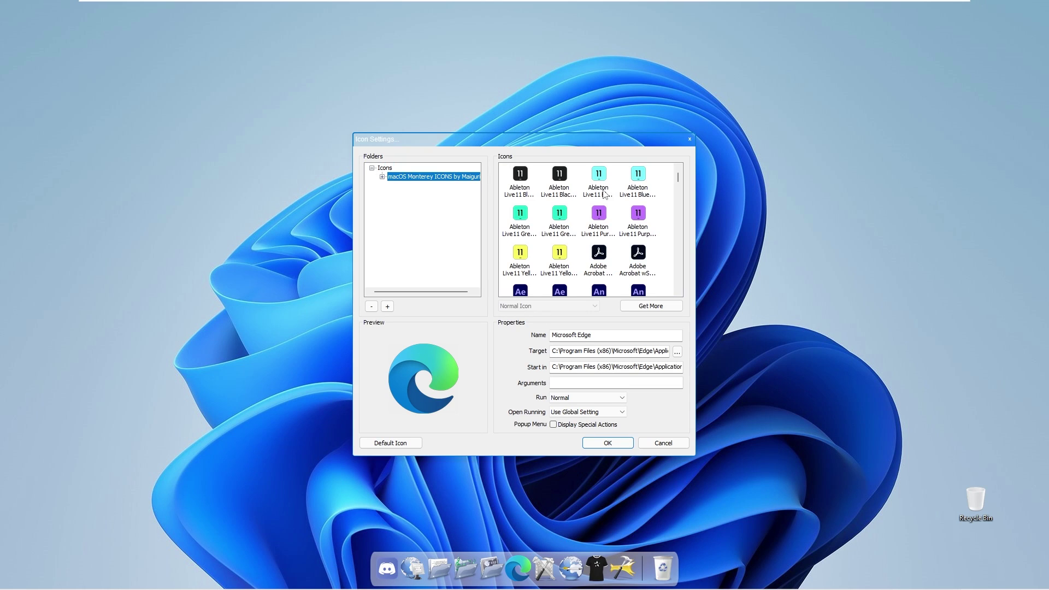
{"action": "scroll", "coordinate": [632, 218], "scroll_direction": "down", "scroll_amount": 10}
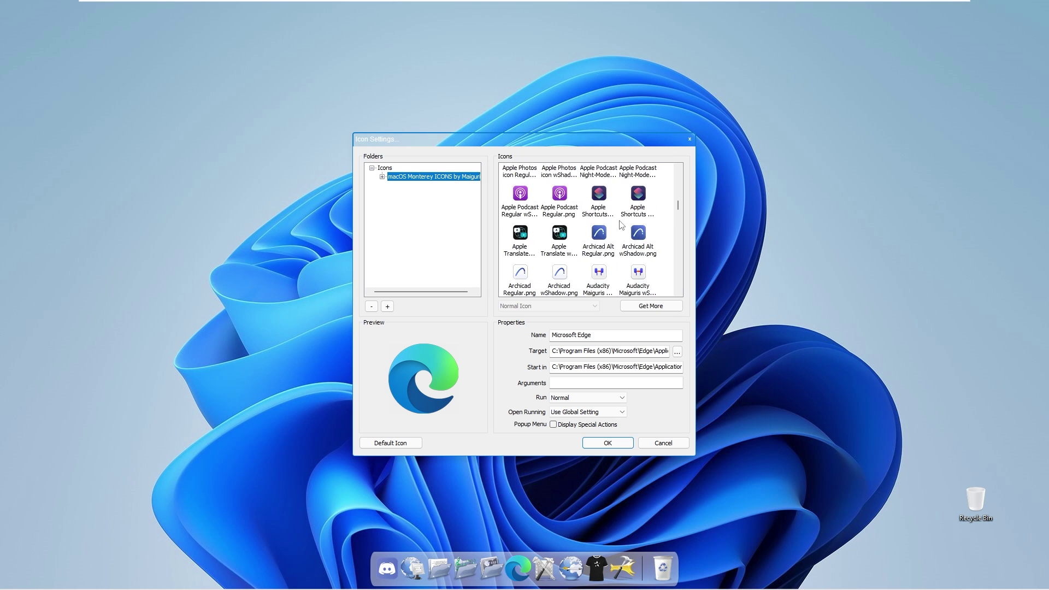
{"action": "scroll", "coordinate": [618, 228], "scroll_direction": "down", "scroll_amount": 10}
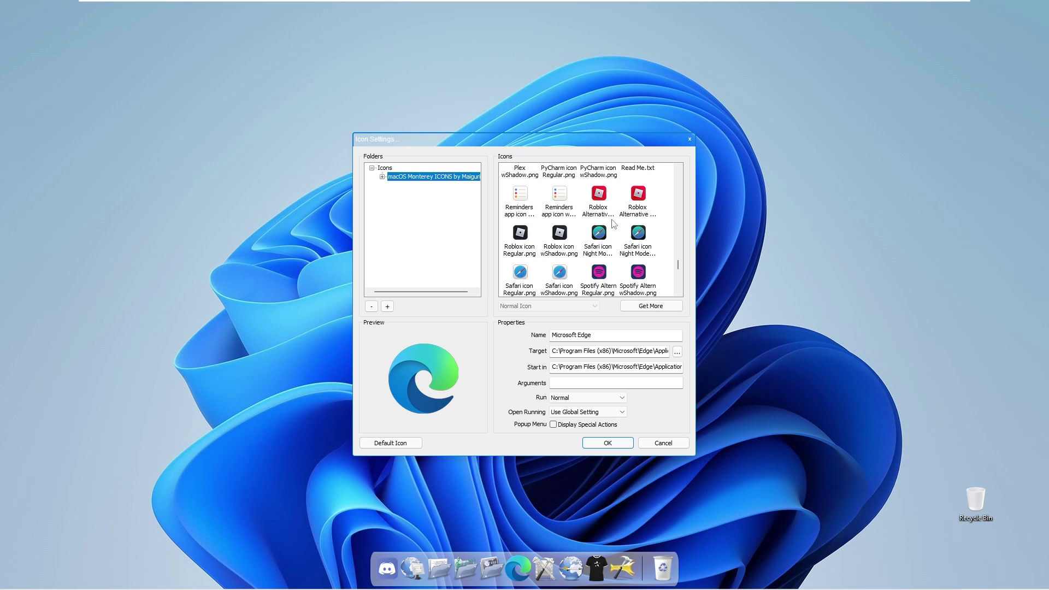
{"action": "scroll", "coordinate": [612, 224], "scroll_direction": "down", "scroll_amount": 3}
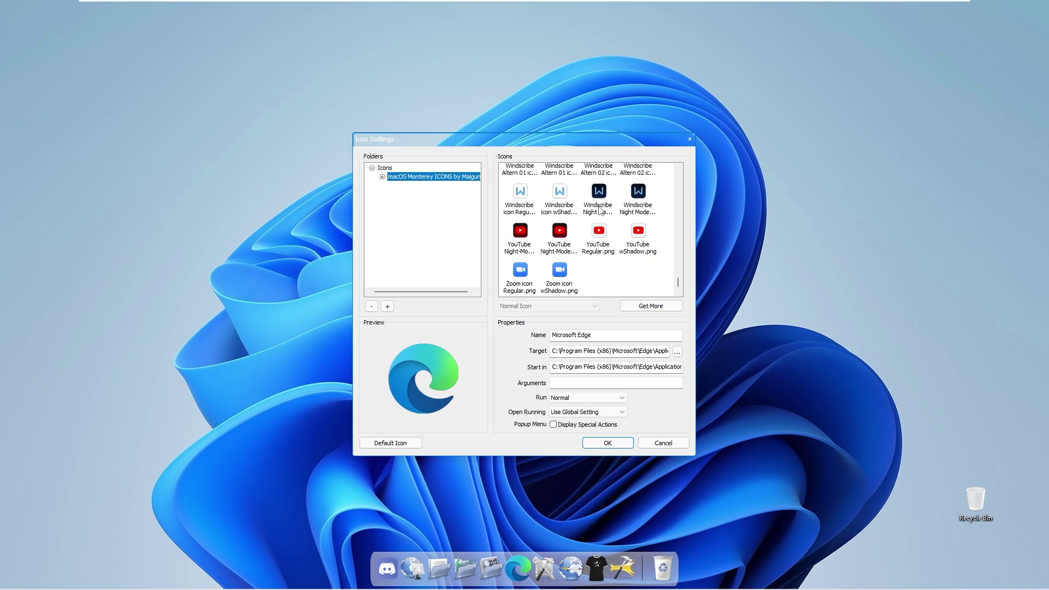
{"action": "scroll", "coordinate": [602, 251], "scroll_direction": "up", "scroll_amount": 5}
{"action": "scroll", "coordinate": [599, 257], "scroll_direction": "up", "scroll_amount": 6}
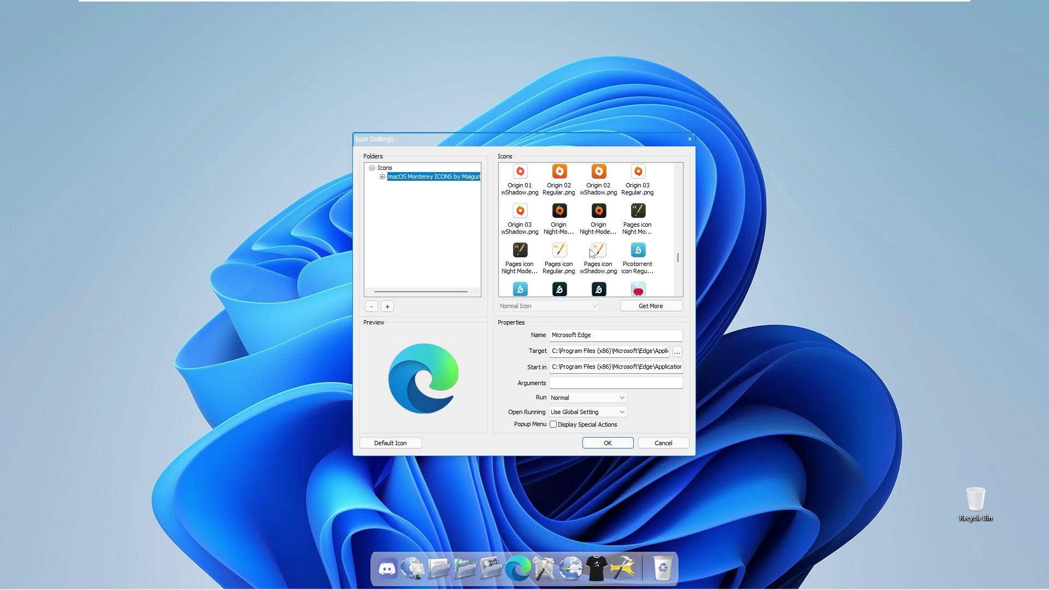
{"action": "scroll", "coordinate": [634, 224], "scroll_direction": "down", "scroll_amount": 2}
{"action": "scroll", "coordinate": [638, 223], "scroll_direction": "down", "scroll_amount": 5}
{"action": "scroll", "coordinate": [629, 227], "scroll_direction": "up", "scroll_amount": 4}
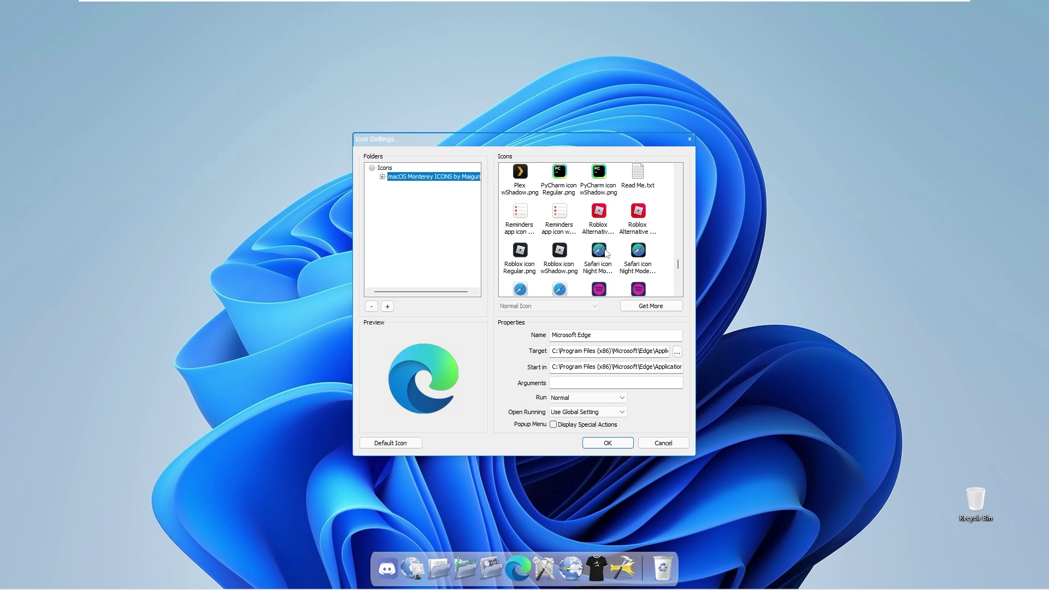
{"action": "scroll", "coordinate": [614, 243], "scroll_direction": "down", "scroll_amount": 1}
{"action": "left_click", "coordinate": [563, 236]}
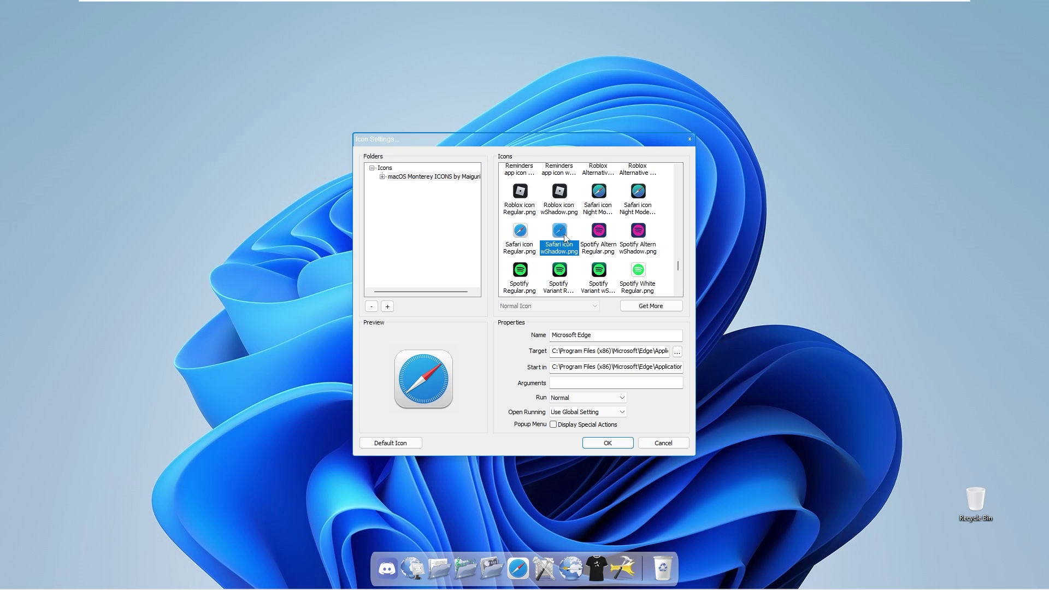
{"action": "left_click", "coordinate": [607, 443]}
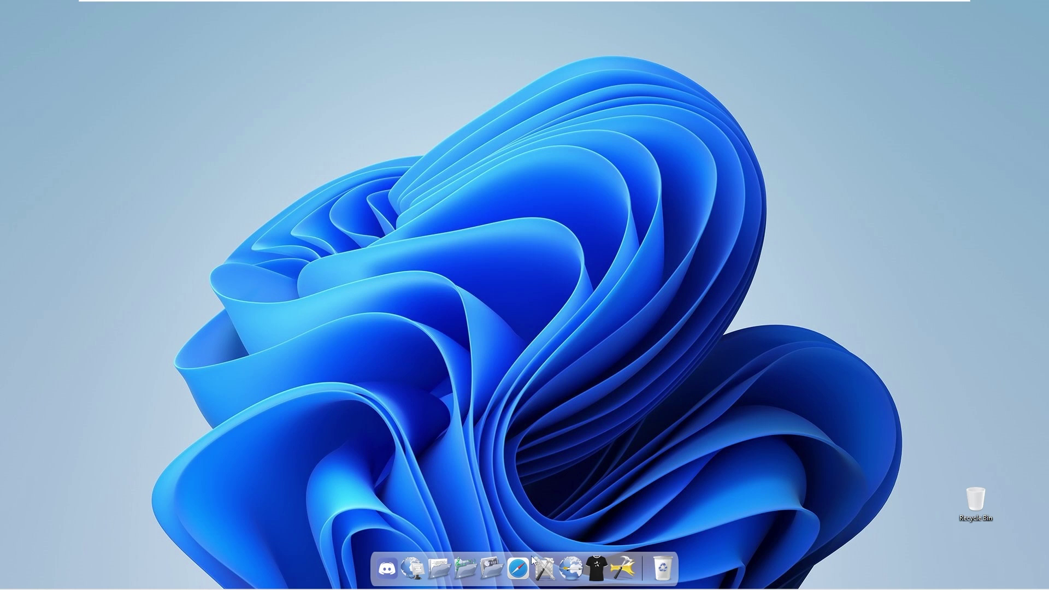
Test the restyled dock item by launching Microsoft Edge from it, and close the browser window.
{"action": "left_click", "coordinate": [527, 559]}
{"action": "right_click", "coordinate": [527, 559]}
{"action": "left_click", "coordinate": [514, 98]}
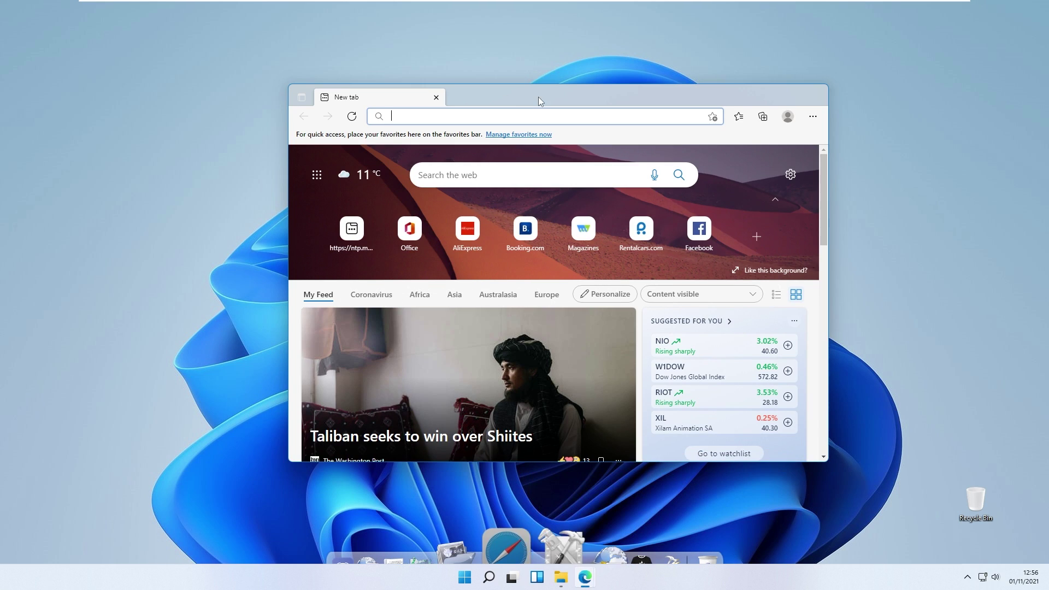
{"action": "left_click", "coordinate": [815, 93]}
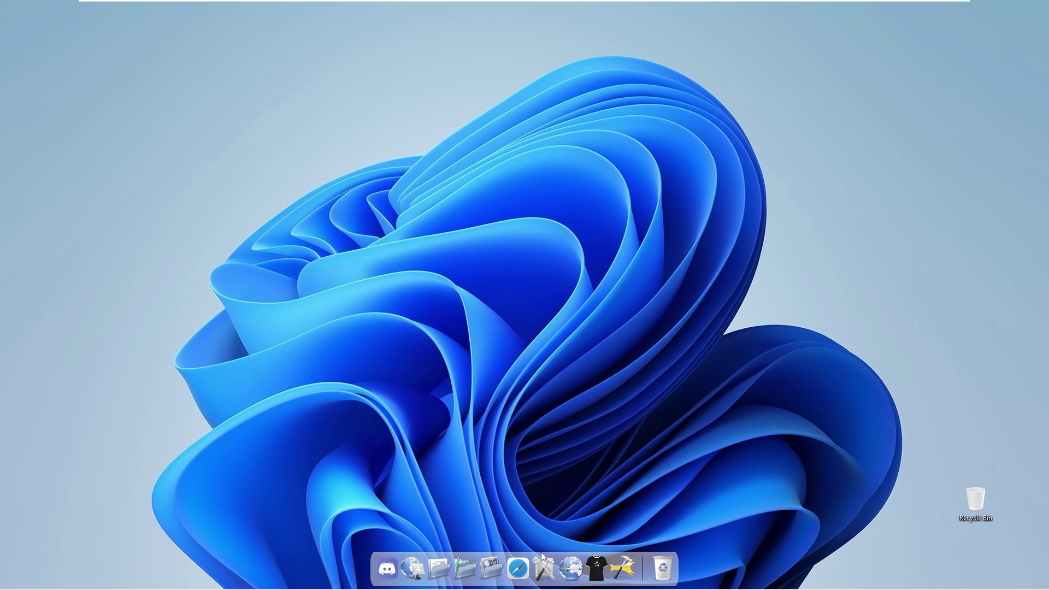
Open the options of the documents folder item in the dock.
{"action": "right_click", "coordinate": [439, 568]}
{"action": "left_click", "coordinate": [454, 533]}
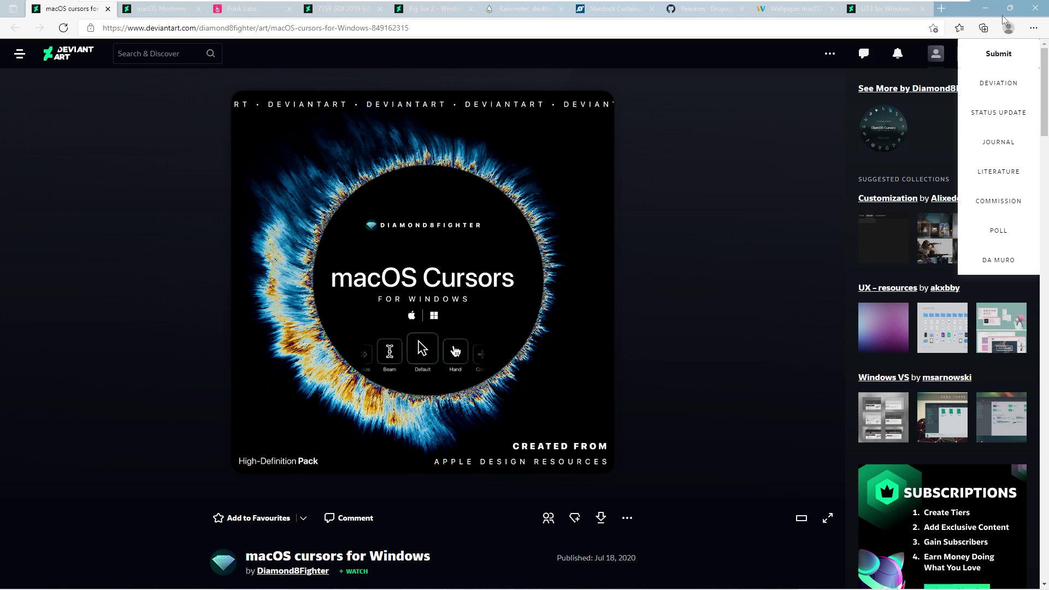
Minimize the browser and open the macOS cursors for Windows folder inside the extracted macos_cursors_for_windows folder in Downloads.
{"action": "left_click", "coordinate": [987, 8]}
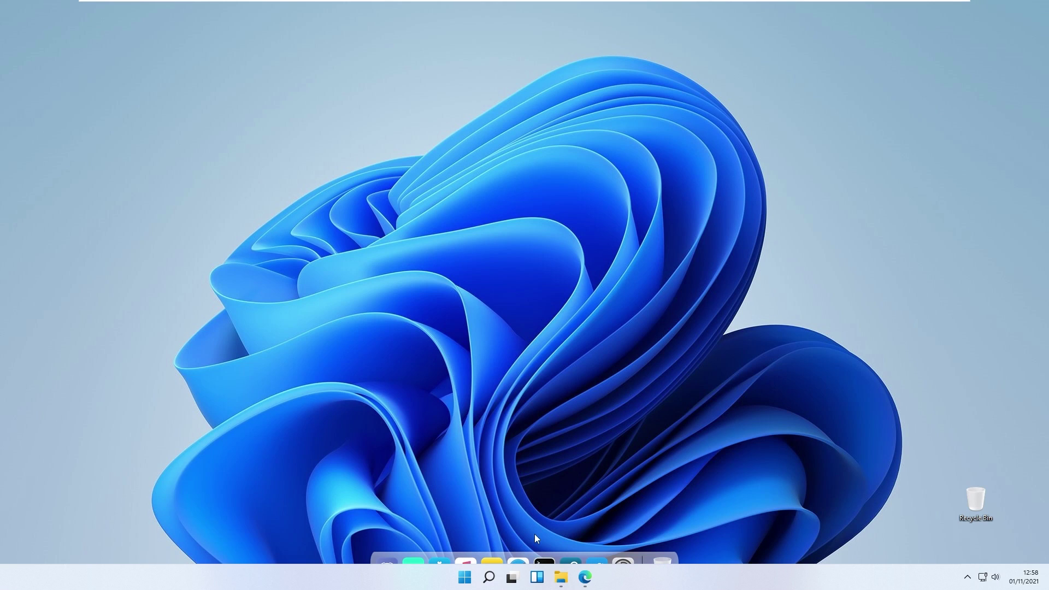
{"action": "left_click", "coordinate": [561, 578]}
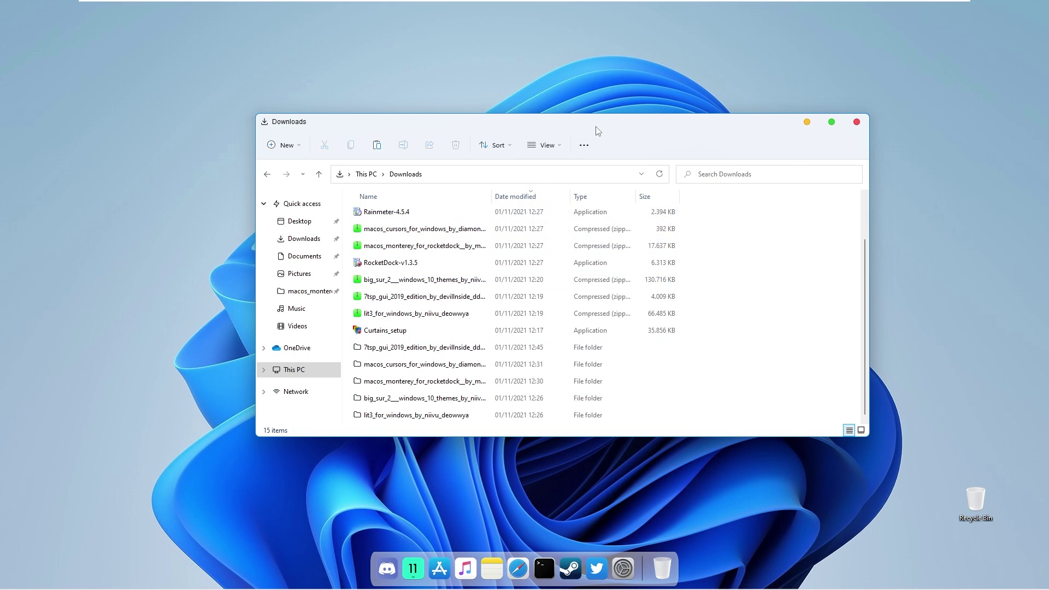
{"action": "left_click_drag", "start_coordinate": [597, 129], "coordinate": [623, 107]}
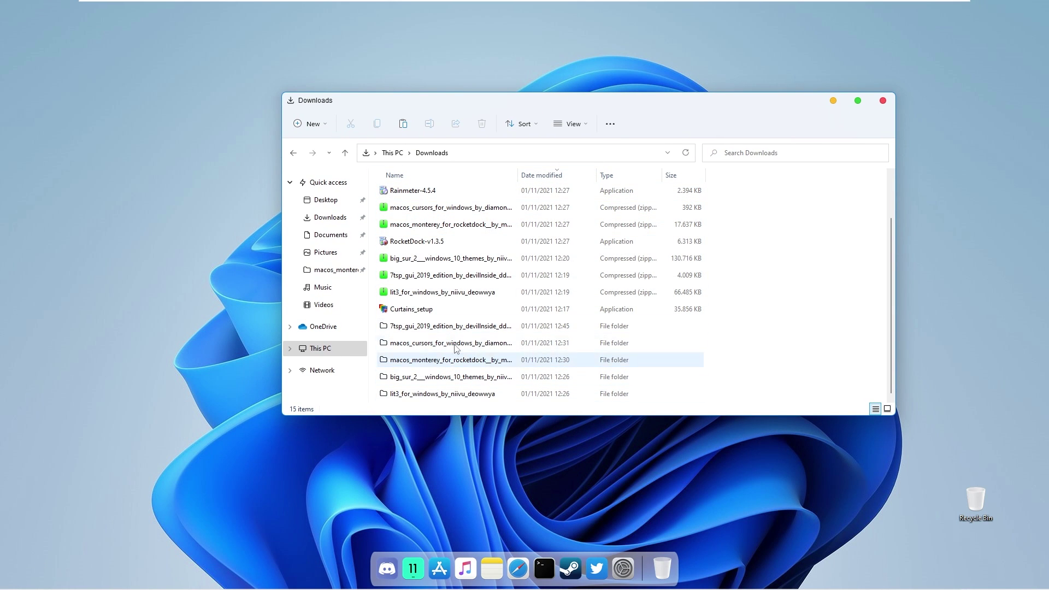
{"action": "double_click", "coordinate": [497, 346]}
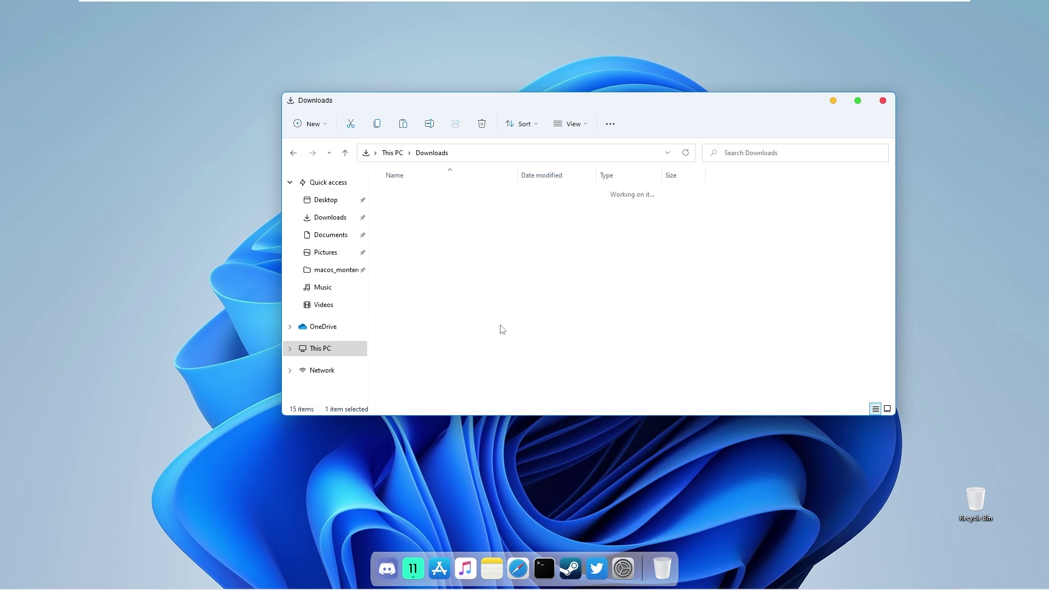
{"action": "left_click", "coordinate": [412, 192]}
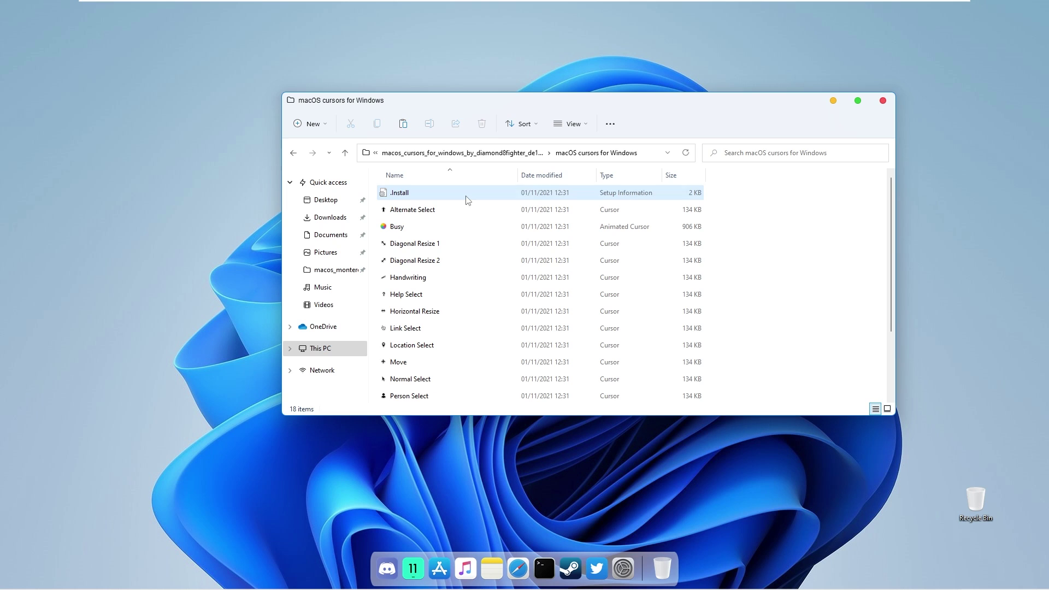
Install the macOS cursors from the .Install setup information file, allow the system changes, and minimize the File Explorer window.
{"action": "left_click", "coordinate": [429, 197]}
{"action": "right_click", "coordinate": [421, 195]}
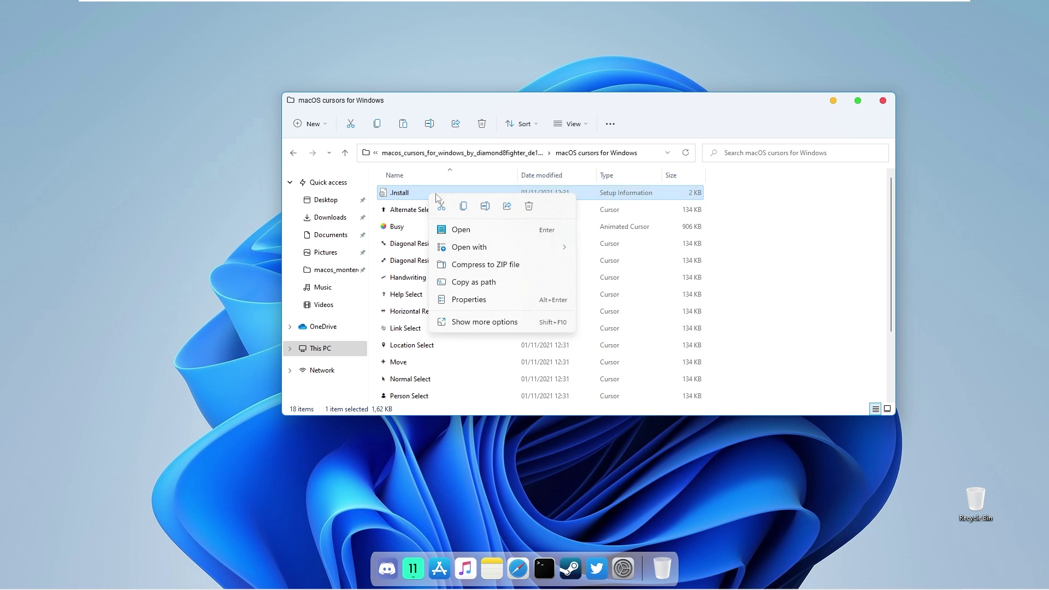
{"action": "left_click", "coordinate": [488, 322]}
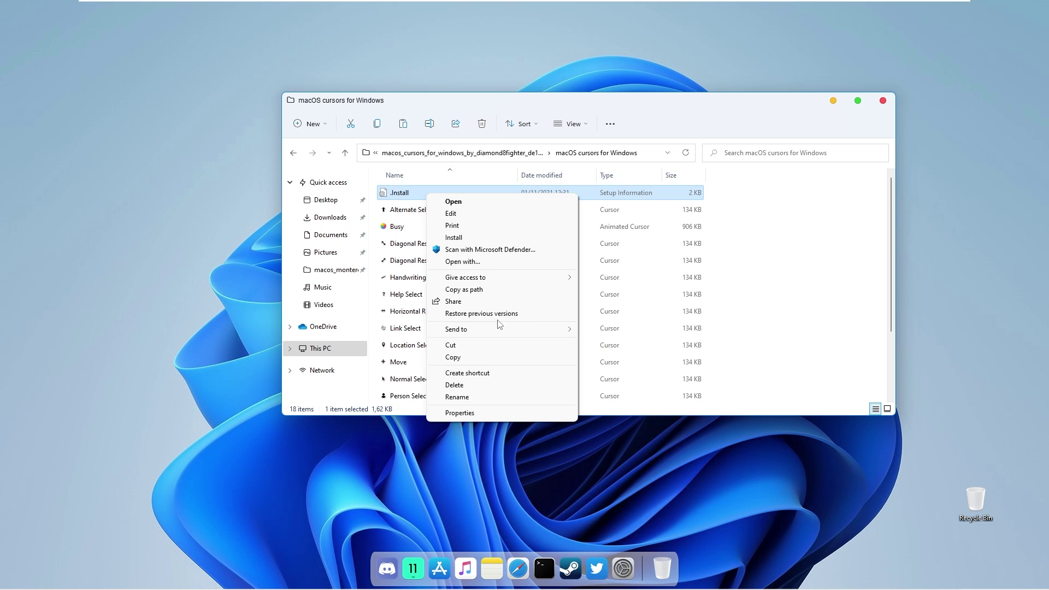
{"action": "left_click", "coordinate": [497, 238]}
{"action": "left_click", "coordinate": [565, 311]}
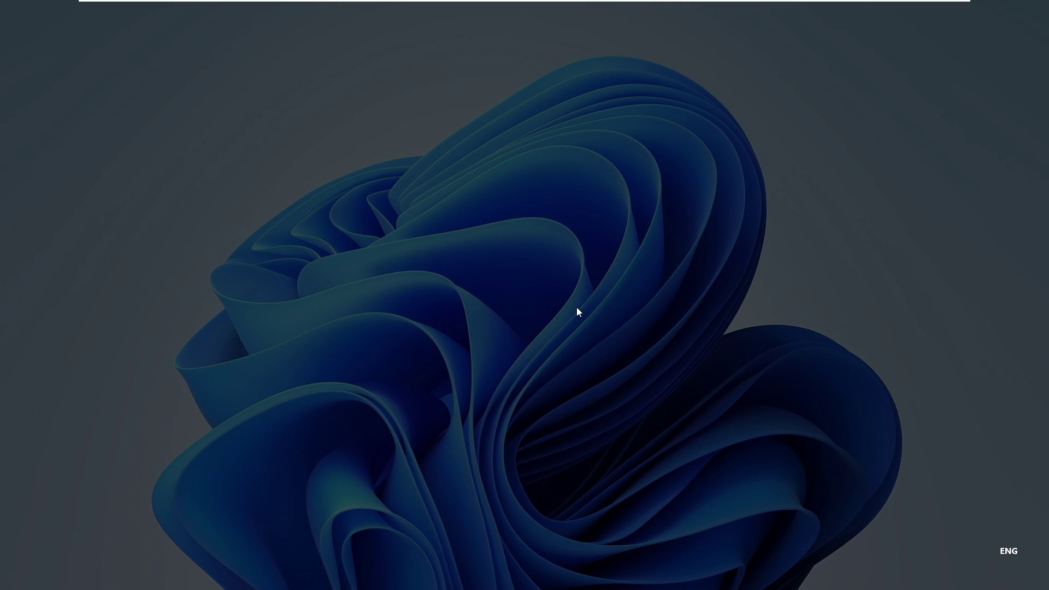
{"action": "left_click", "coordinate": [497, 375]}
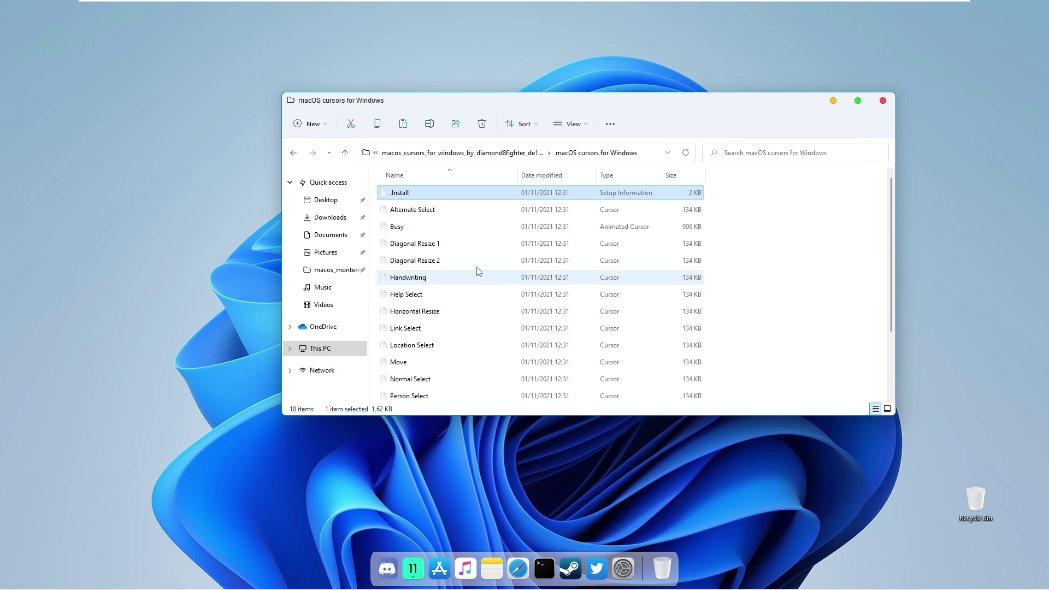
{"action": "left_click", "coordinate": [833, 101]}
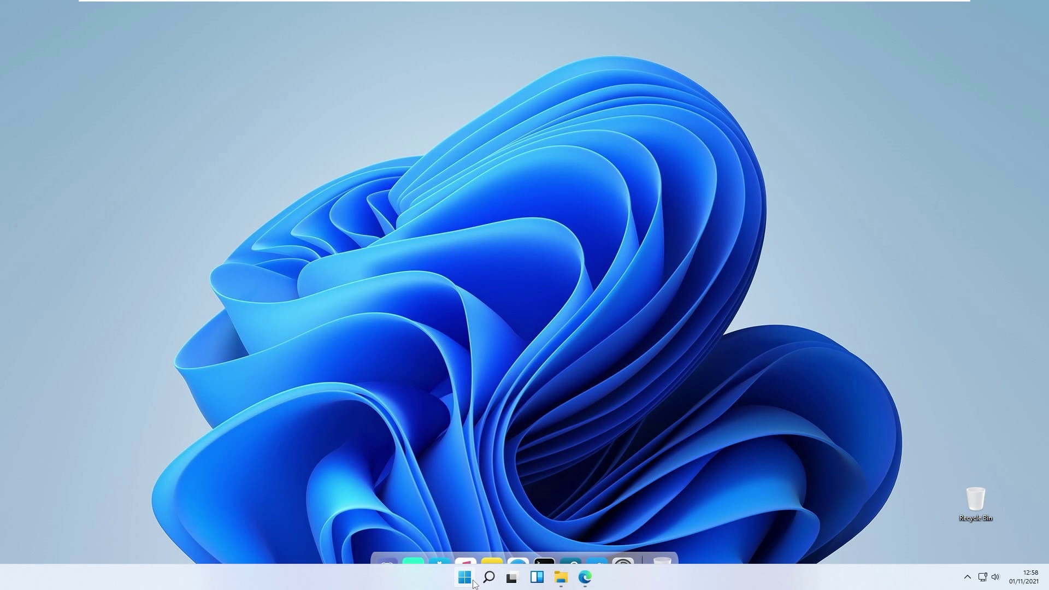
Search Windows for "curso", open the mouse pointer display or speed settings, and move the Mouse Properties dialog toward the screen's middle.
{"action": "left_click", "coordinate": [465, 578]}
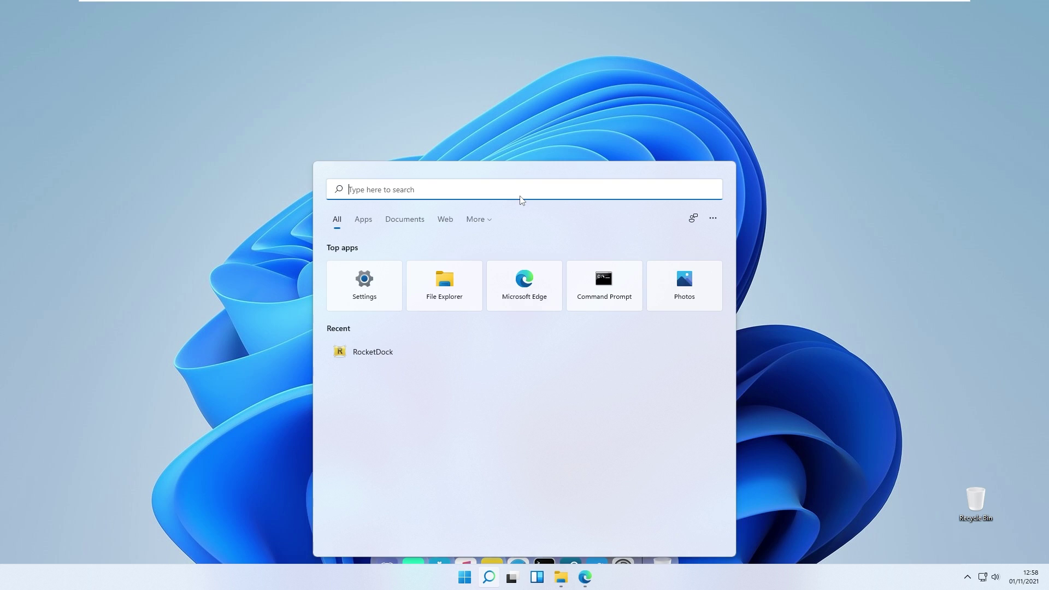
{"action": "type", "text": "curso"}
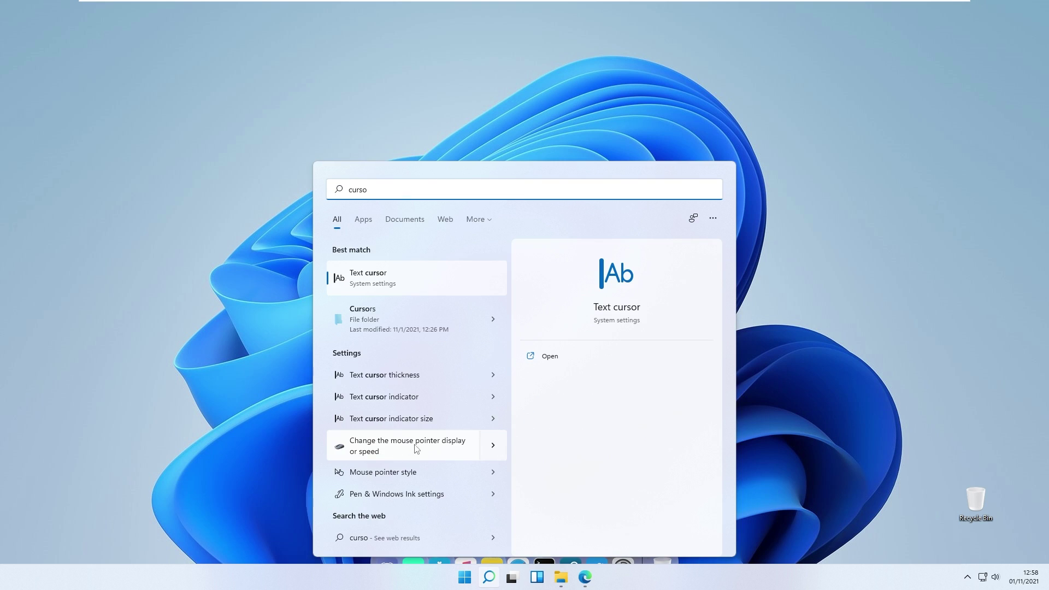
{"action": "left_click", "coordinate": [444, 447]}
{"action": "left_click_drag", "start_coordinate": [218, 90], "coordinate": [446, 160]}
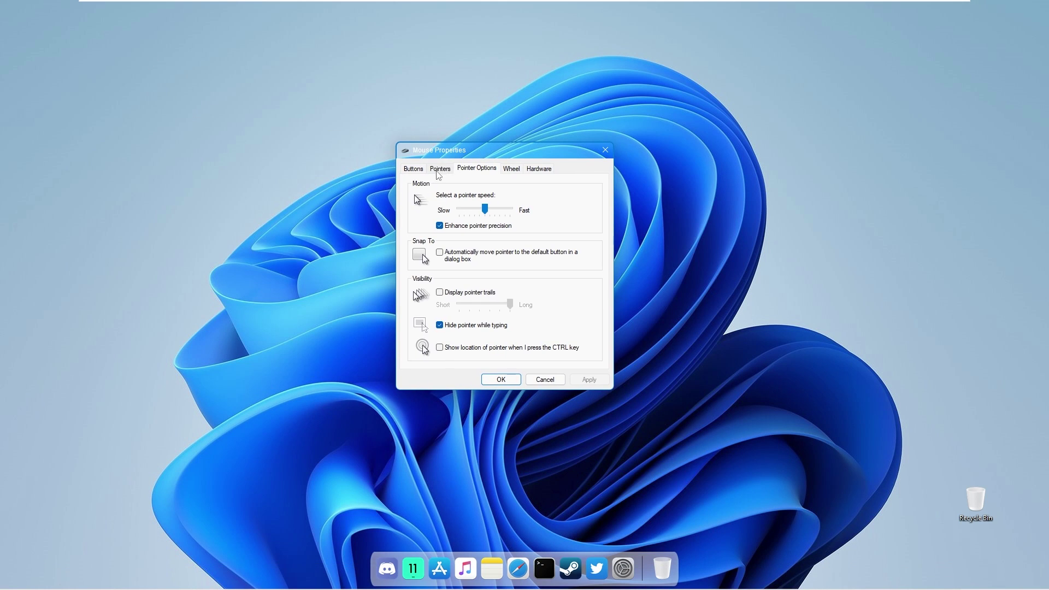
Apply the macOS pointer scheme, replacing the original scheme of the same name, and close Mouse Properties.
{"action": "left_click", "coordinate": [439, 169]}
{"action": "left_click", "coordinate": [481, 199]}
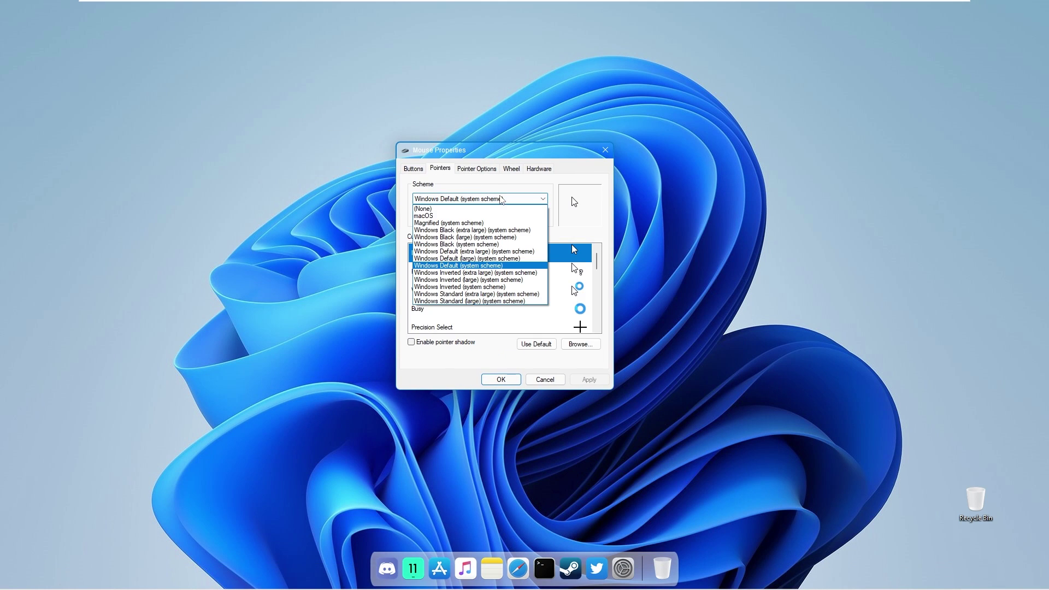
{"action": "left_click", "coordinate": [465, 217]}
{"action": "left_click", "coordinate": [585, 385]}
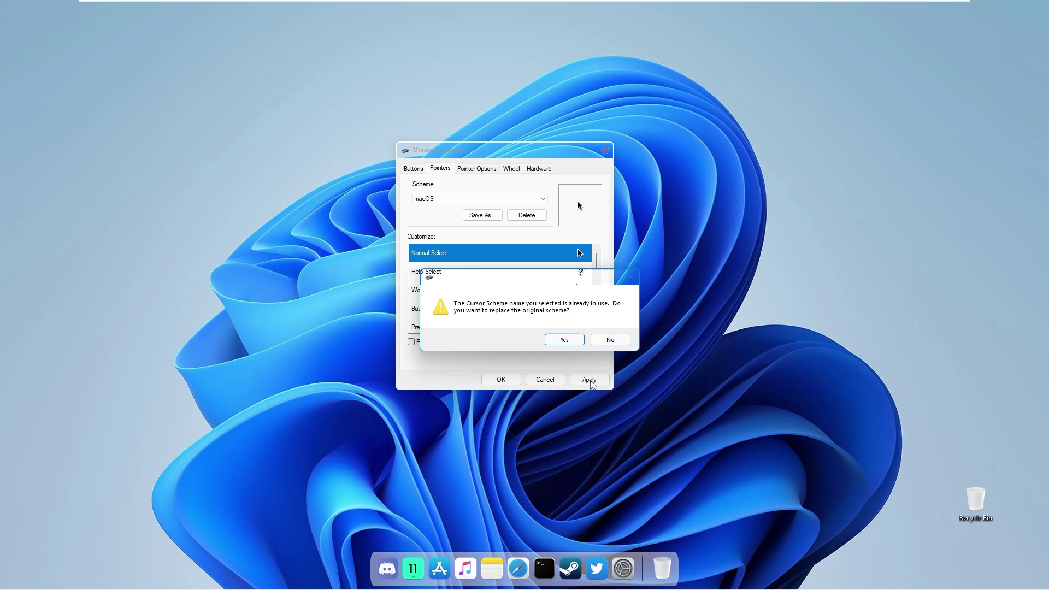
{"action": "left_click", "coordinate": [568, 337]}
{"action": "left_click", "coordinate": [517, 379]}
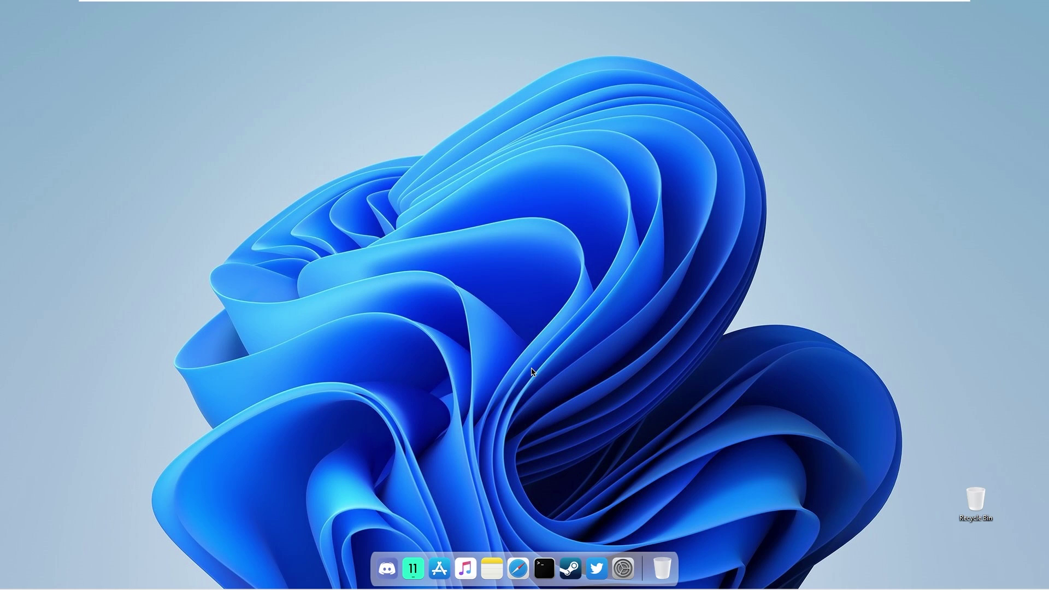
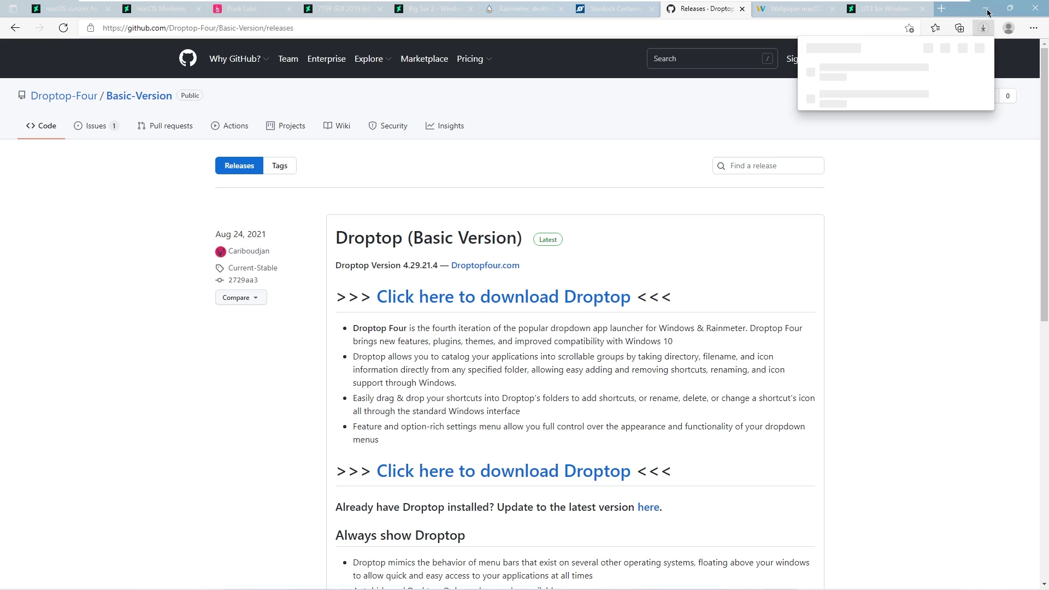
Install the Droptop Basic Version Rainmeter skin from the Downloads folder with its included skins loaded, and minimize File Explorer.
{"action": "left_click", "coordinate": [986, 9]}
{"action": "left_click", "coordinate": [563, 579]}
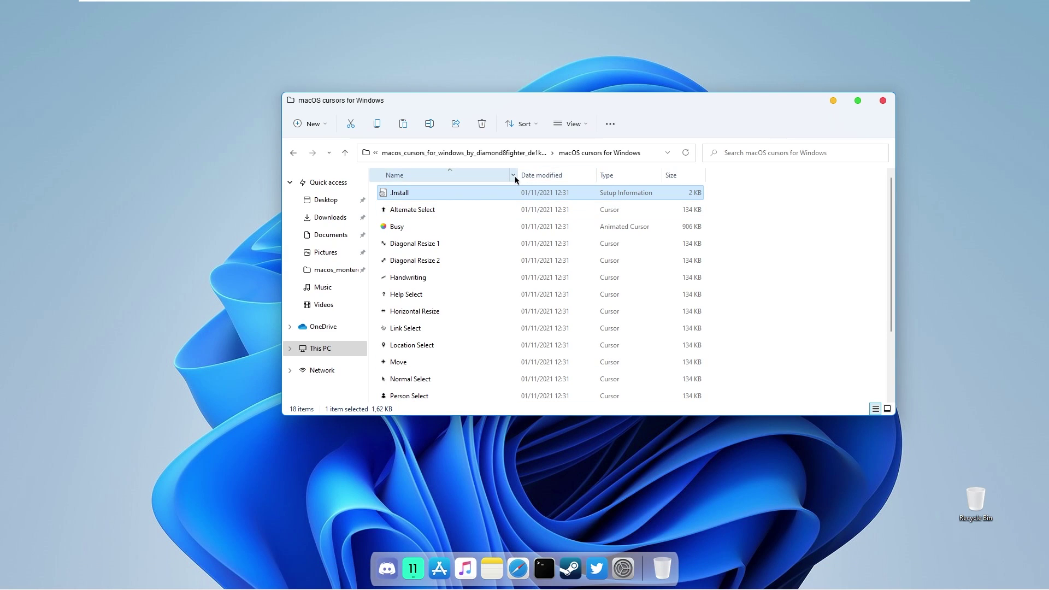
{"action": "left_click", "coordinate": [354, 223]}
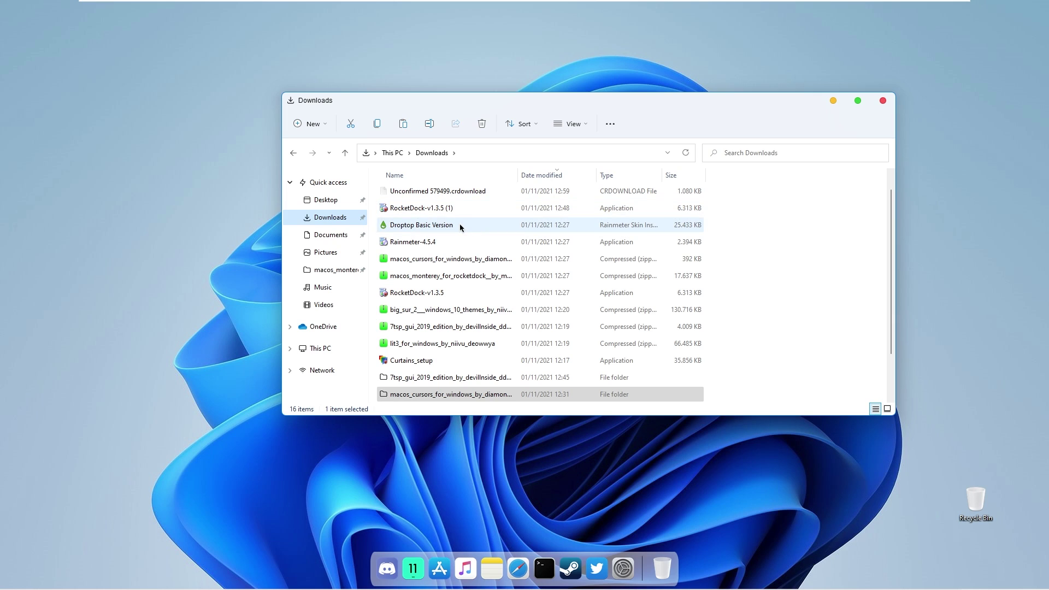
{"action": "double_click", "coordinate": [460, 224]}
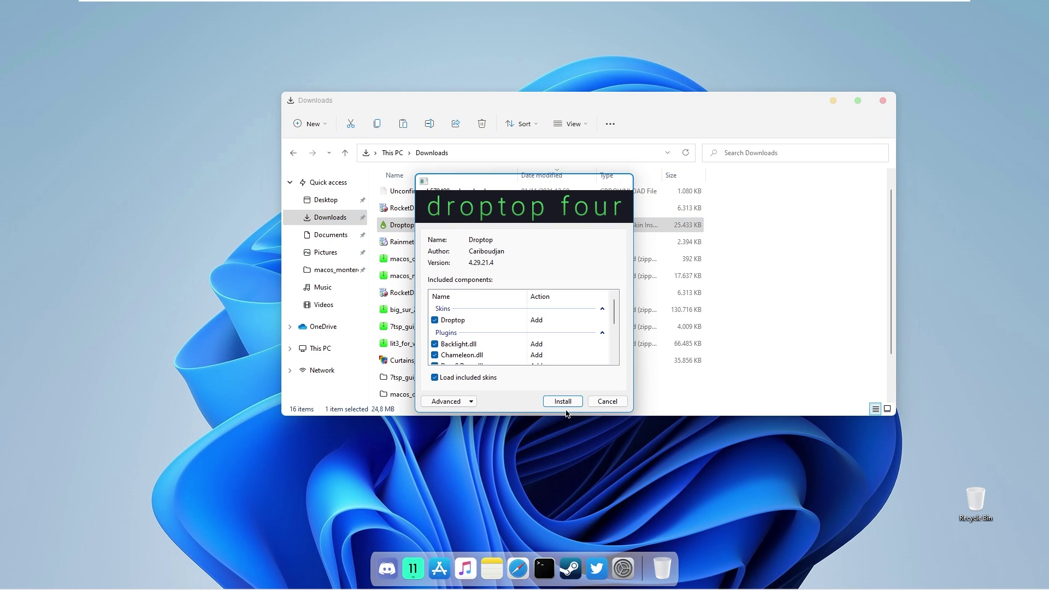
{"action": "left_click", "coordinate": [565, 405]}
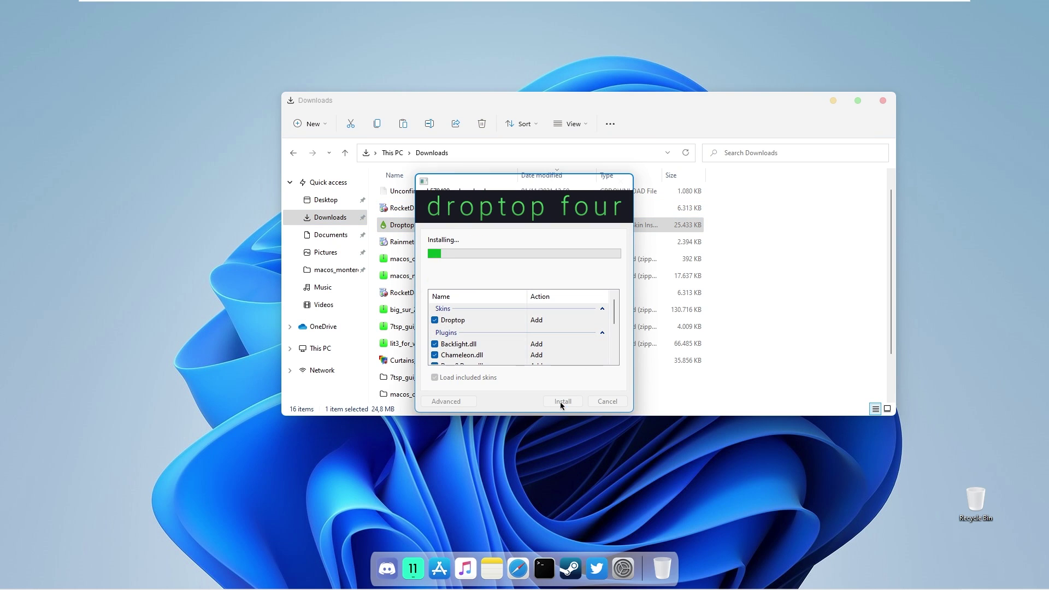
{"action": "left_click", "coordinate": [832, 101]}
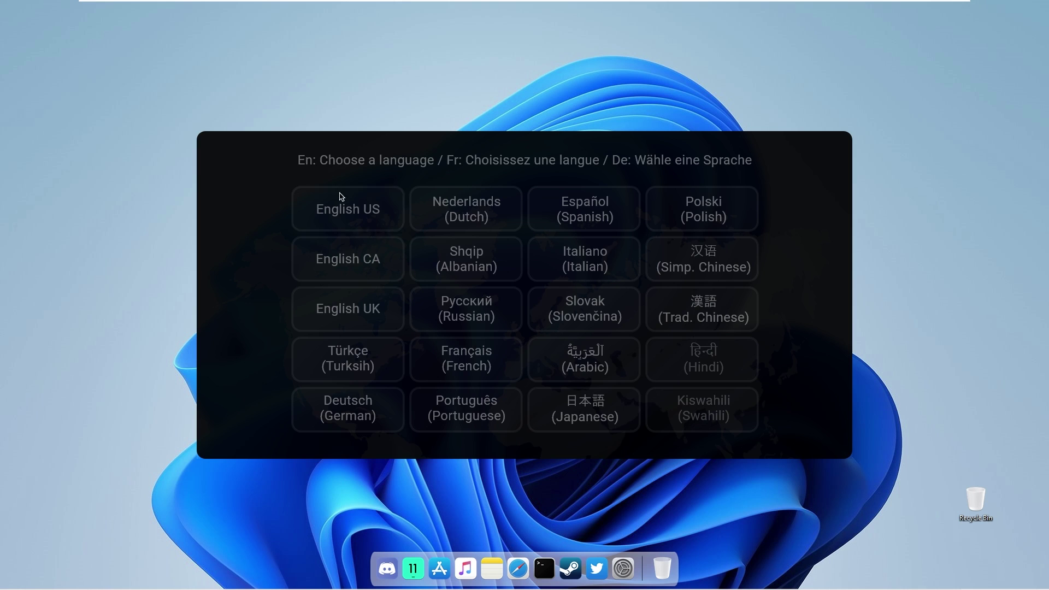
Set the Droptop setup language to English US and choose to always show Droptop on the screen.
{"action": "left_click", "coordinate": [366, 203]}
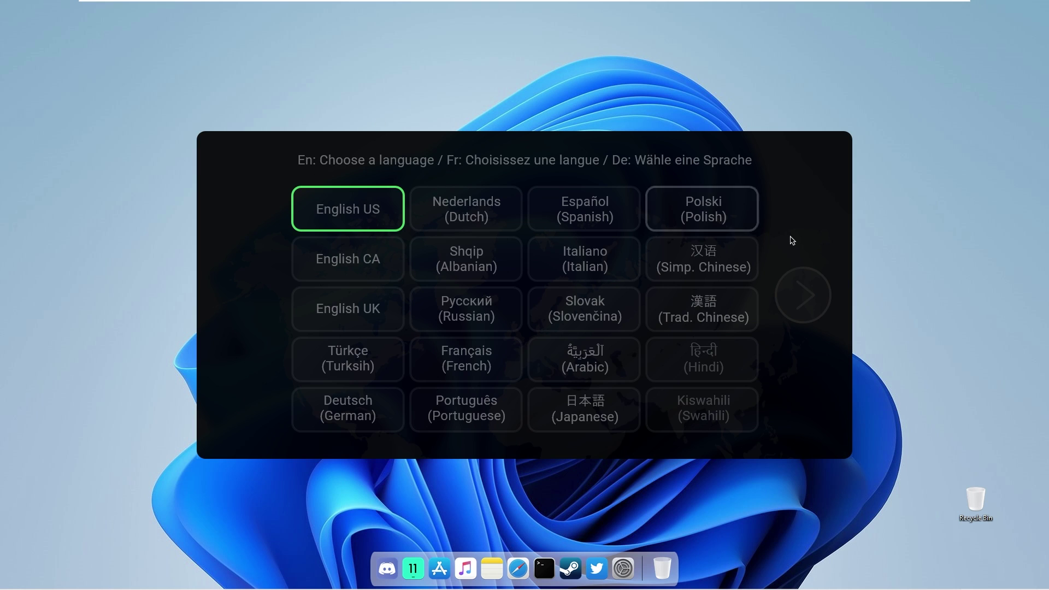
{"action": "left_click", "coordinate": [818, 290]}
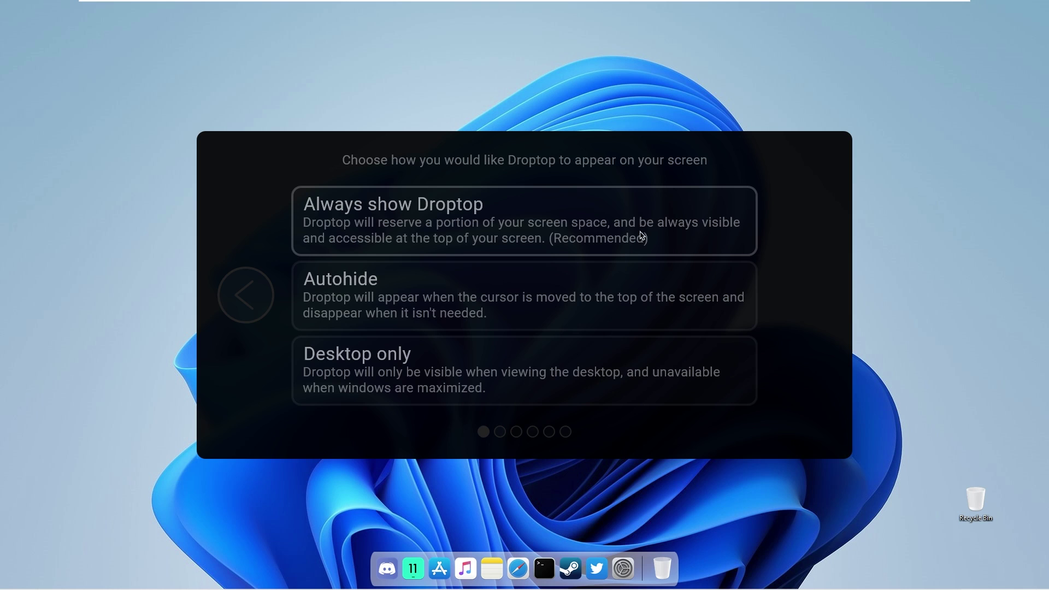
{"action": "left_click", "coordinate": [483, 224]}
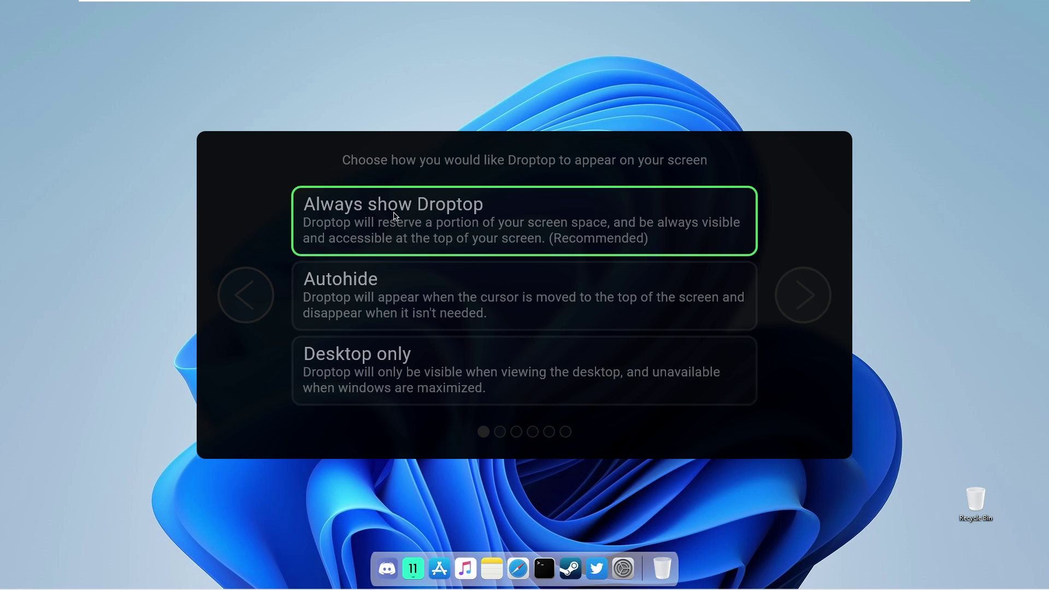
{"action": "left_click", "coordinate": [804, 295]}
Choose Spotify as the preferred media player and give the dropdown bar an Apple home button and the Small size.
{"action": "left_click", "coordinate": [602, 249]}
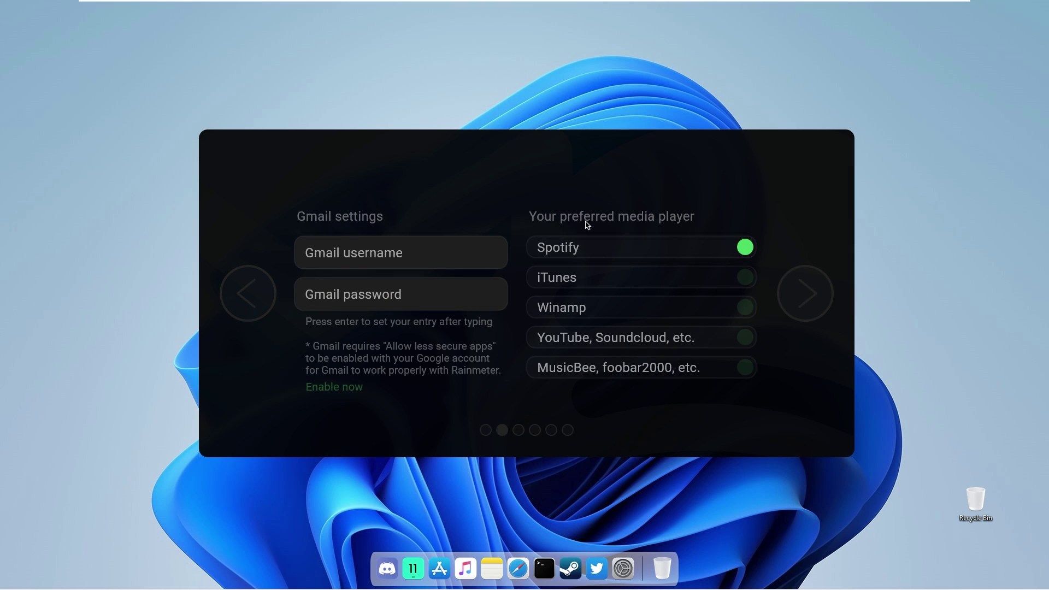
{"action": "left_click", "coordinate": [805, 293]}
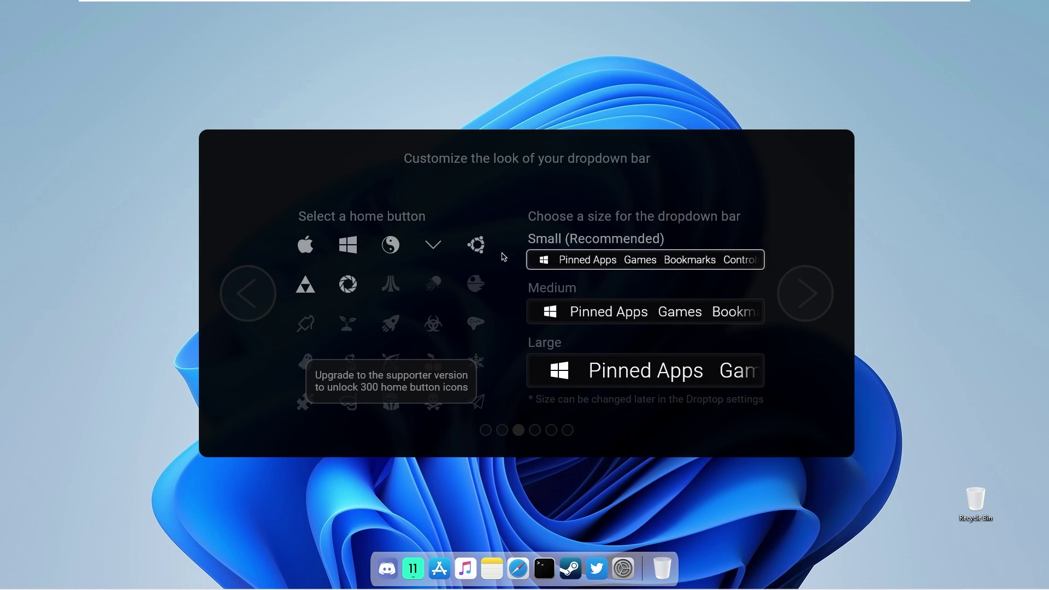
{"action": "left_click", "coordinate": [305, 244]}
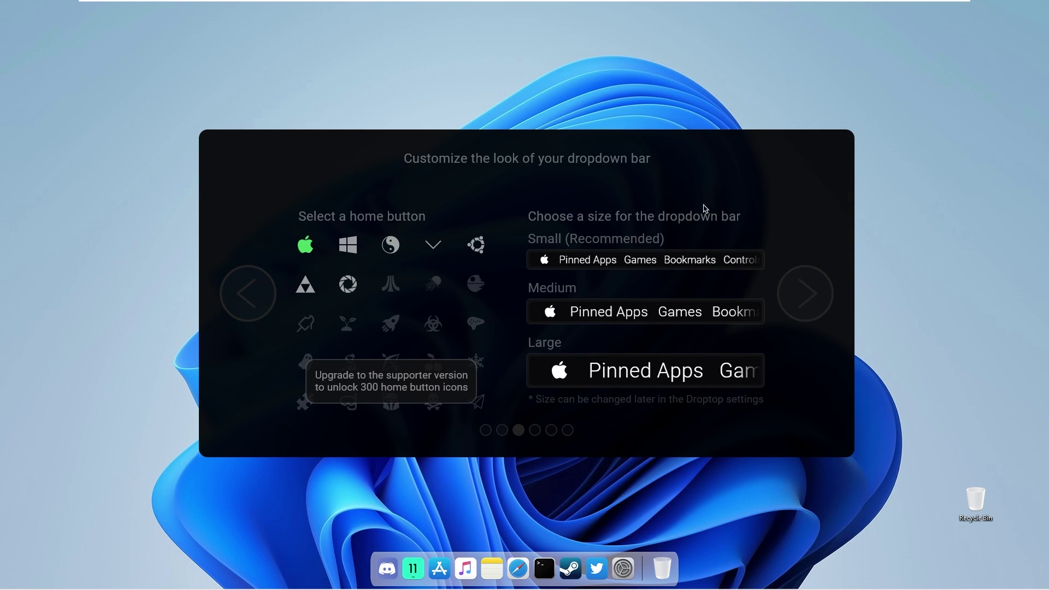
{"action": "left_click", "coordinate": [615, 249]}
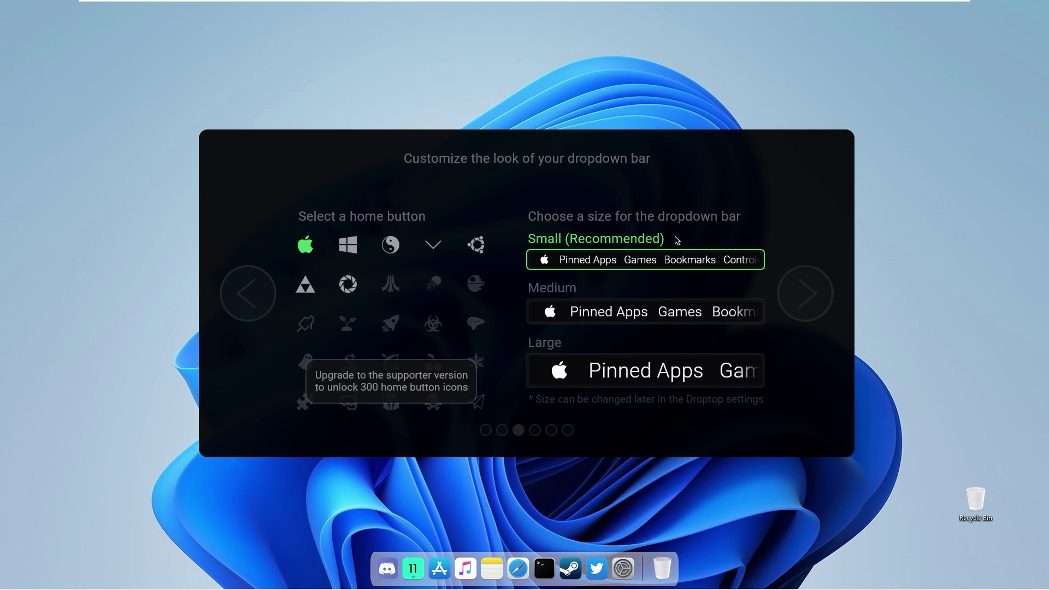
{"action": "left_click", "coordinate": [815, 298]}
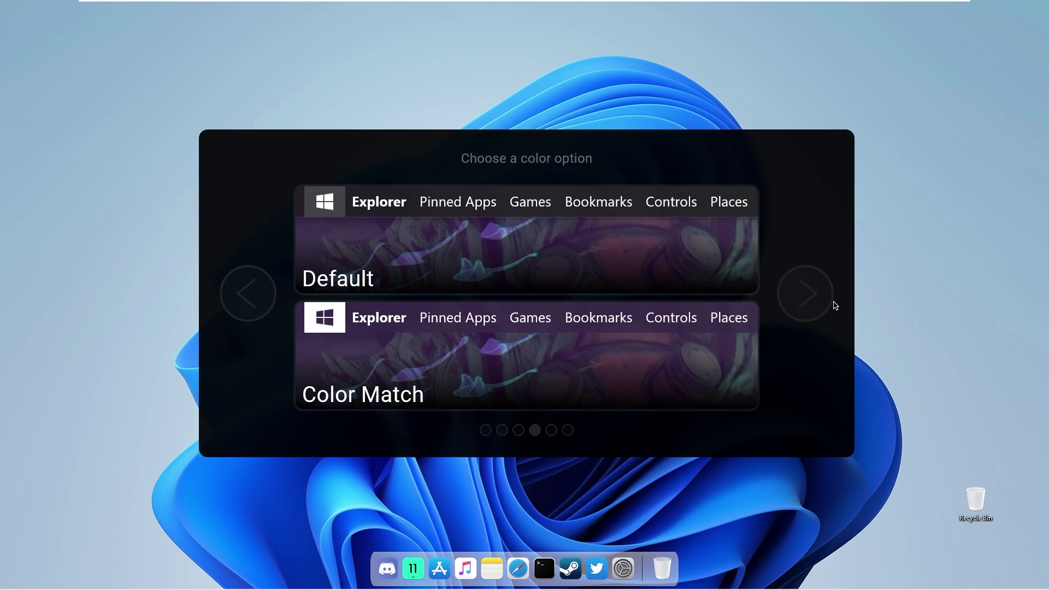
Apply the Color Match color option and finish the Droptop setup with the free Basic version, declining the supporter upgrade.
{"action": "left_click", "coordinate": [440, 361]}
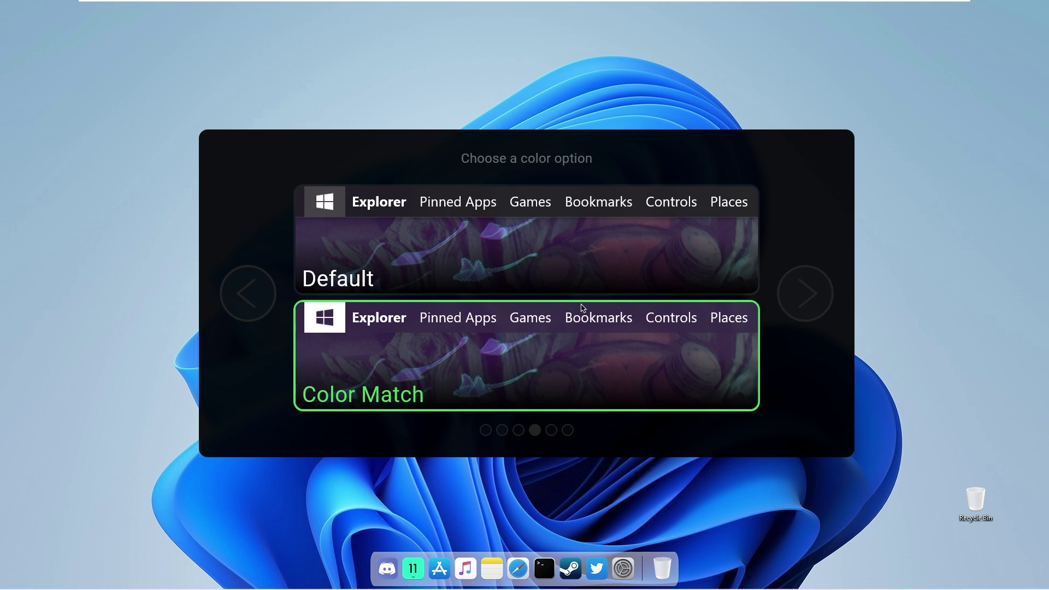
{"action": "left_click", "coordinate": [814, 289]}
{"action": "left_click", "coordinate": [664, 236]}
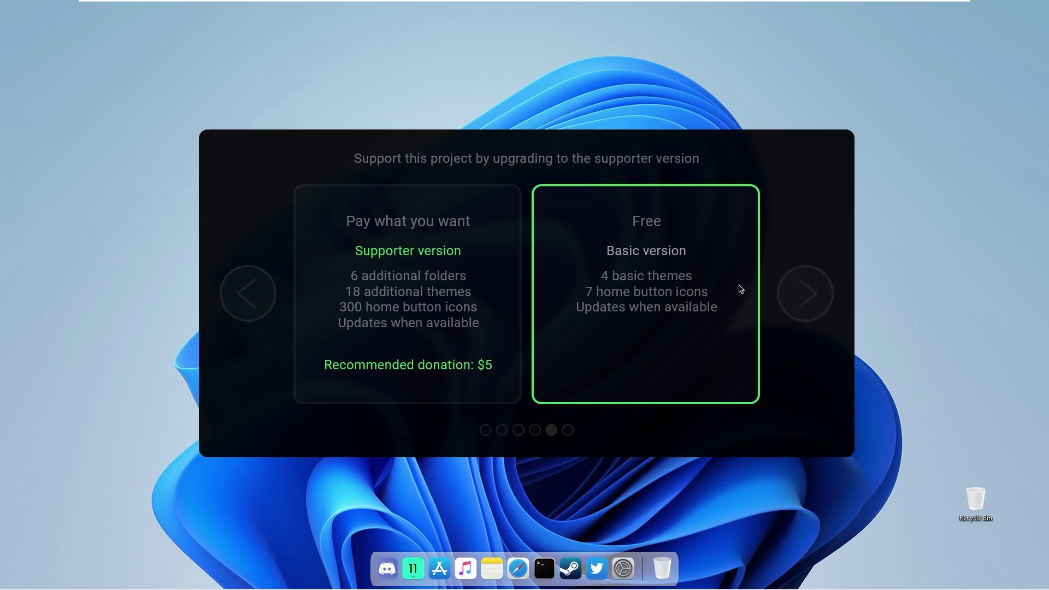
{"action": "left_click", "coordinate": [805, 294]}
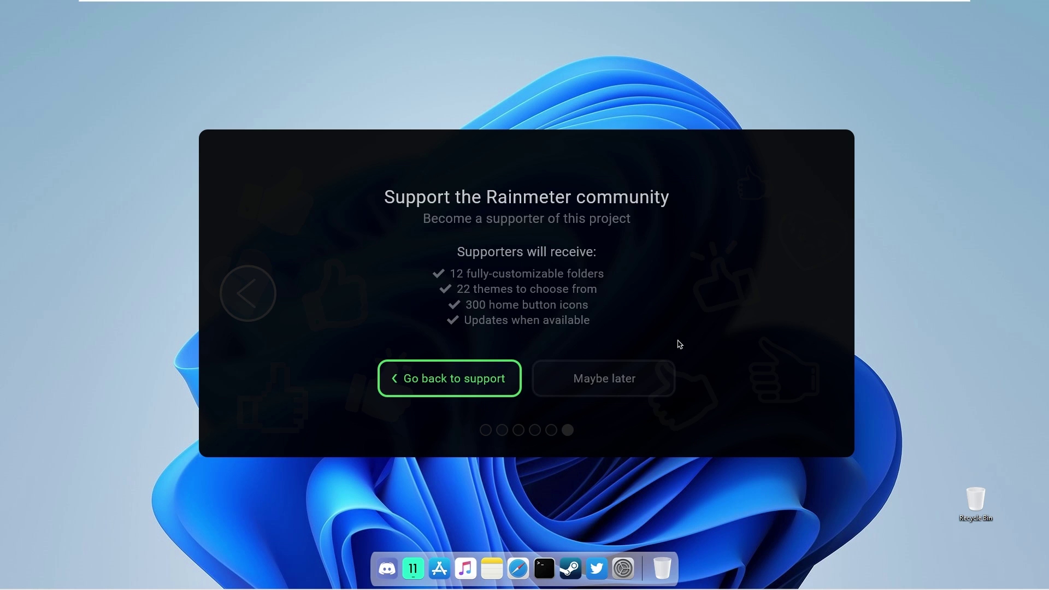
{"action": "left_click", "coordinate": [632, 387]}
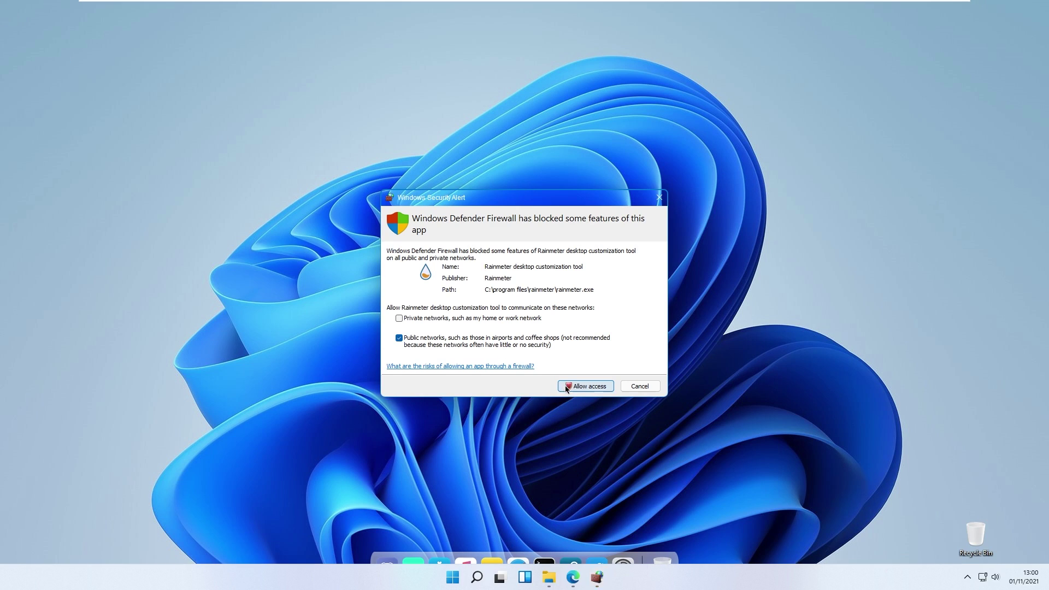
Allow Rainmeter through the firewall on public networks and skip the Droptop tutorial.
{"action": "key", "text": "Return"}
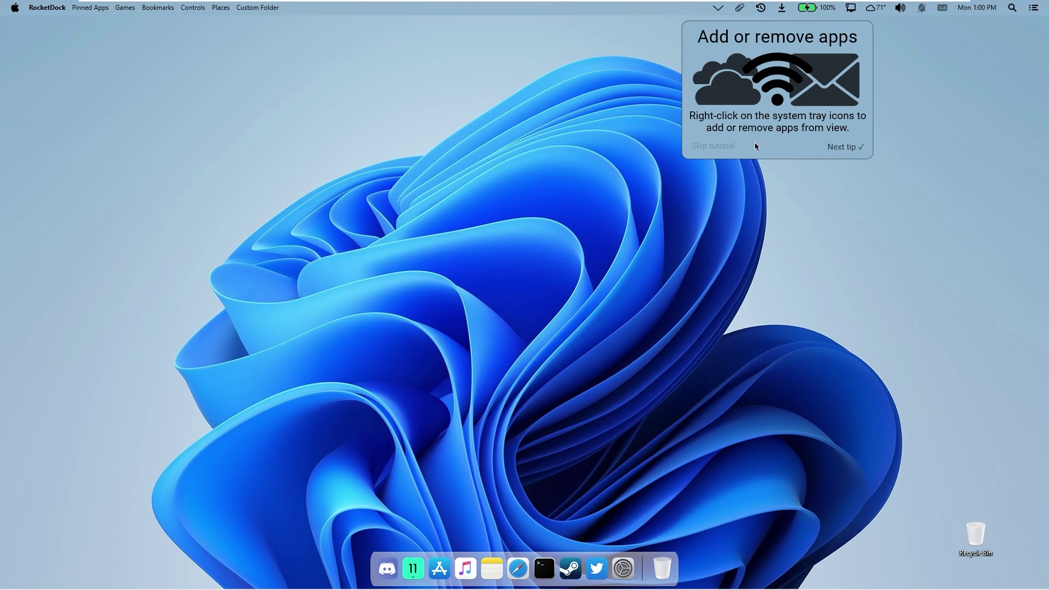
{"action": "left_click", "coordinate": [720, 147]}
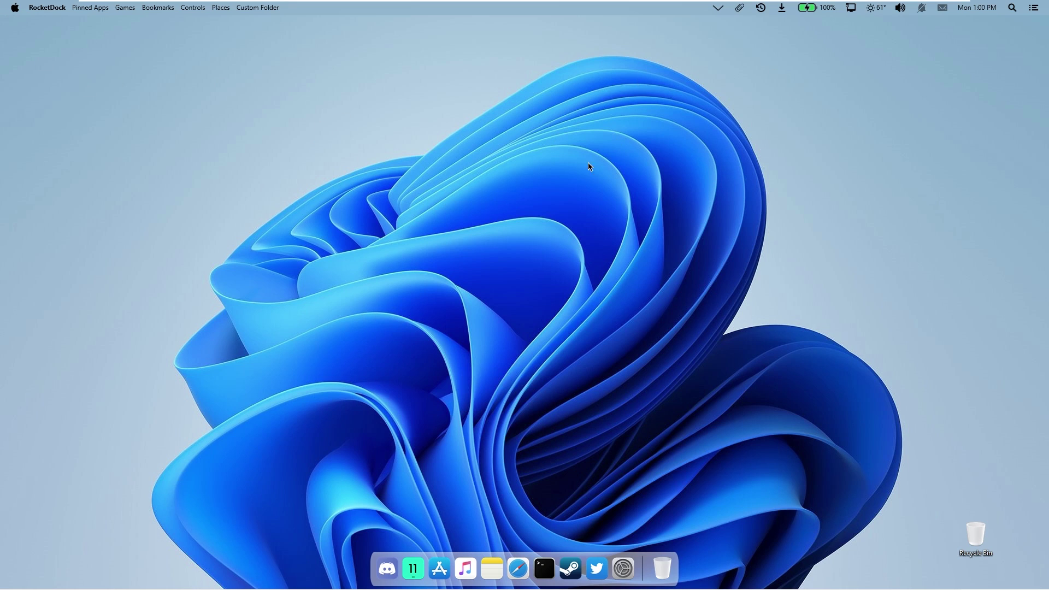
Switch to the Edge browser and download the macOS Monterey WWDC 2021 5K wallpaper from the WallpapersHome page.
{"action": "left_click", "coordinate": [585, 579]}
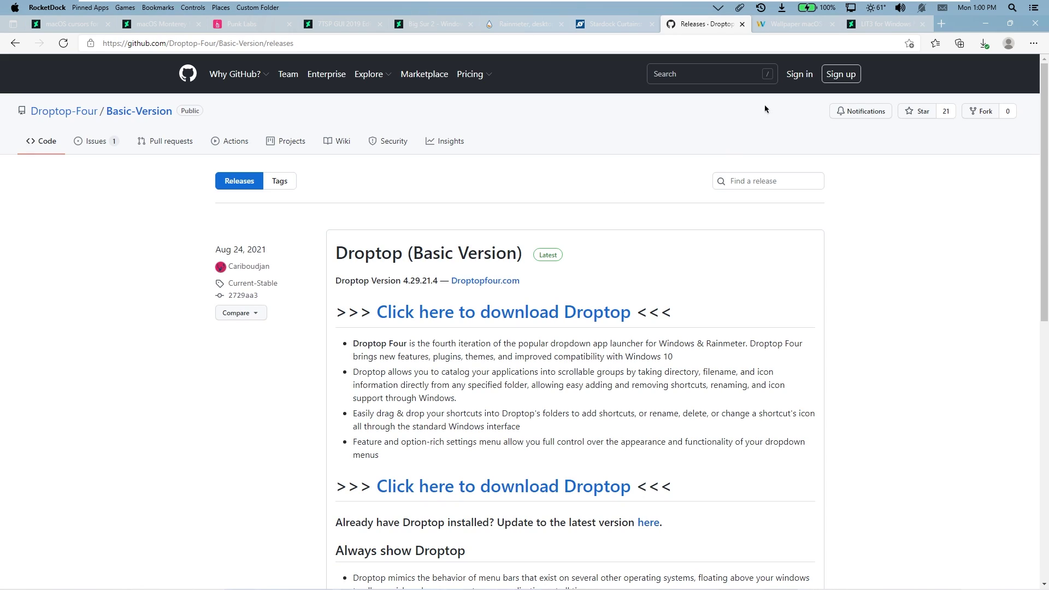
{"action": "left_click", "coordinate": [805, 31]}
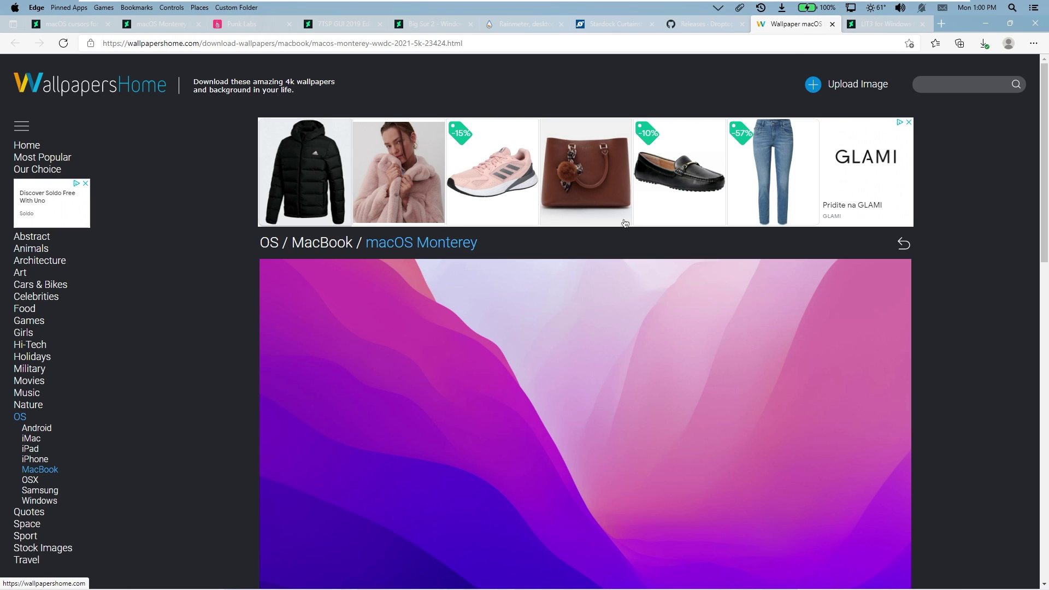
{"action": "scroll", "coordinate": [193, 275], "scroll_direction": "down", "scroll_amount": 5}
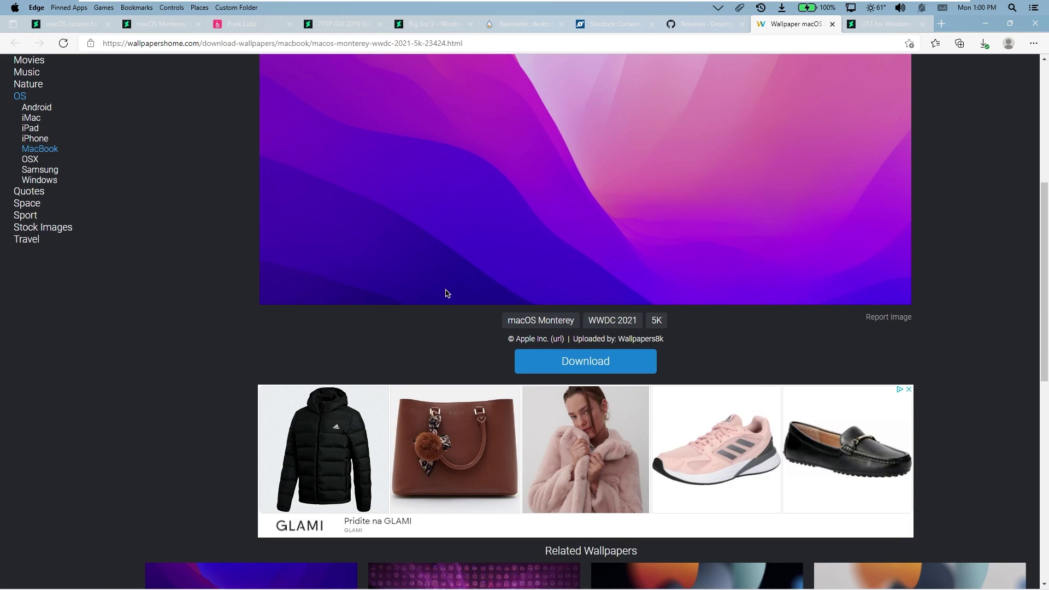
{"action": "left_click", "coordinate": [607, 449]}
{"action": "left_click", "coordinate": [593, 355]}
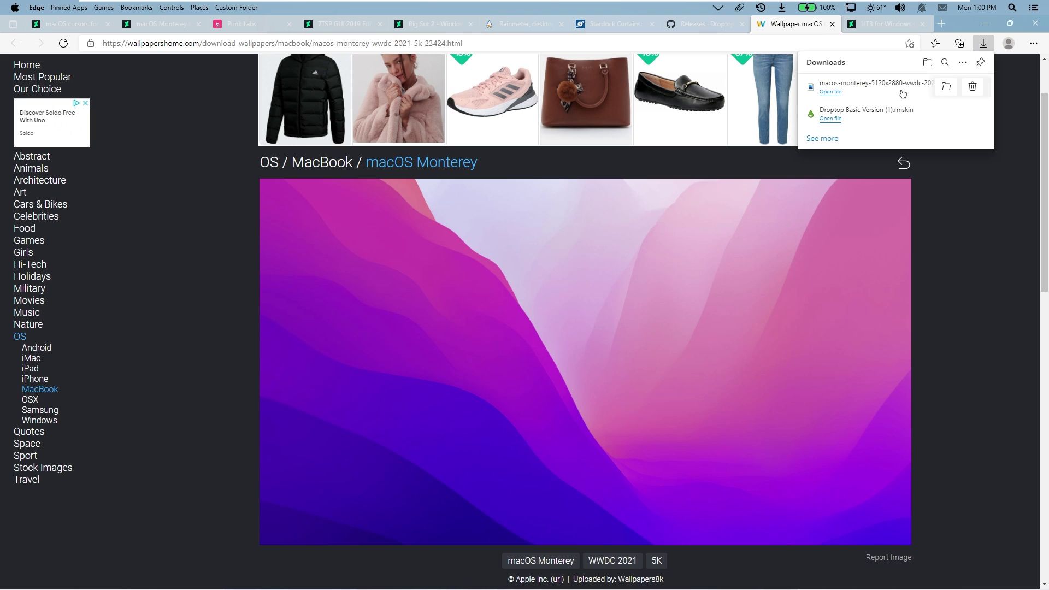
Open the downloaded Monterey wallpaper in Photos, set it as the desktop background, close Photos and minimize the browser.
{"action": "left_click", "coordinate": [903, 94]}
{"action": "left_click", "coordinate": [480, 75]}
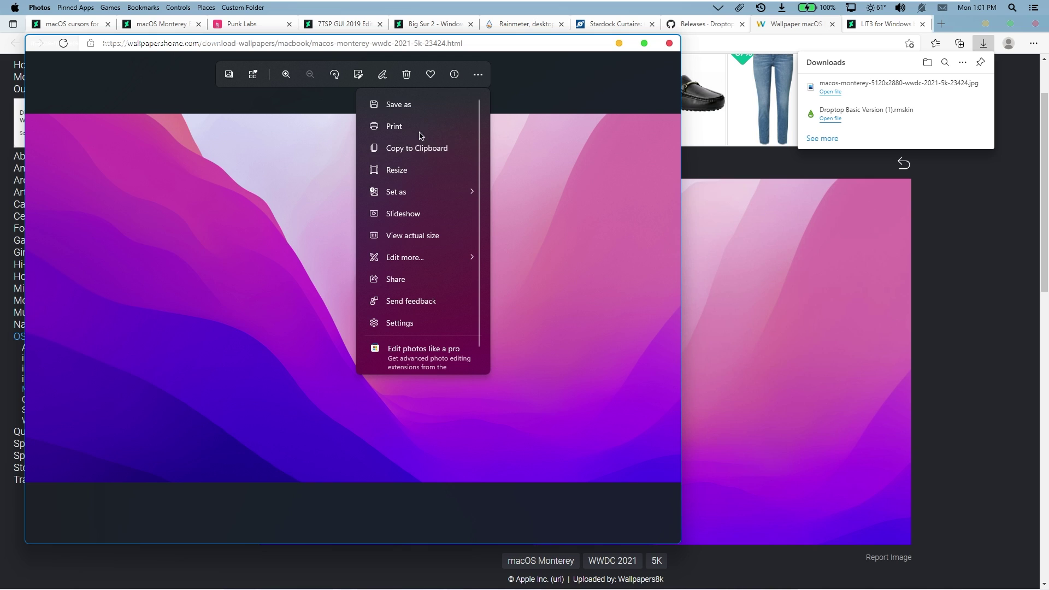
{"action": "mouse_move", "coordinate": [410, 194]}
{"action": "left_click", "coordinate": [537, 198]}
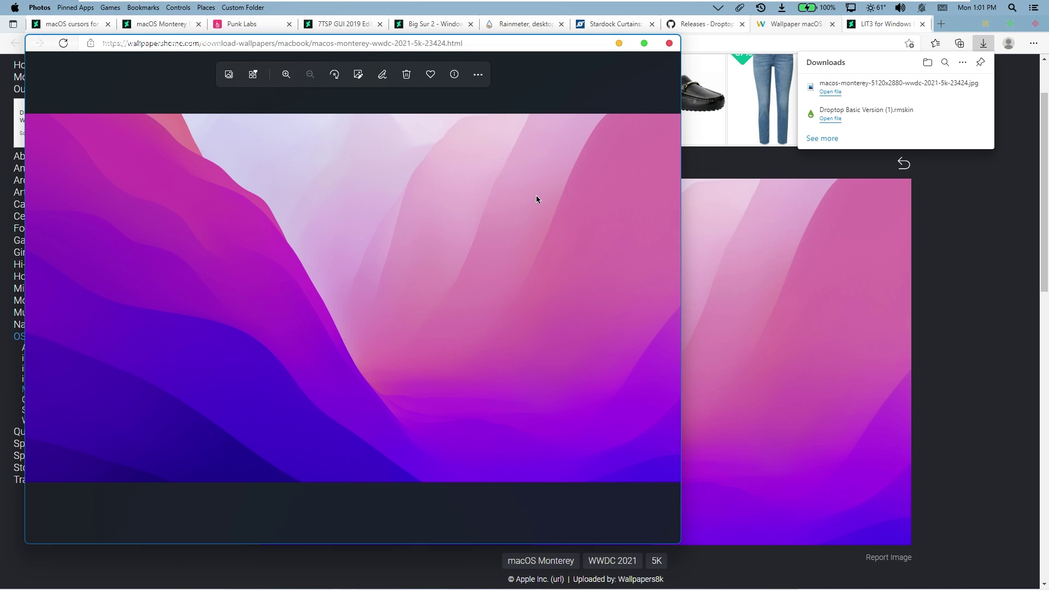
{"action": "left_click", "coordinate": [669, 44]}
{"action": "left_click", "coordinate": [985, 24]}
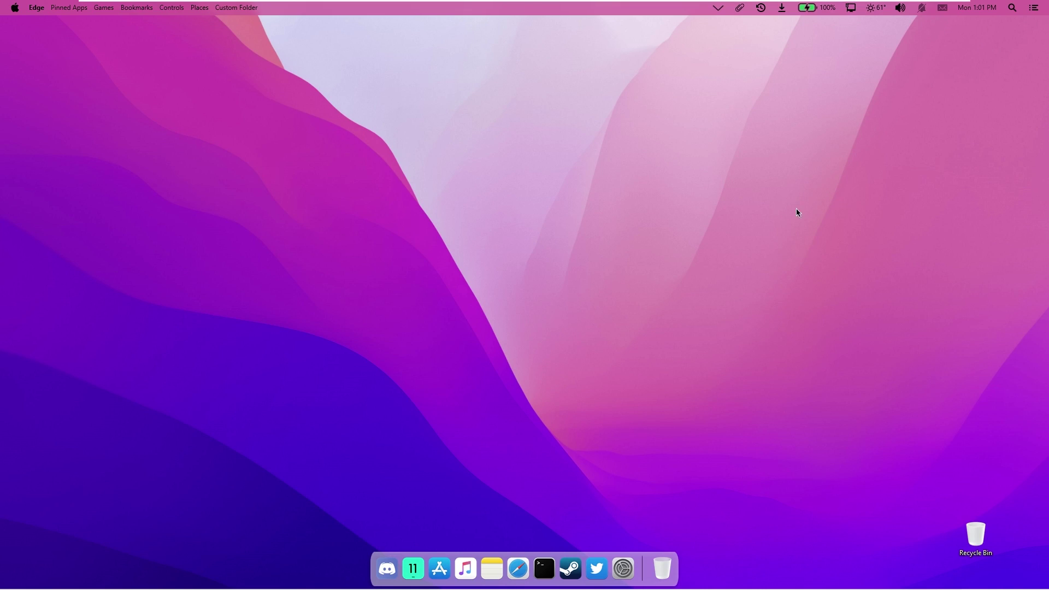